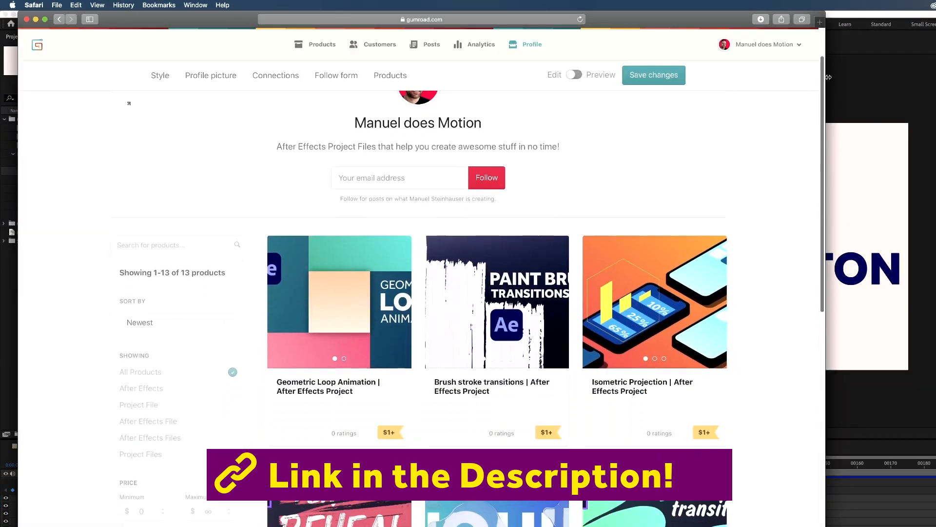
scroll(497, 341, down, 4)
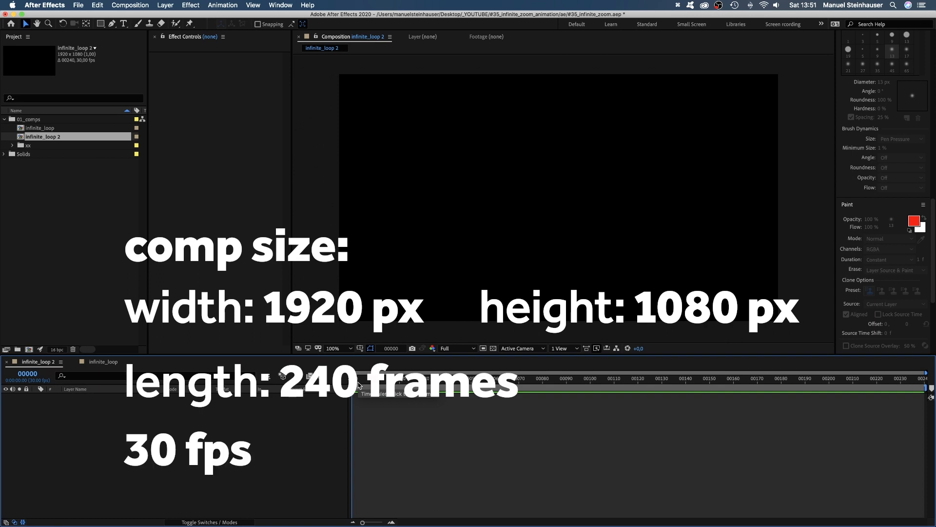
- Add a white 1920 x 1080 px solid to the composition and apply the 4-Color Gradient effect to it
key(super+y)
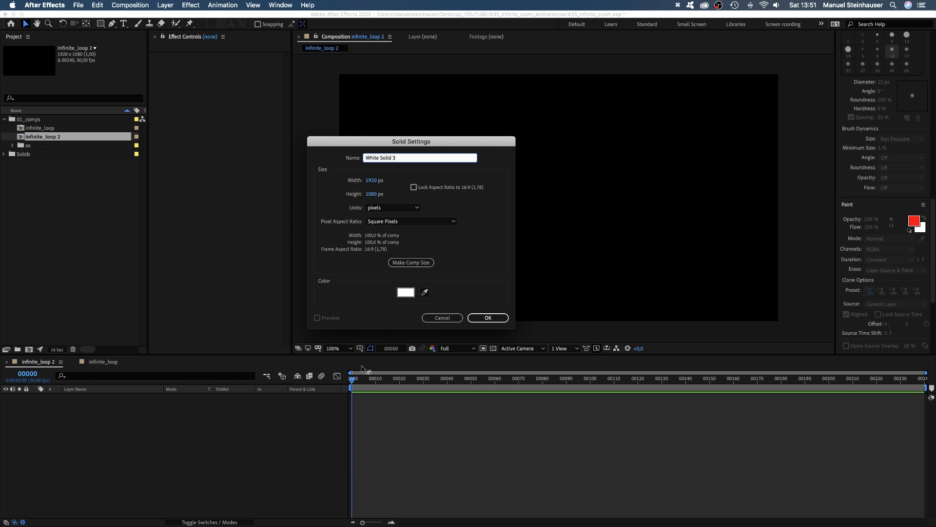
click(485, 318)
scroll(928, 101, up, 15)
click(878, 215)
text(4)
drag(858, 300, 188, 82)
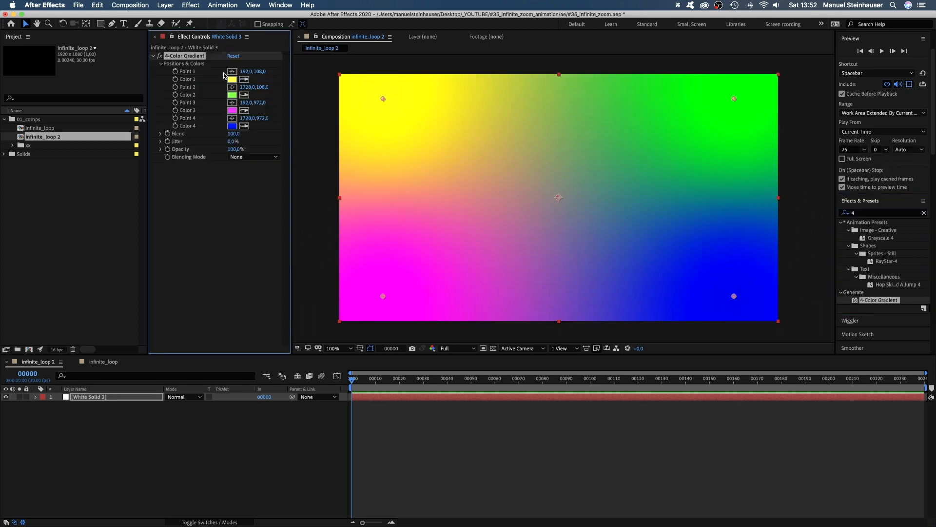
- Set Color 1 of the 4-Color Gradient to a dark bluish purple
click(233, 81)
click(256, 406)
drag(214, 407, 185, 442)
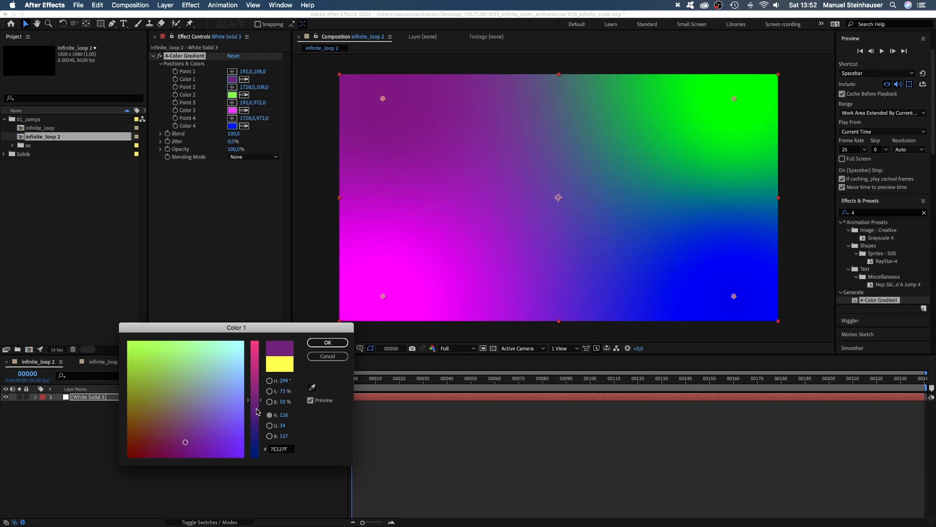
drag(257, 409, 257, 425)
click(327, 342)
- Set Color 2 of the 4-Color Gradient to a muted orange-brown
click(233, 95)
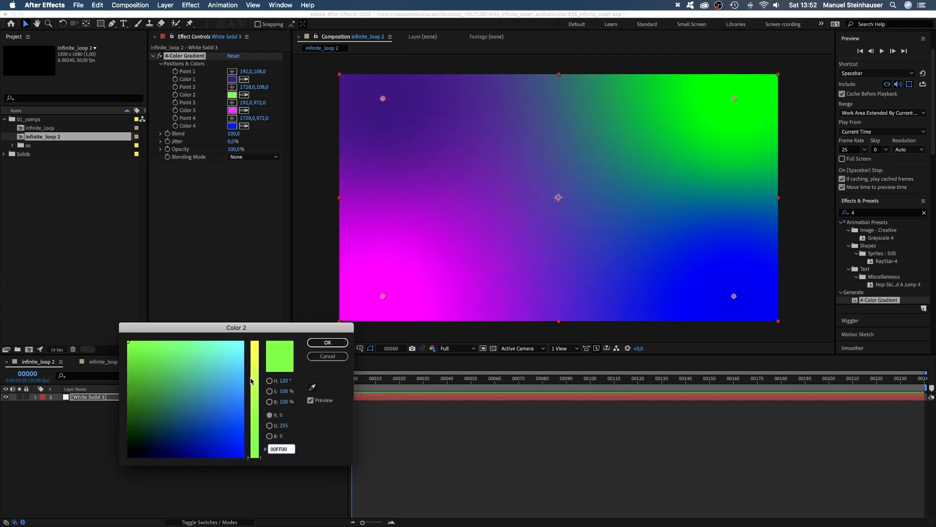
drag(254, 383, 254, 319)
mouse_move(177, 411)
mouse_down()
mouse_move(157, 429)
mouse_move(174, 410)
mouse_move(153, 410)
mouse_move(152, 420)
mouse_up()
click(254, 391)
click(328, 342)
- Set Color 3 of the 4-Color Gradient to a very dark brown
click(233, 110)
click(255, 395)
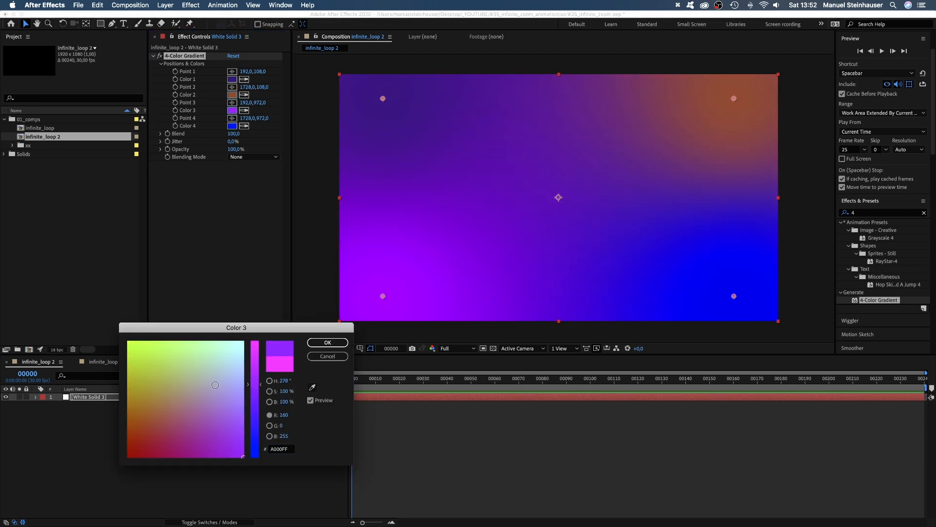
drag(166, 428, 145, 440)
drag(254, 403, 255, 424)
drag(148, 438, 140, 438)
click(327, 342)
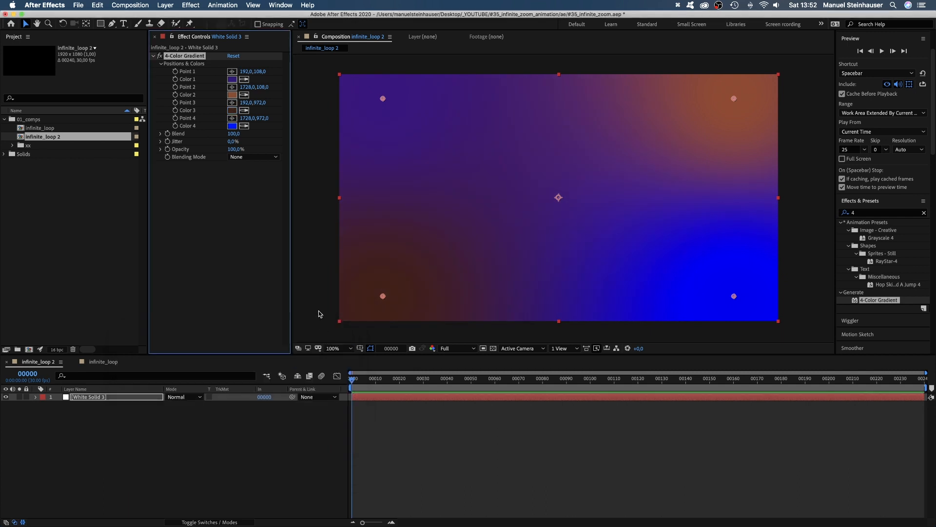
- Place the gradient's Point 4 at the composition centre (960, 540) and set Color 4 to black, 000000
click(233, 119)
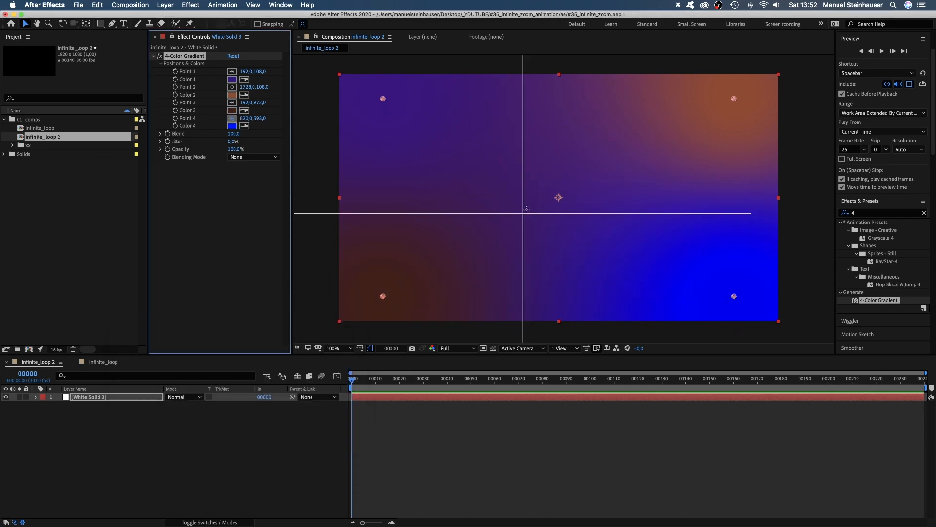
click(559, 198)
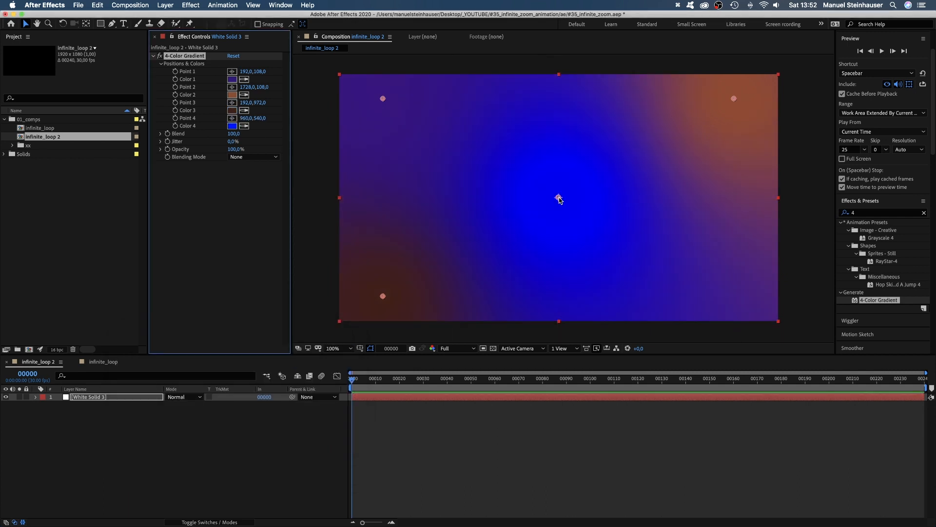
click(231, 127)
drag(227, 390, 103, 469)
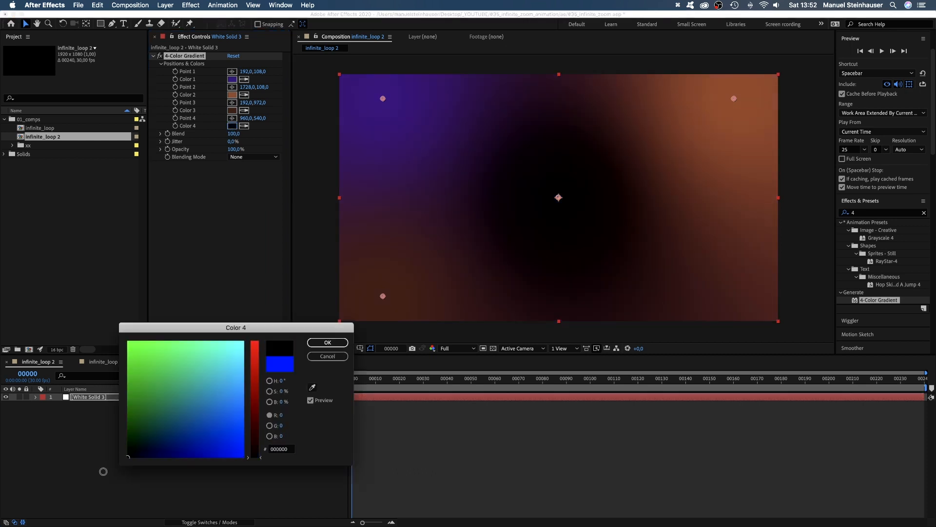
click(327, 342)
- Move the gradient points outside the frame: Point 1 to about -32, 4, Point 3 to about 222, 1140 and Point 2 to about 2110, -32
drag(382, 99, 328, 77)
drag(382, 297, 389, 337)
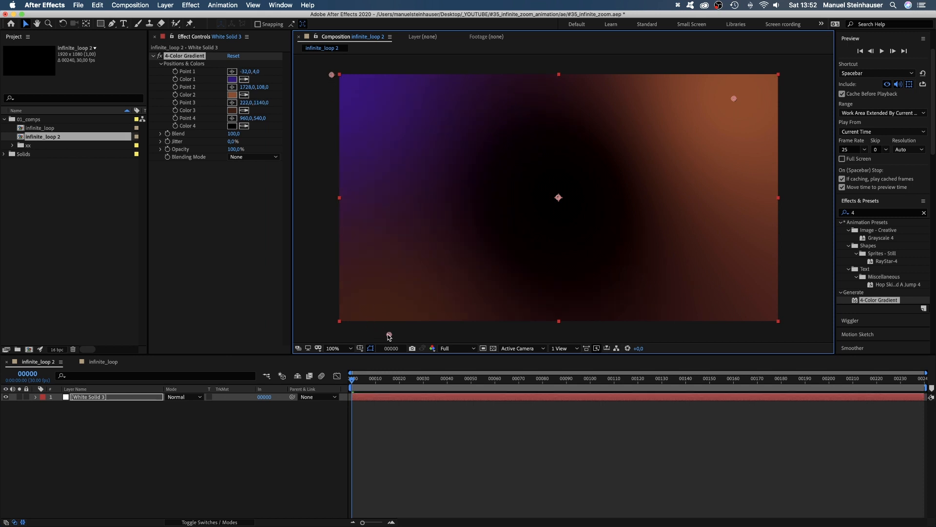
drag(735, 98, 819, 76)
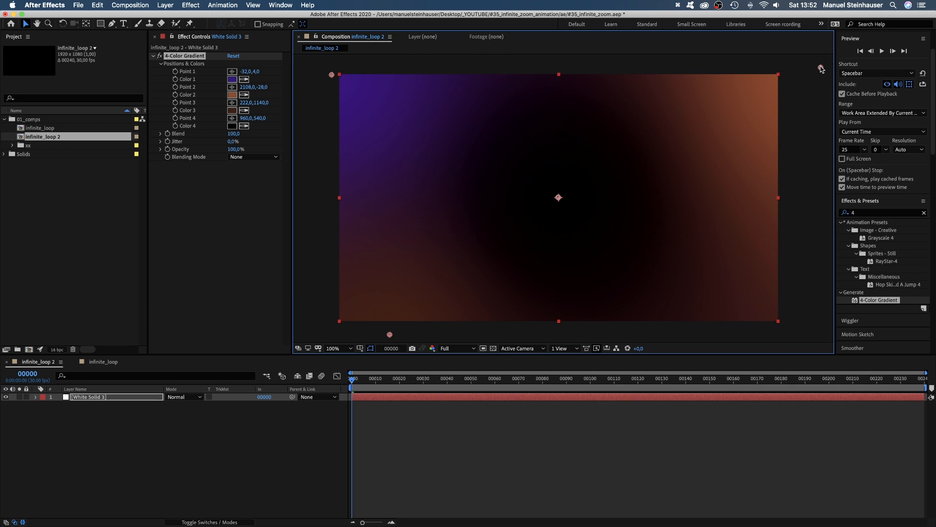
- Set the 4-Color Gradient's Jitter to 100%
click(229, 142)
text(100)
key(Return)
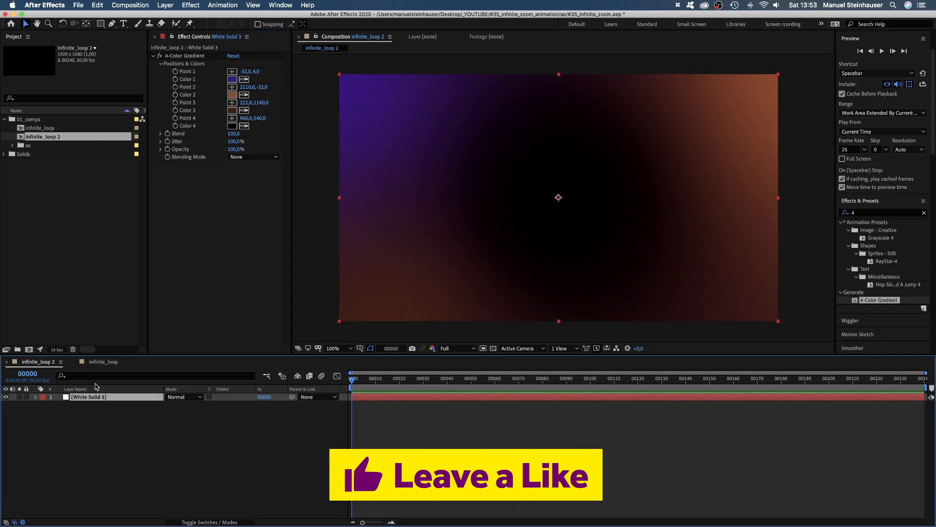
- Rename the solid layer as background
key(Return)
text(ba)
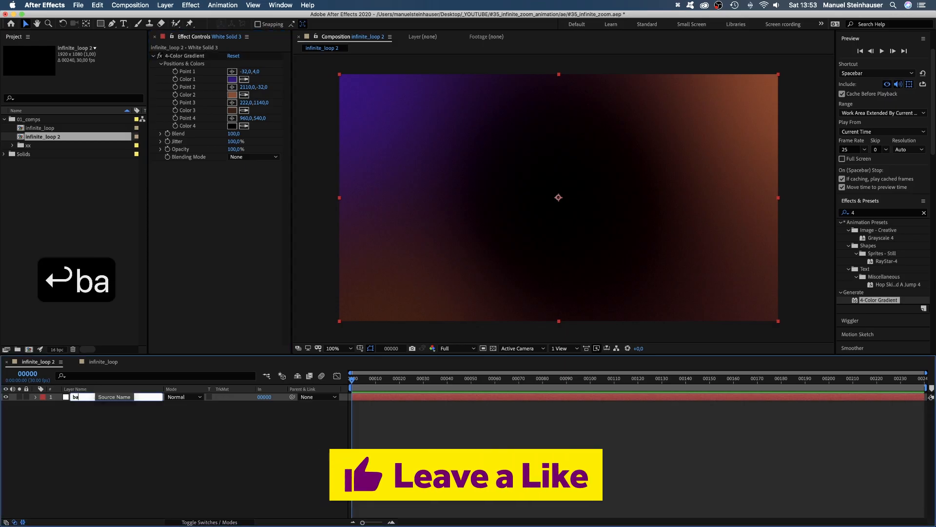
text(ckground)
key(Return)
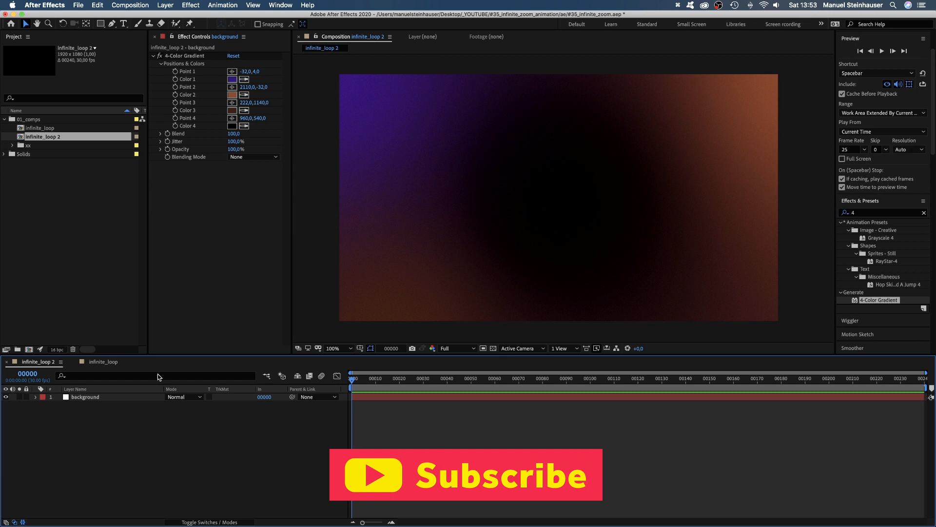
- Create a star shape layer filling the composition height, centred in the frame
drag(100, 23, 127, 65)
double_click(101, 24)
key(v)
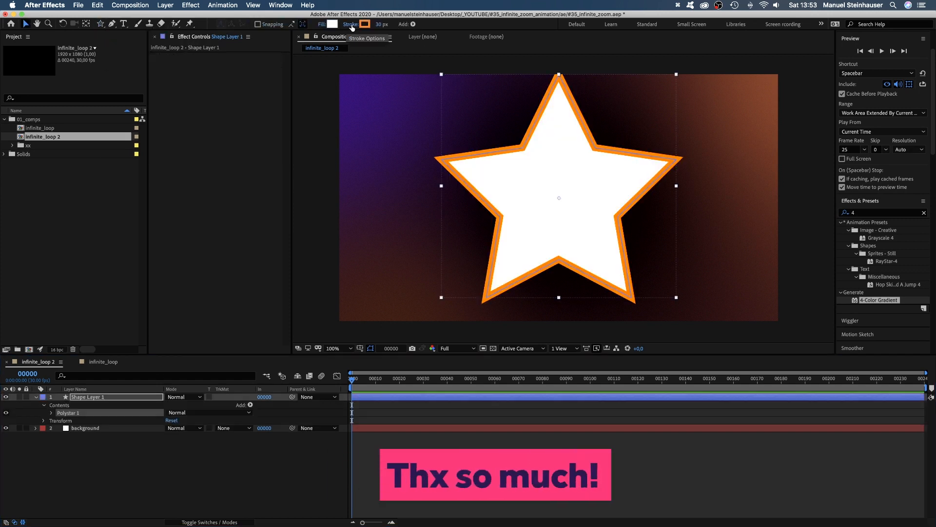
- Set the star's fill to None and its stroke width to 2 px
click(321, 24)
click(334, 177)
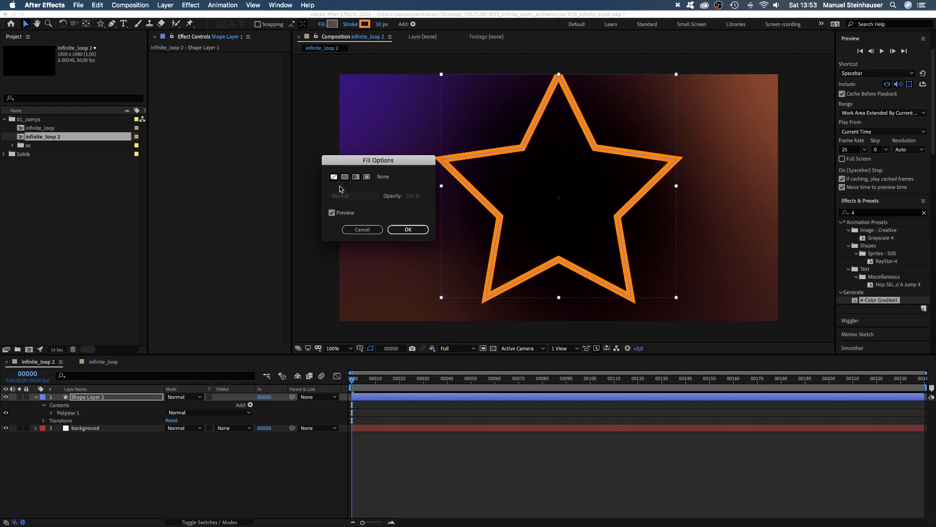
click(407, 229)
click(379, 24)
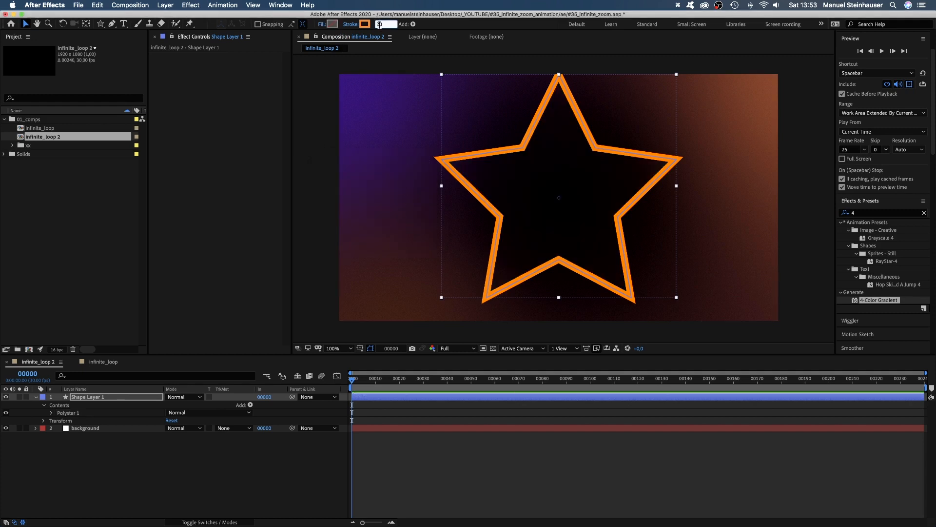
text(2)
key(Return)
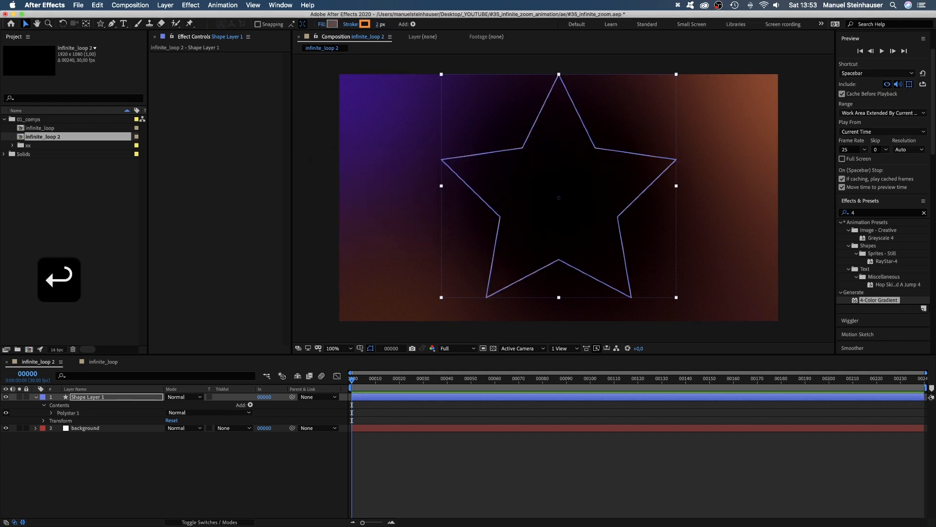
- Turn the star into a cross with 4 points and inner radius 0, and enlarge its outer radius until it extends past the frame
click(52, 412)
click(60, 420)
click(169, 435)
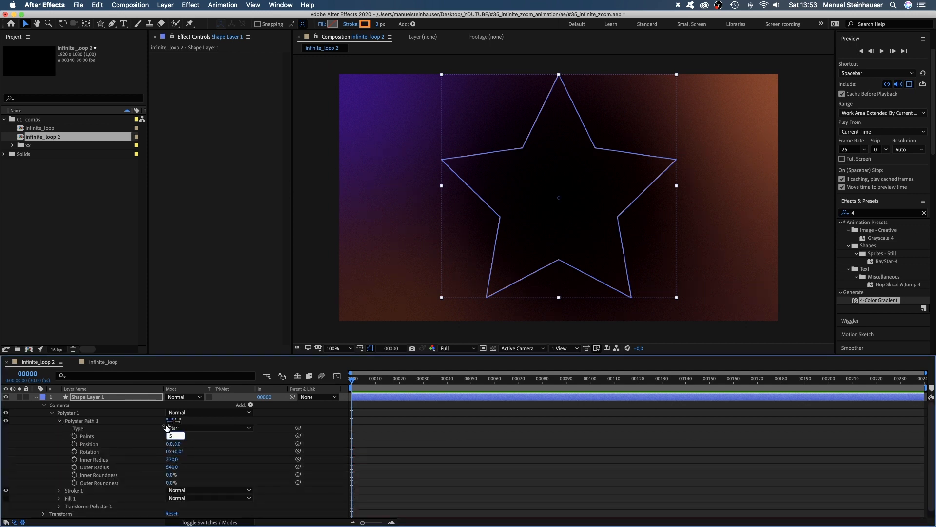
text(4)
key(Return)
click(172, 460)
text(0)
key(Return)
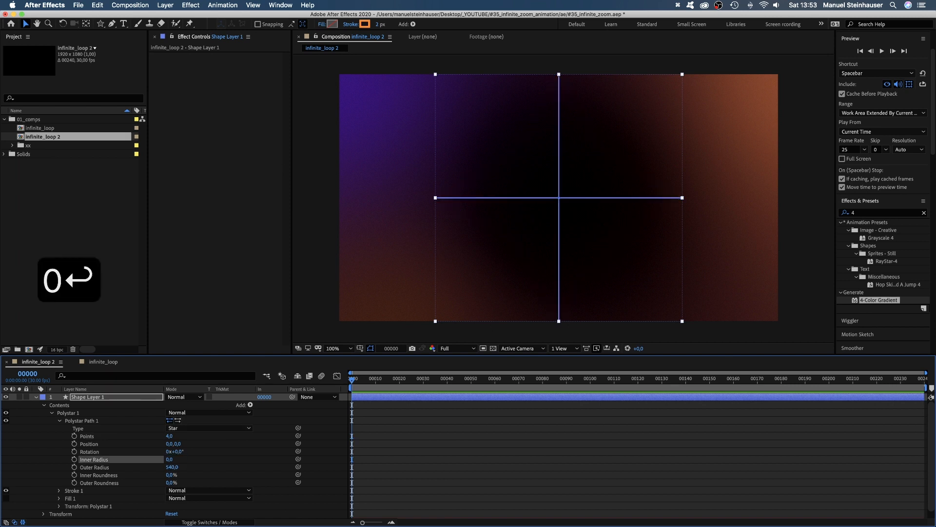
drag(170, 469, 386, 461)
- Duplicate the Polystar 1 group and set the copy's transform rotation to 45°
click(53, 414)
click(68, 414)
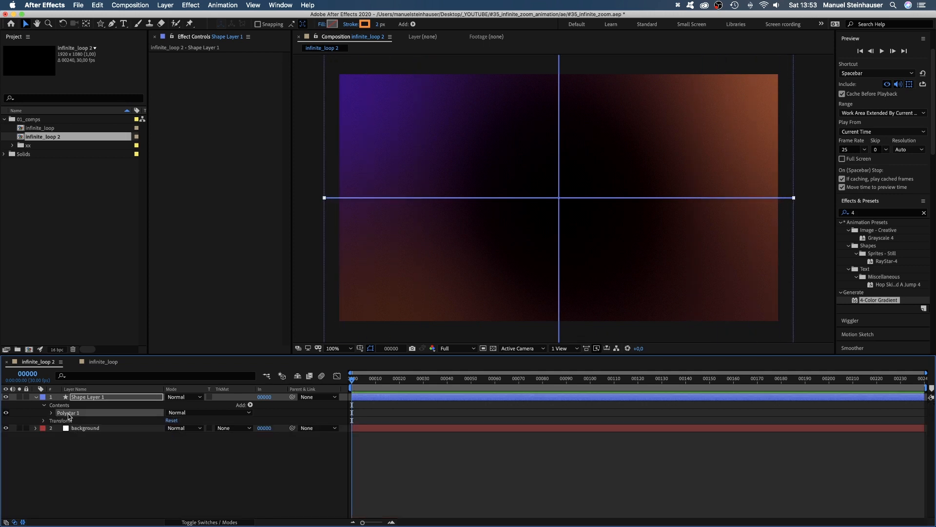
key(super+d)
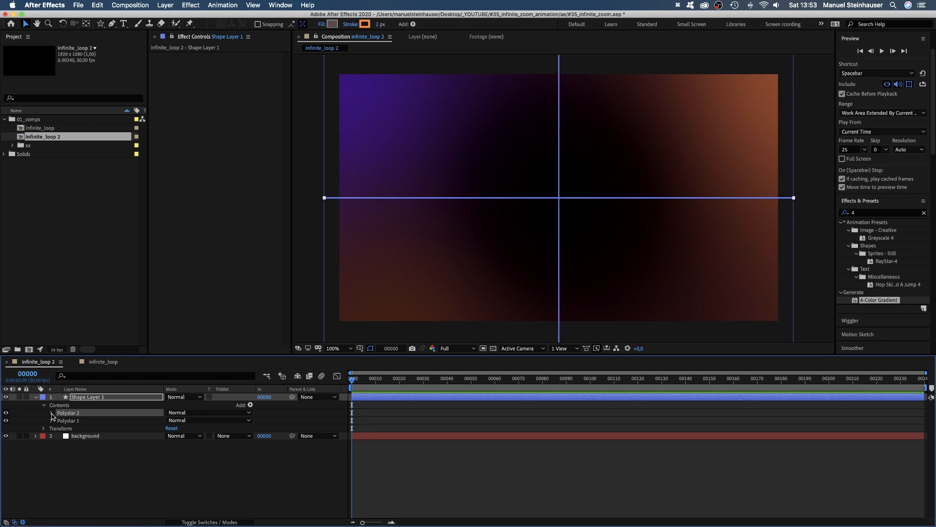
click(52, 413)
click(59, 444)
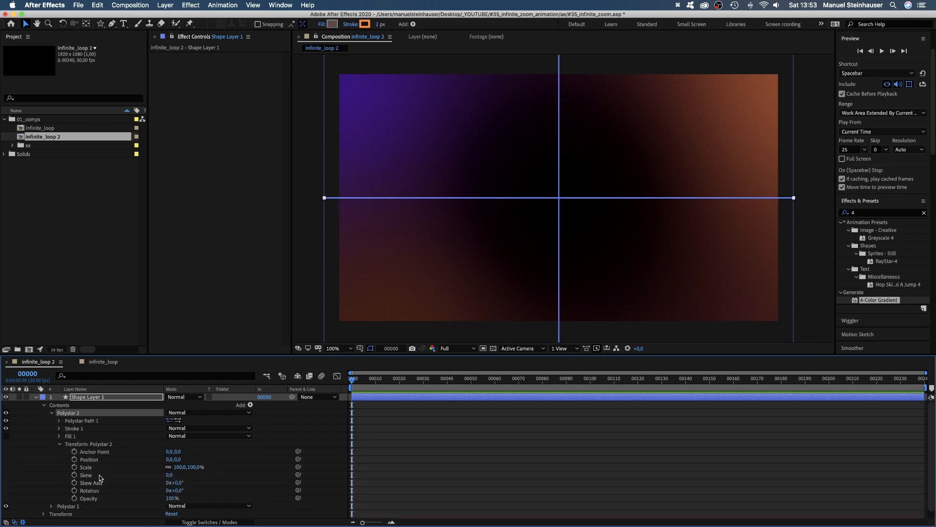
click(177, 490)
text(45)
key(Return)
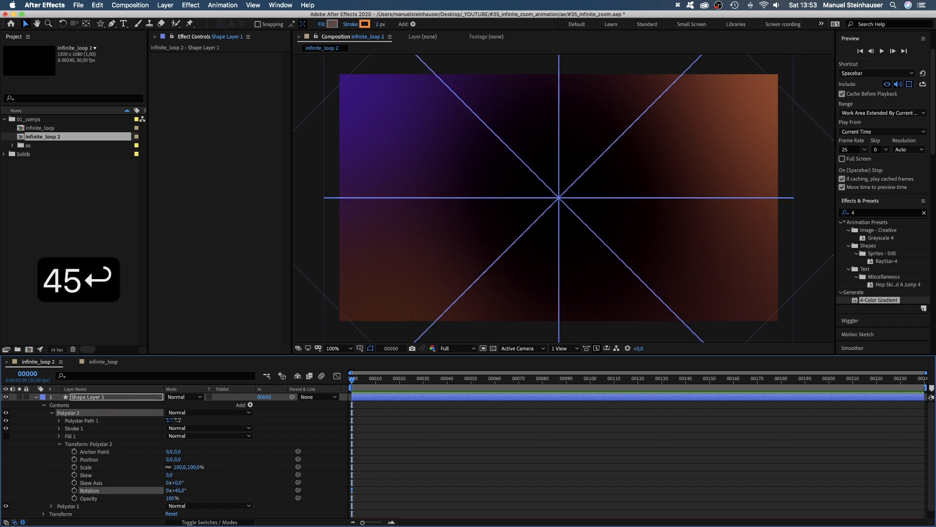
- Hide the mask and shape path outlines in the viewer and apply the Gradient Ramp effect to the shape layer
click(370, 349)
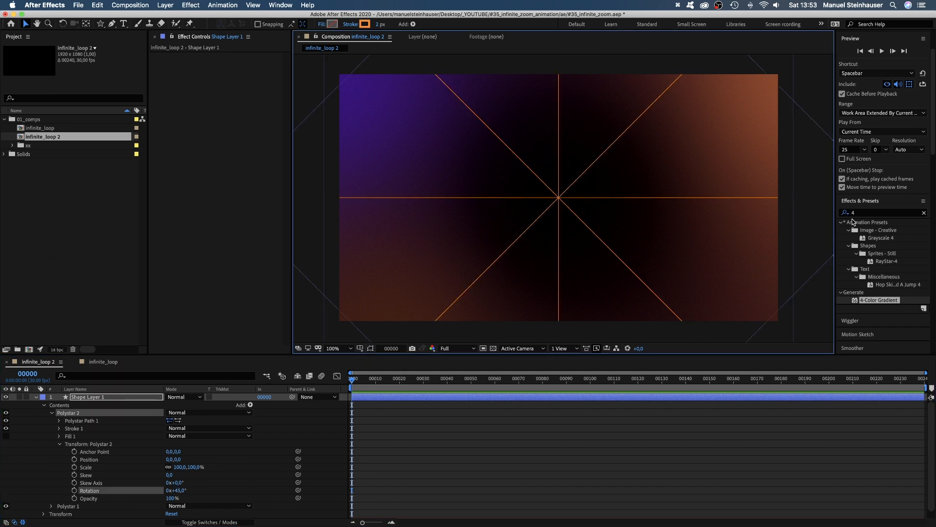
click(849, 208)
text(gradien)
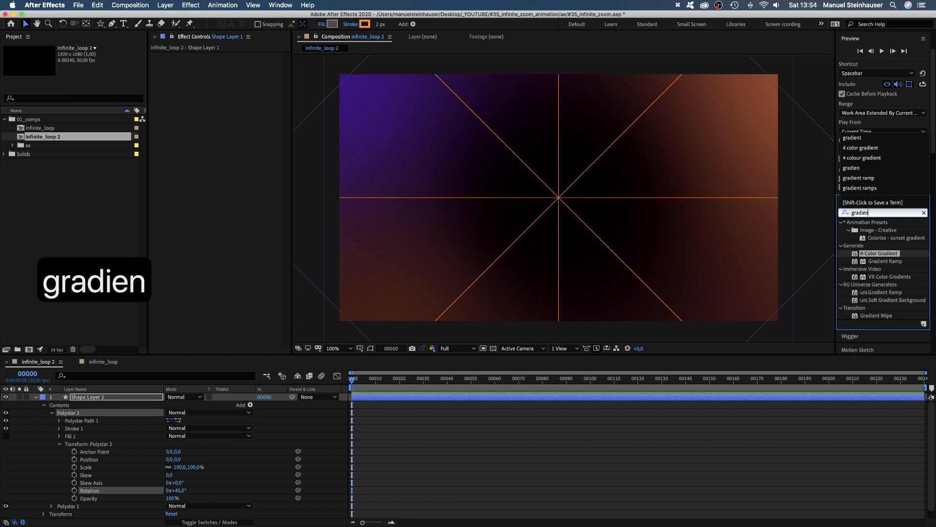
drag(861, 262, 192, 81)
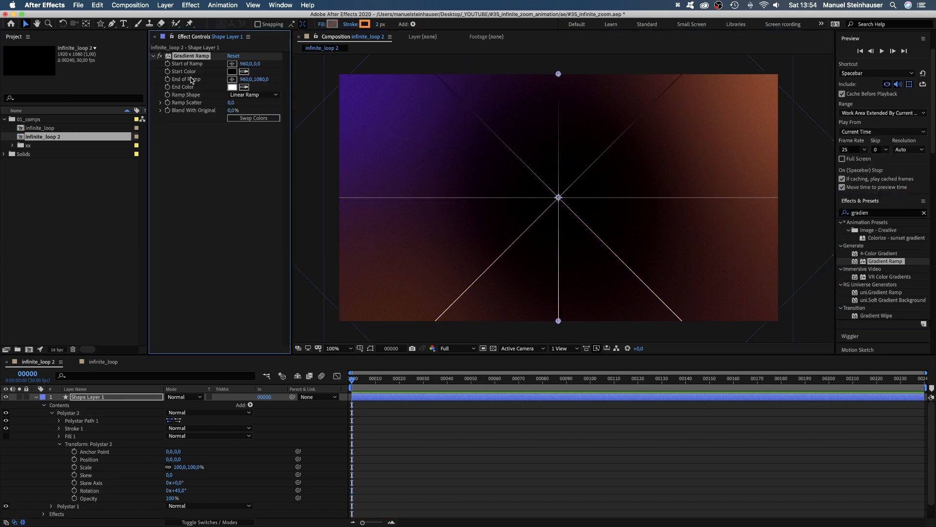
- Rename the shape layer as grid
click(89, 401)
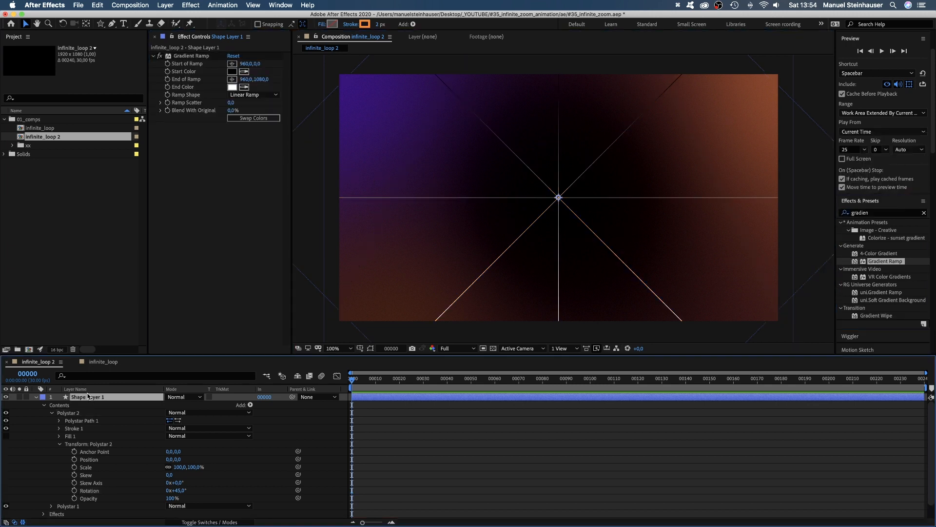
key(Return)
text(grid)
key(Return)
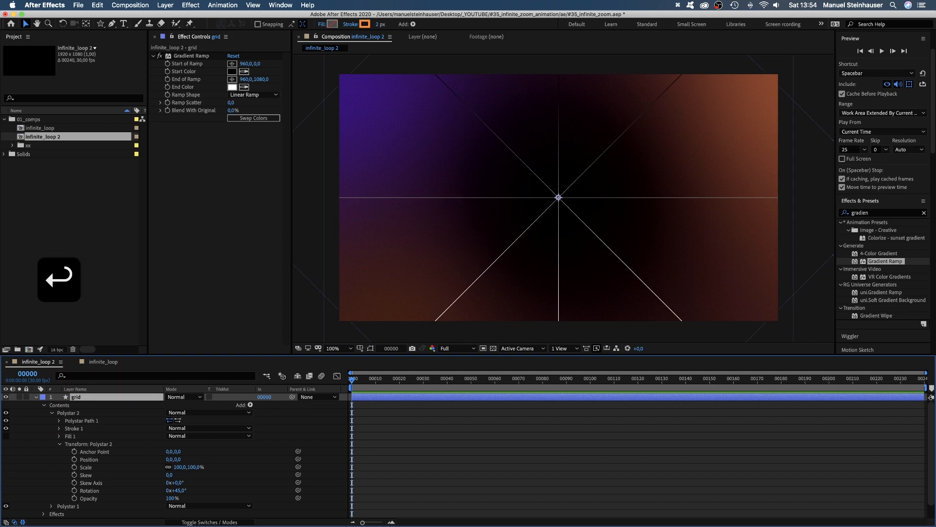
- Make the Gradient Ramp a Radial Ramp starting at the centre, about 960, 538, and ending just below the frame, about 978, 1172
click(248, 94)
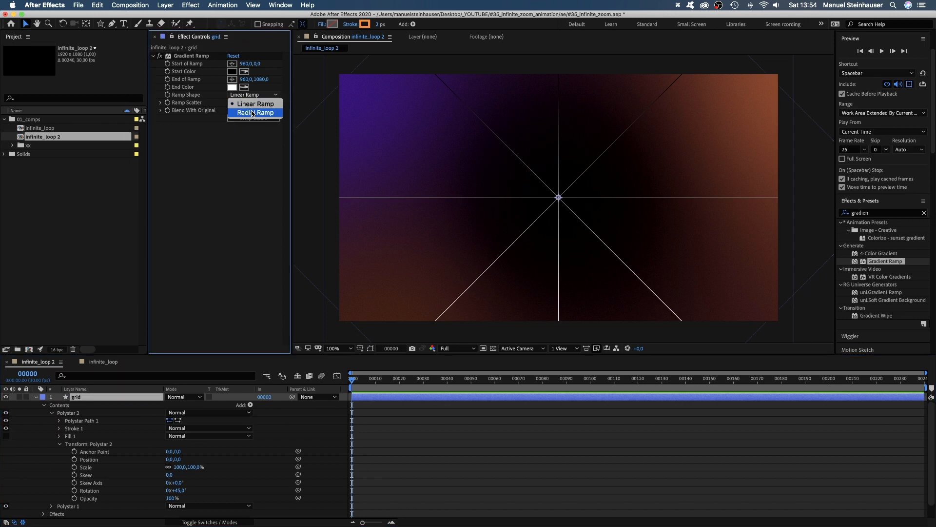
click(252, 113)
click(232, 64)
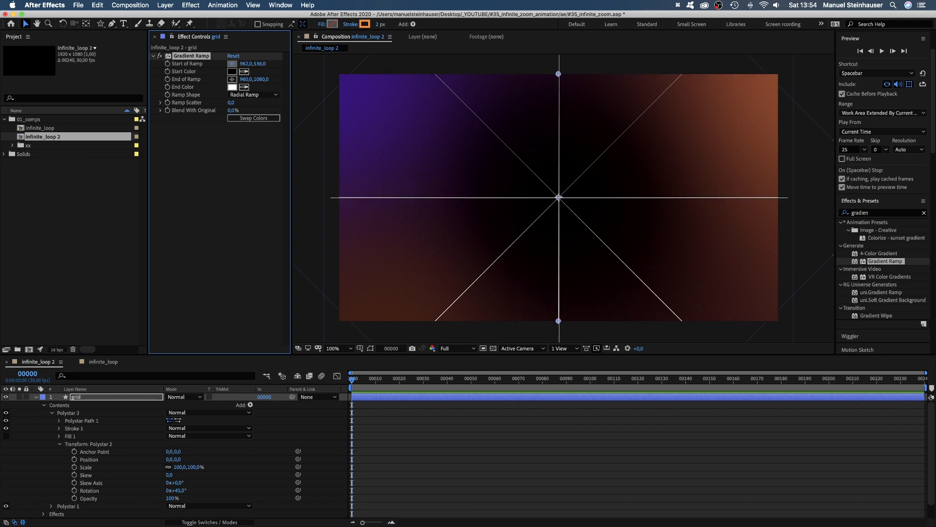
click(559, 198)
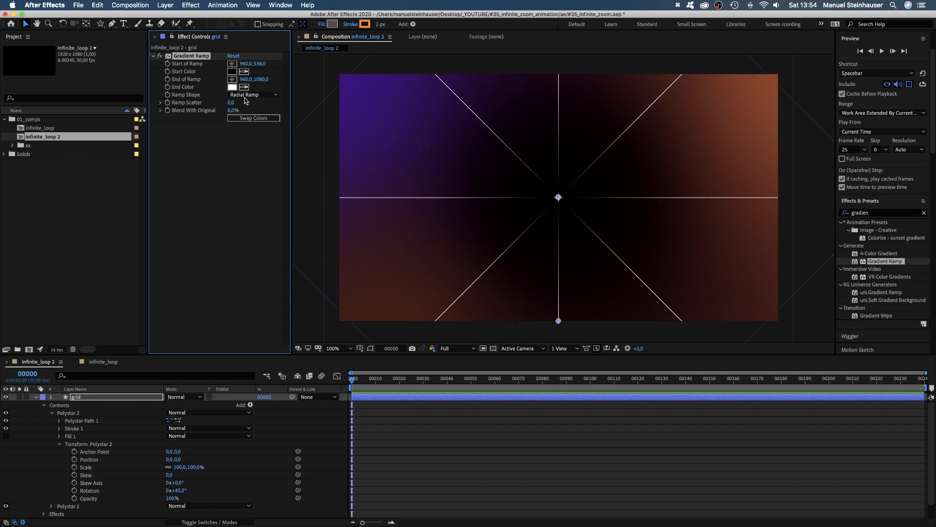
click(233, 79)
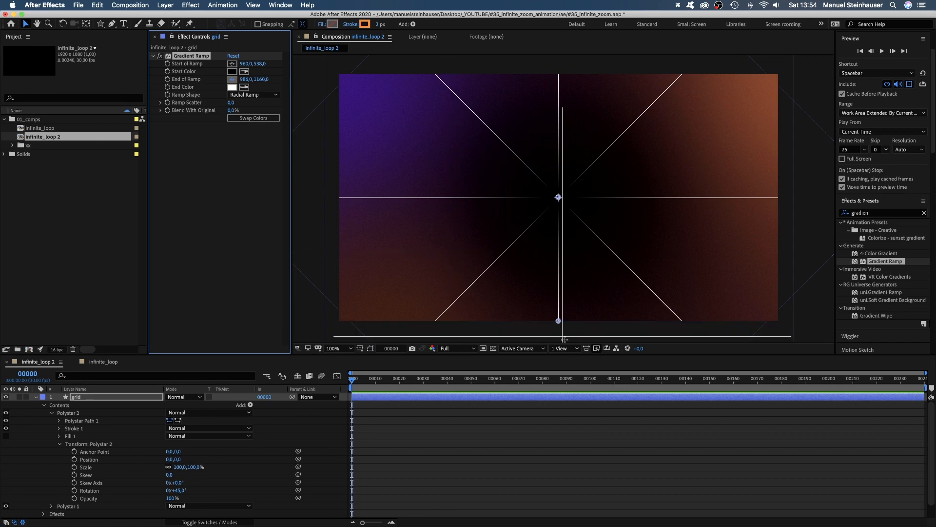
click(563, 342)
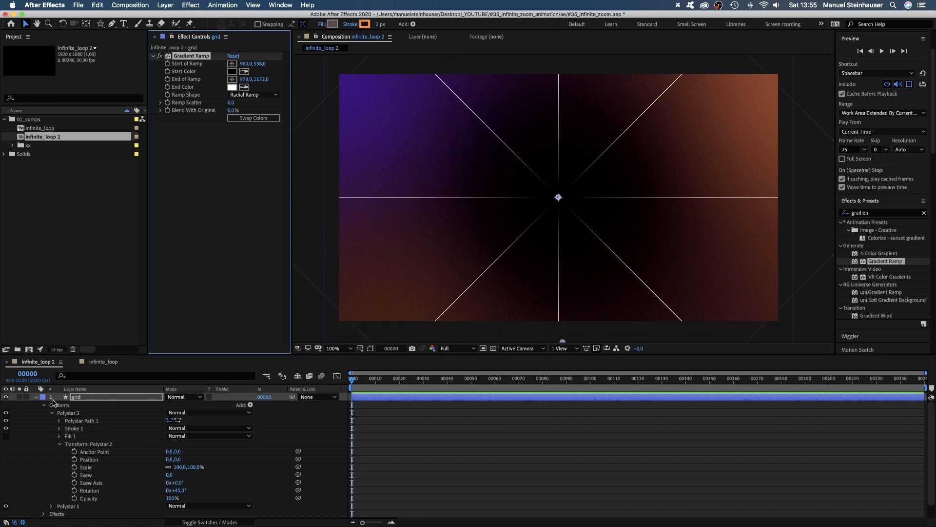
- Add a new shape layer with a full-frame 1920 x 1080 rectangle above the grid layer
click(37, 398)
click(72, 443)
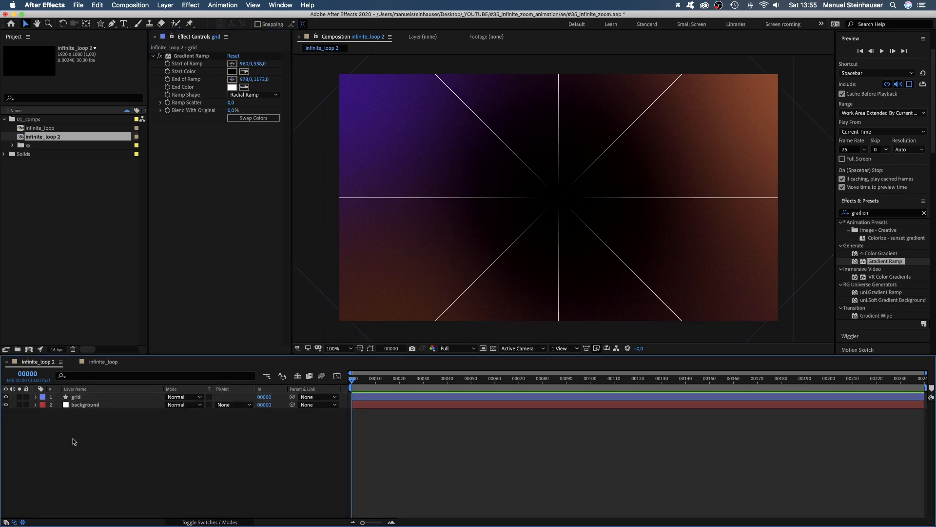
drag(101, 24, 116, 24)
double_click(100, 24)
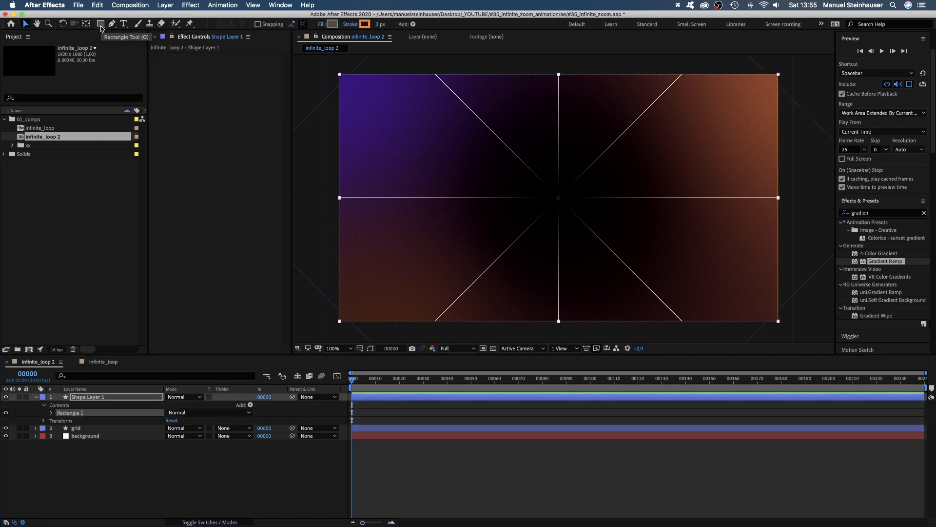
- Set the size of the new layer's rectangle path to 500 x 500
click(52, 413)
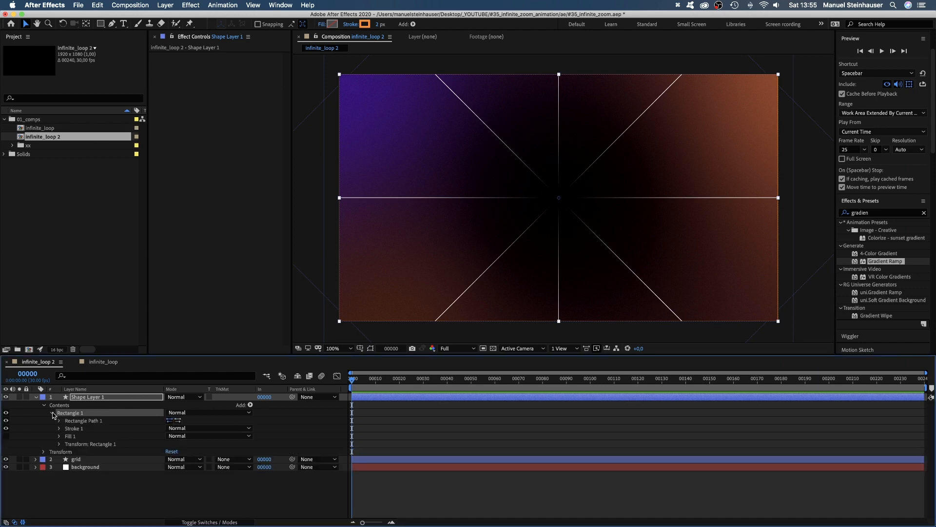
click(59, 421)
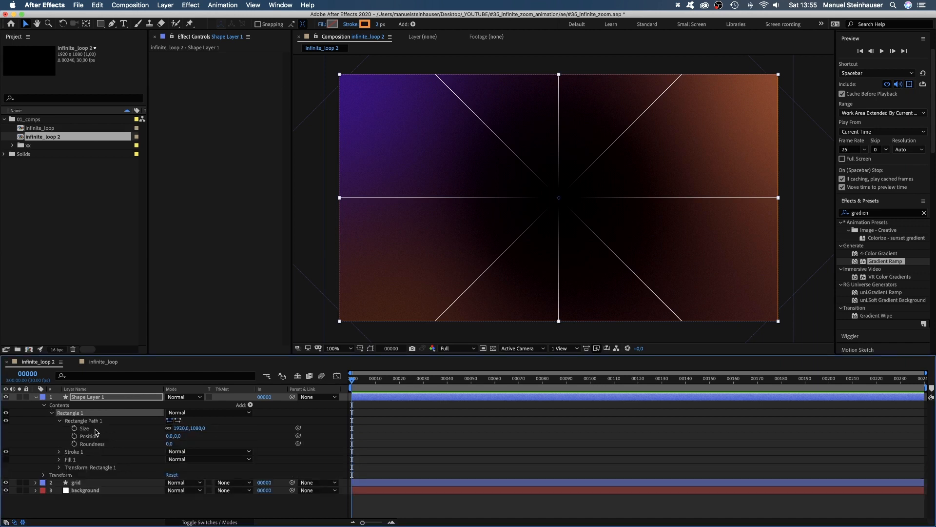
click(182, 429)
text(500)
key(Tab)
text(500)
key(Return)
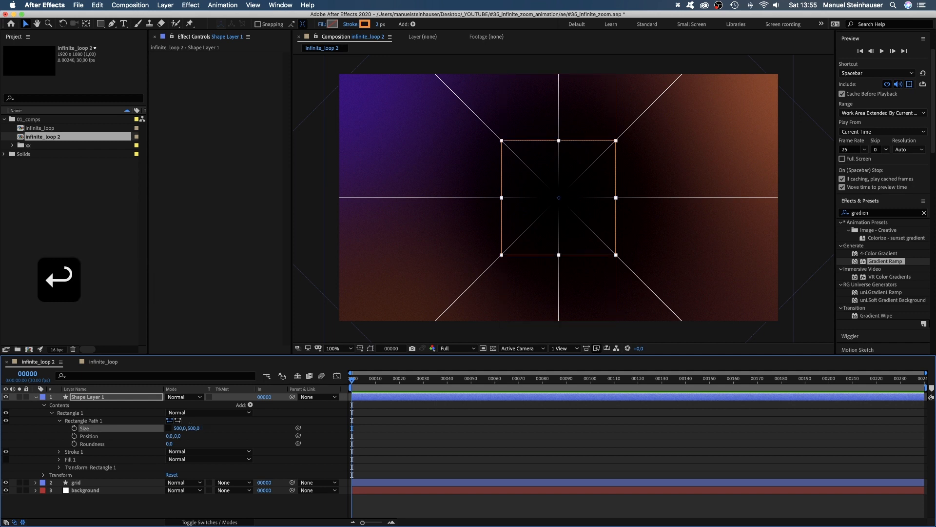
- Rename the rectangle's shape layer as square
key(Return)
text(s)
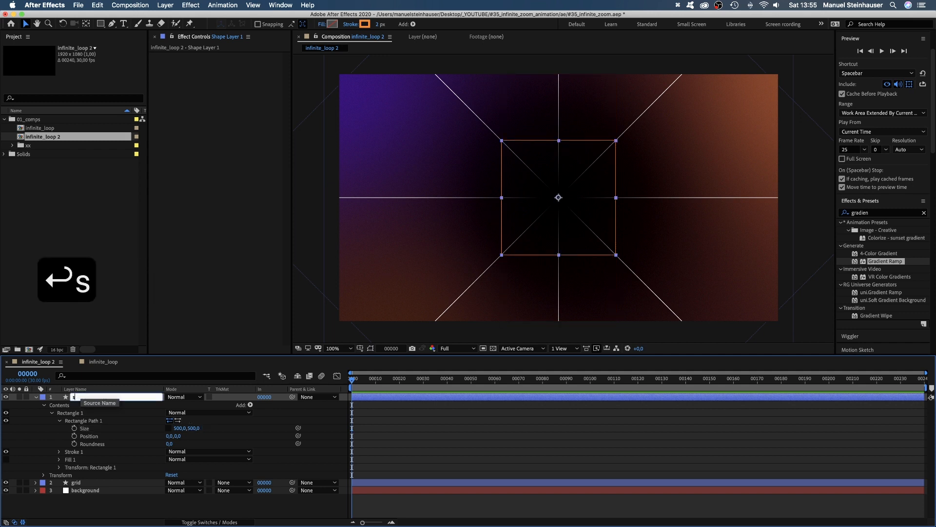
text(quare)
key(Return)
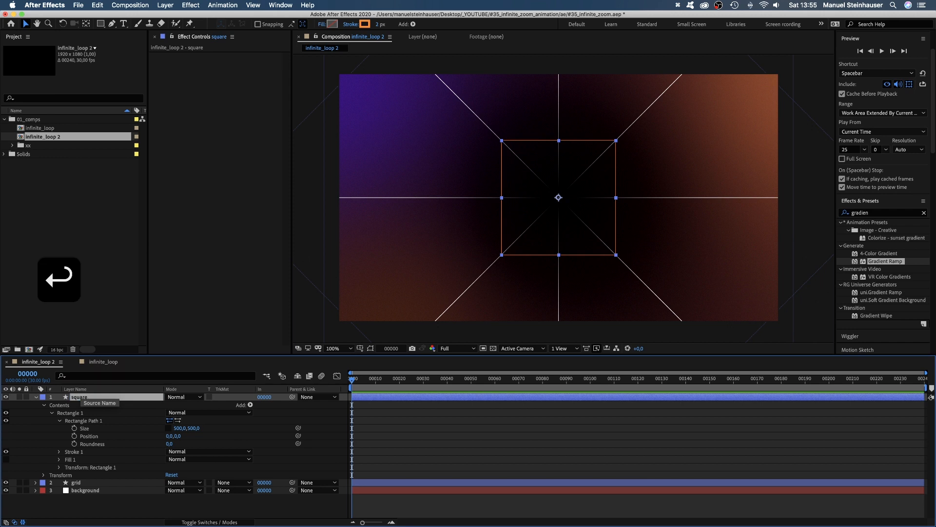
- Set the square's stroke width to 30 px
click(378, 24)
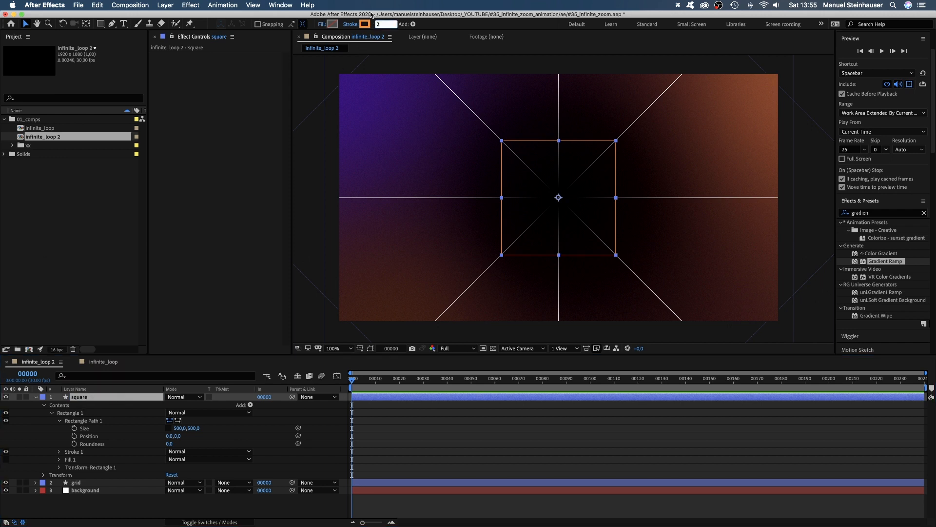
text(30)
key(Return)
- Apply the 4-Color Gradient effect to the square layer and set its Jitter to 100%
drag(857, 254, 190, 79)
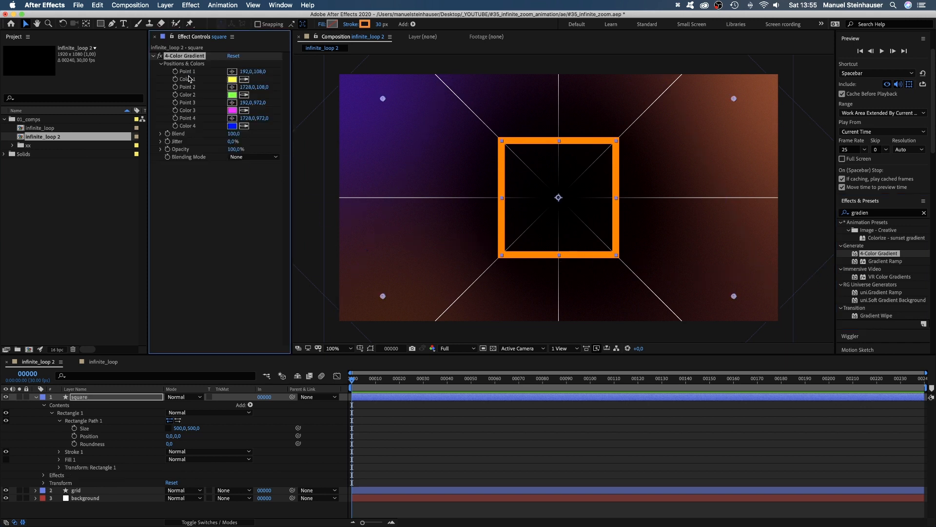
click(233, 141)
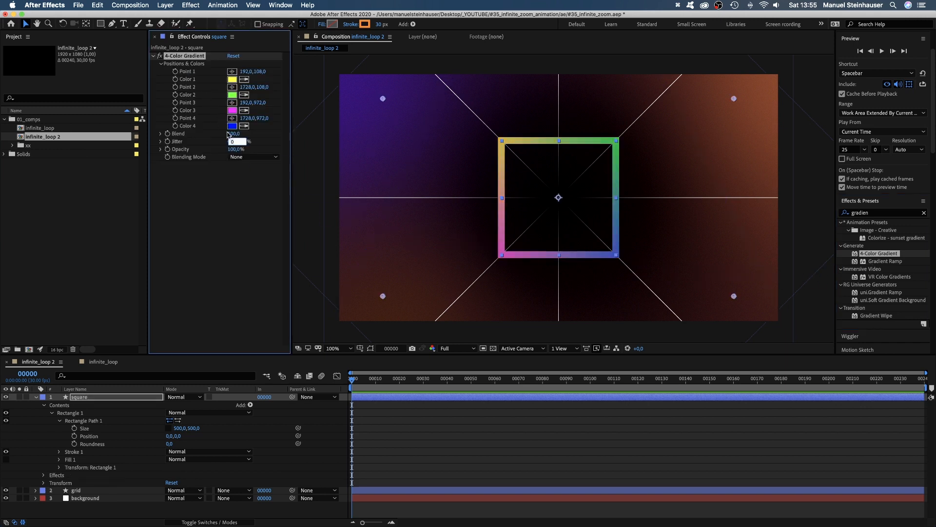
text(100)
key(Return)
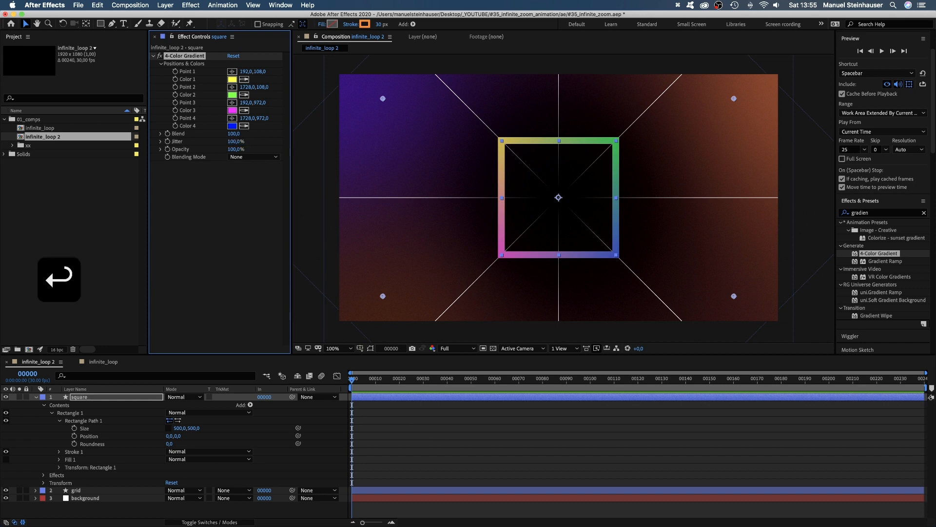
- Keep Color 1 yellow and set Color 2 of the square's gradient to orange FF7735
click(232, 80)
click(327, 343)
click(232, 94)
click(253, 380)
drag(253, 379, 253, 342)
click(152, 403)
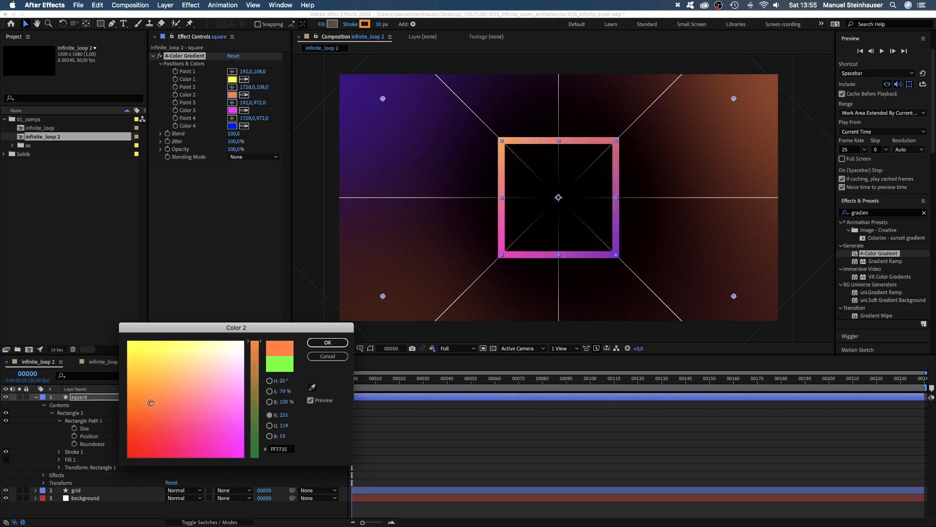
click(322, 342)
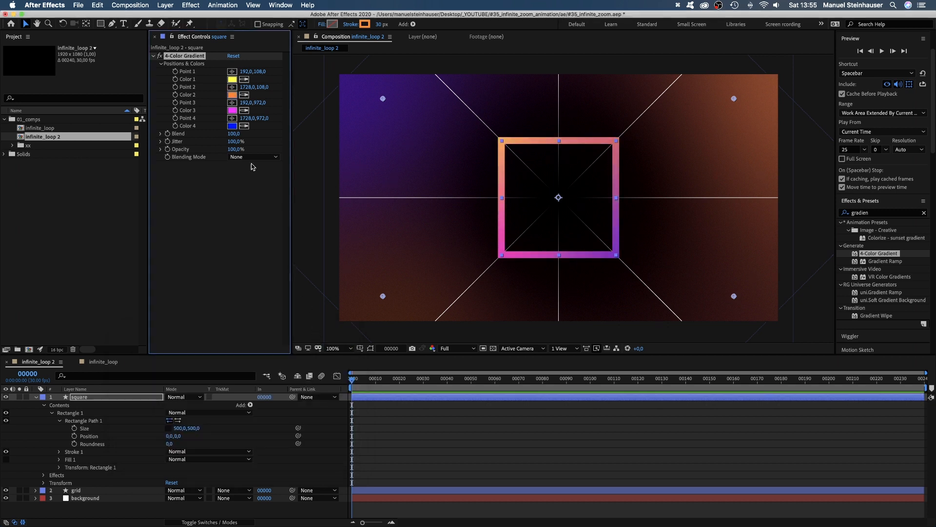
- Set the square's gradient Color 3 to red FF3559 and Color 4 to dark blue 0017D5
click(233, 110)
click(167, 428)
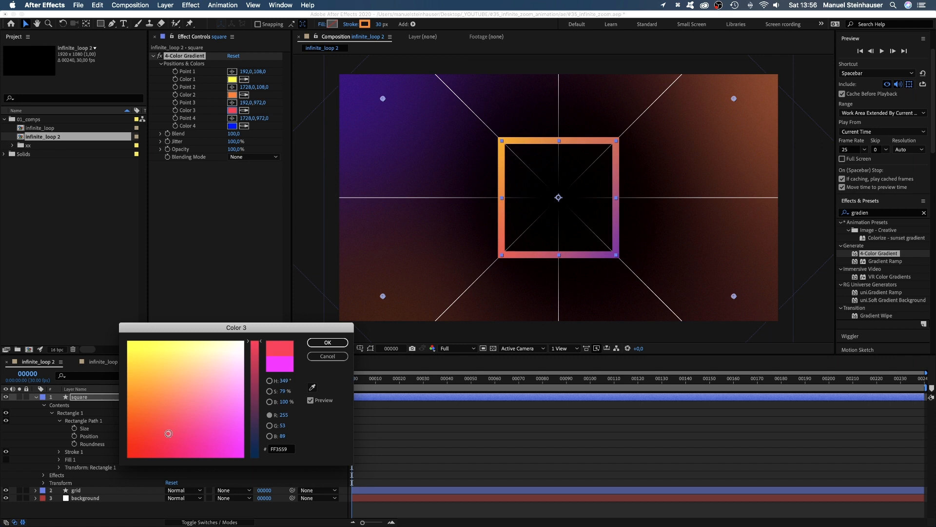
click(327, 342)
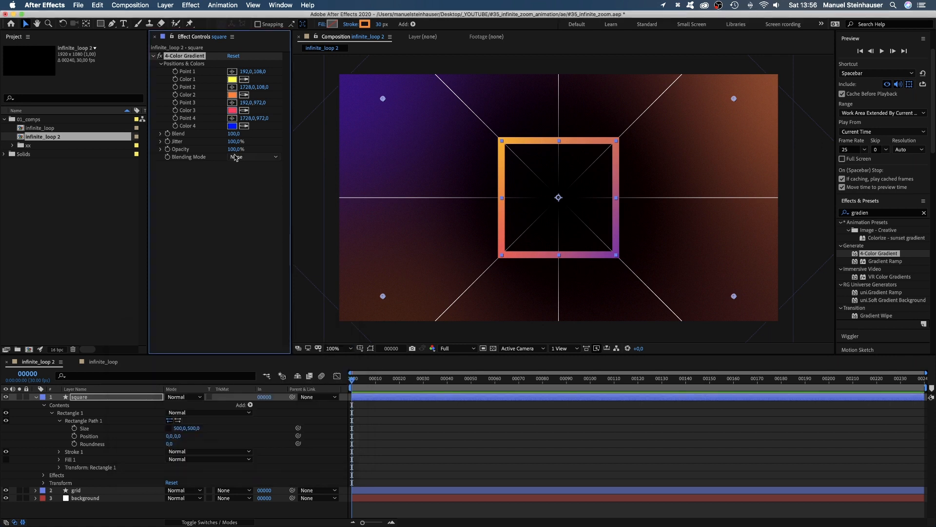
click(232, 126)
drag(220, 439, 224, 445)
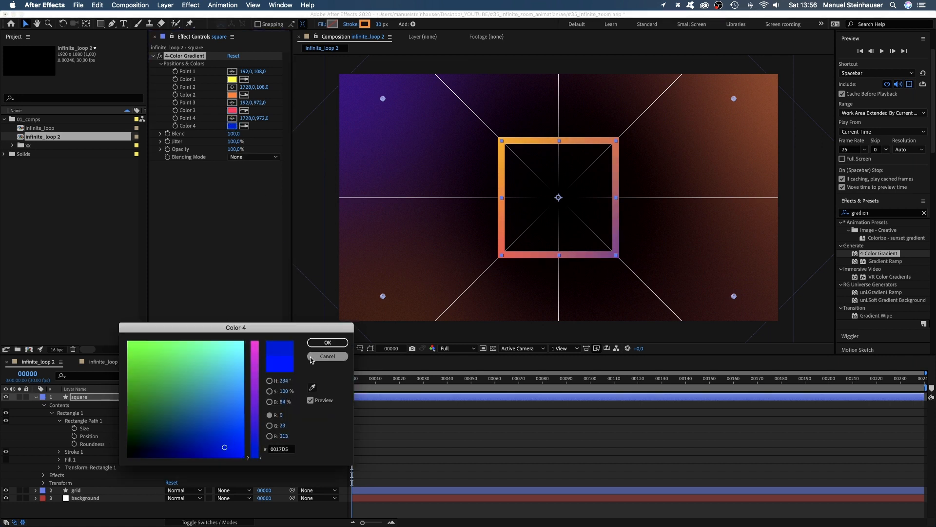
click(320, 343)
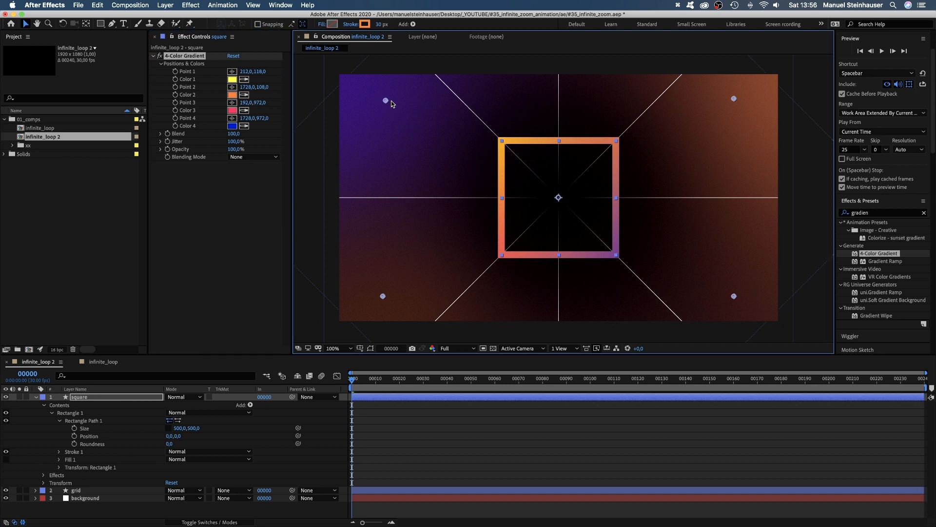
- Move the square's gradient points inward: Point 1 to about 430, 114, Point 2 to 1480, 102, Point 3 to 310, 990 and Point 4 to 1674, 804
drag(383, 99, 436, 102)
drag(382, 296, 410, 300)
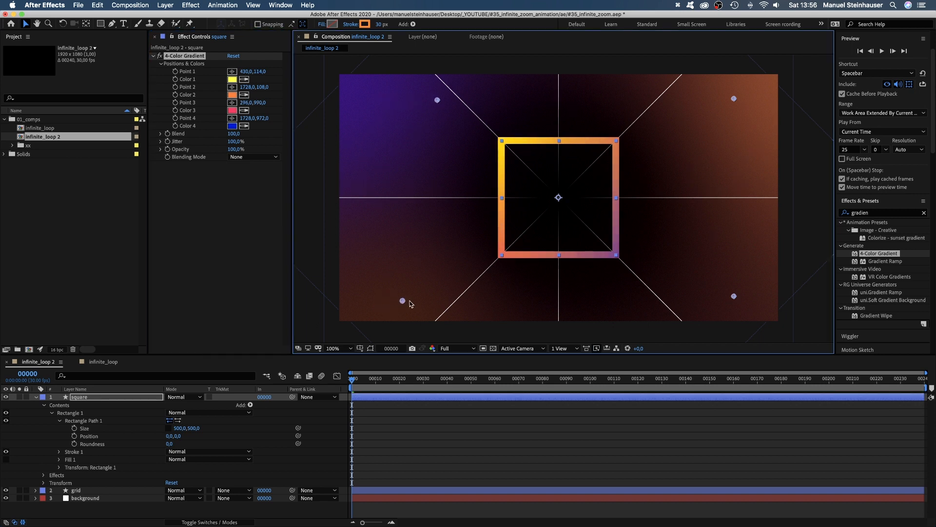
drag(735, 297, 722, 258)
drag(733, 100, 684, 97)
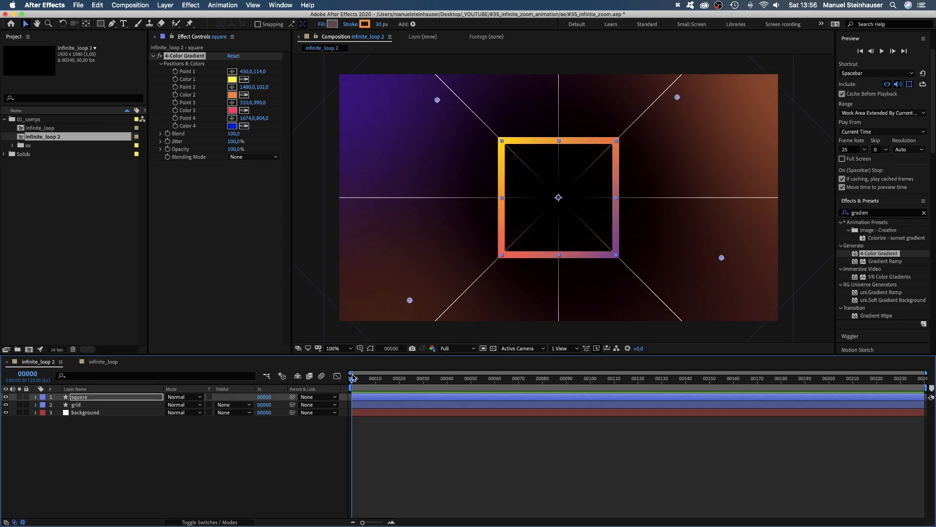
- Animate the square layer's Scale with keyframes from 10% at frame 0 to about 451% at frame 60
drag(370, 379, 332, 390)
key(s)
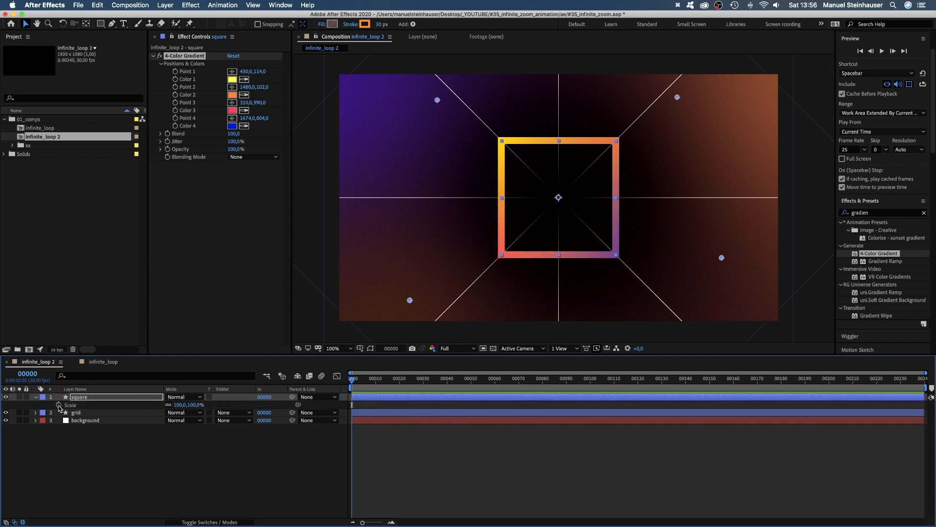
click(59, 405)
click(181, 404)
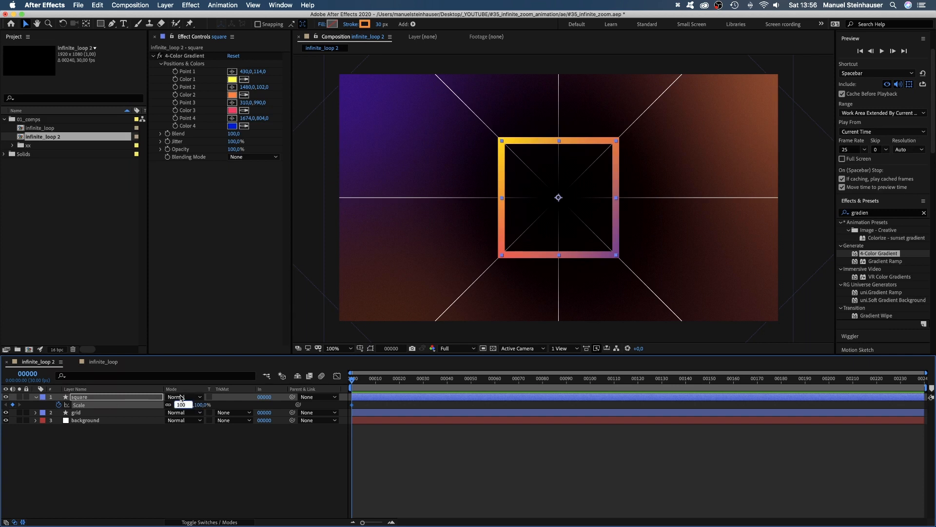
text(10)
key(Return)
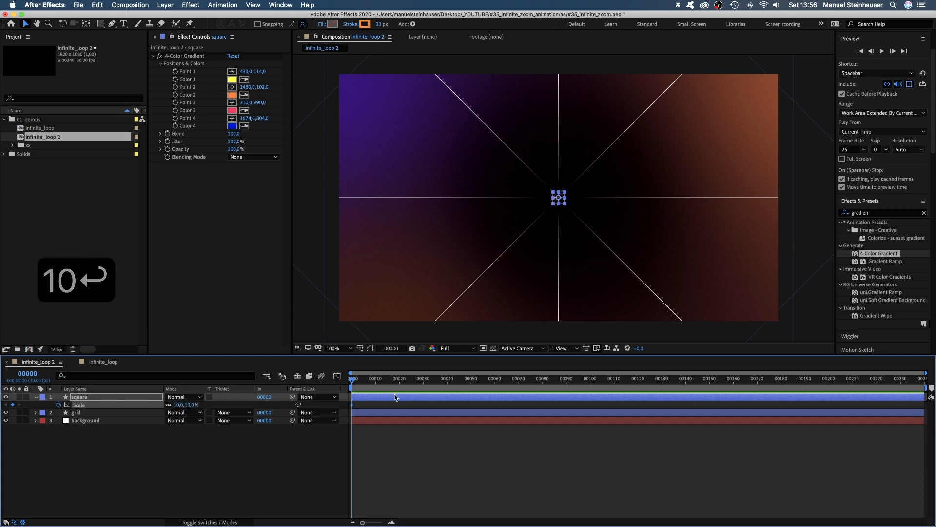
drag(354, 383, 498, 396)
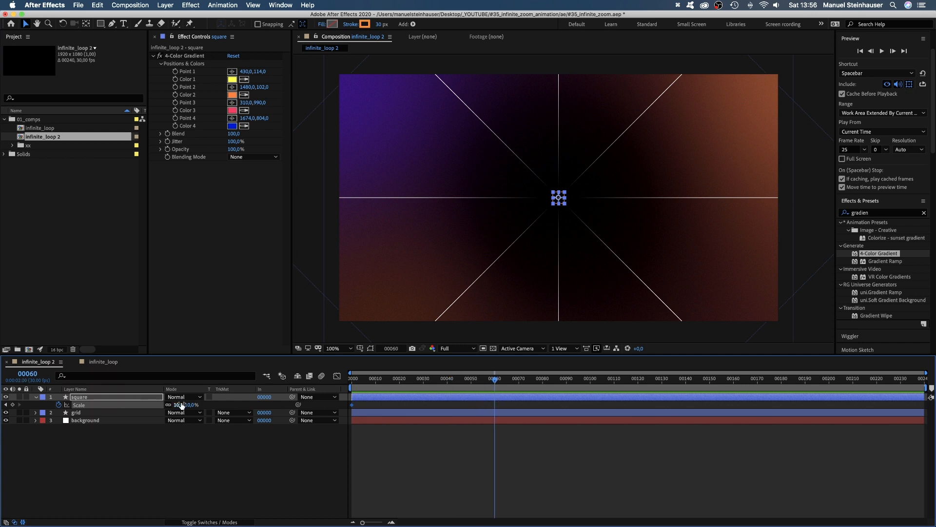
drag(188, 405, 369, 402)
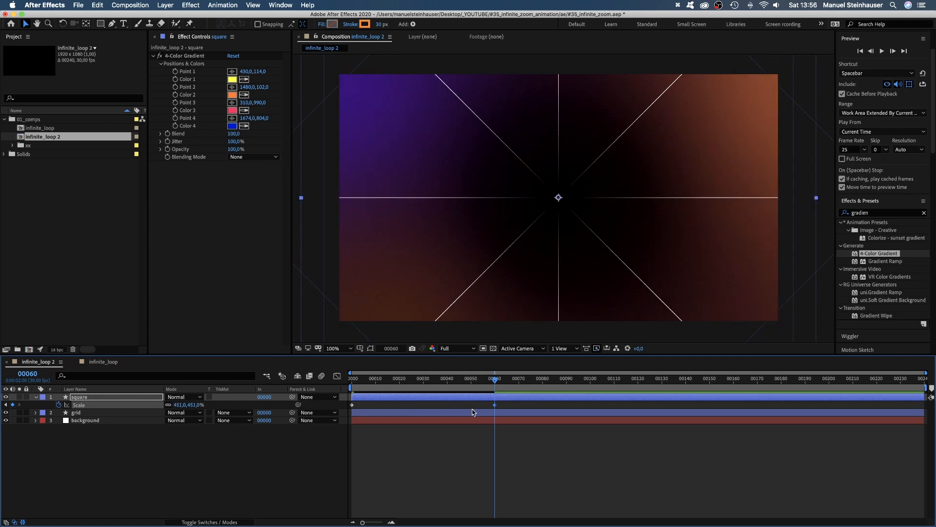
- Reshape the square's Scale speed graph so the growth starts slowly and accelerates sharply just before frame 60
click(337, 377)
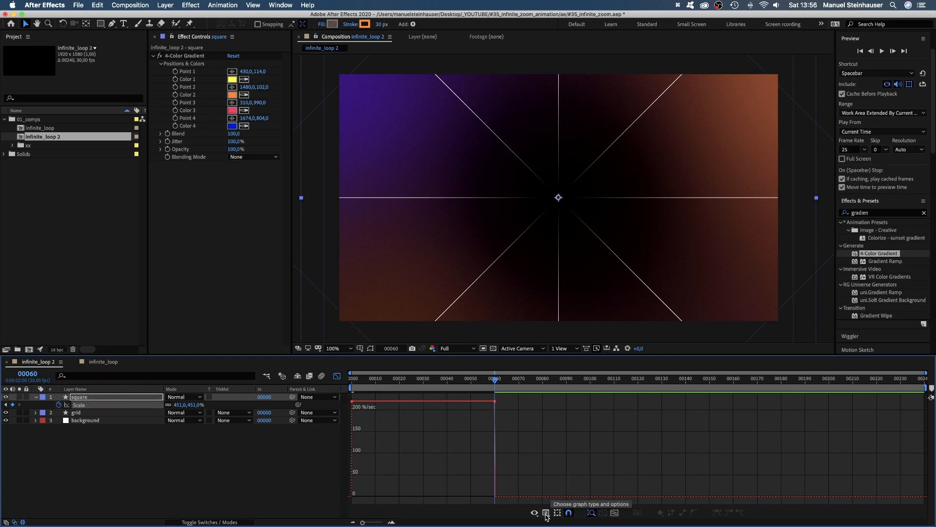
click(568, 513)
click(554, 447)
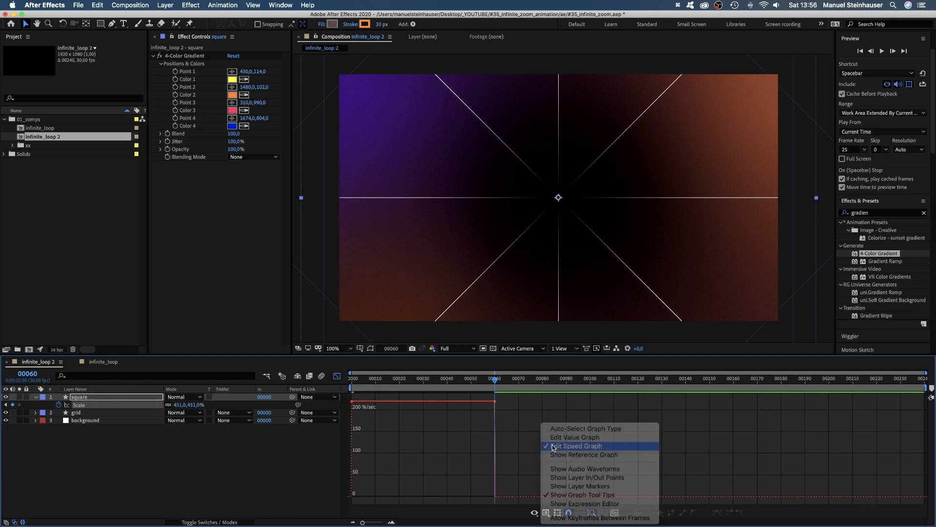
click(360, 400)
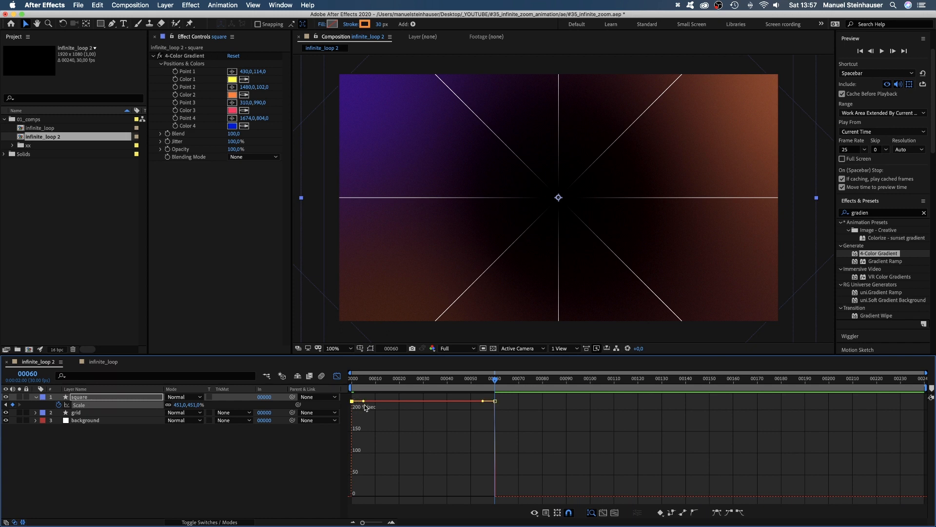
drag(365, 403, 504, 483)
drag(482, 381, 366, 419)
drag(351, 429, 505, 405)
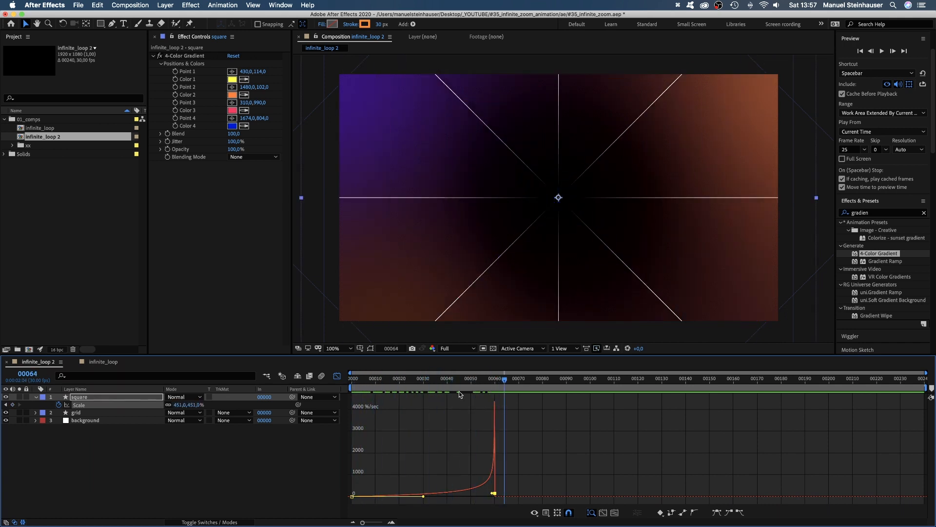
- Preview the square's scale animation from the first frame
key(Home)
key(space)
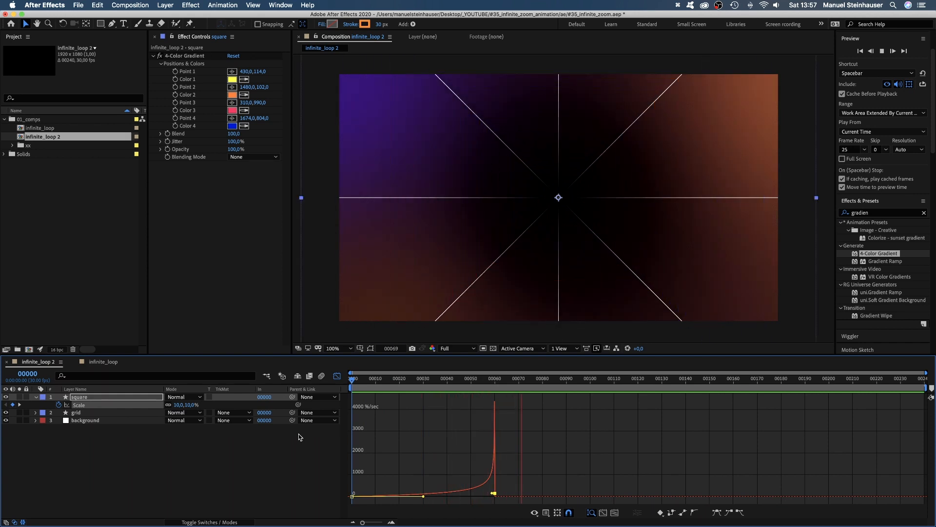
key(space)
- Close the speed graph and trim the end of the square layer to frame 60
click(338, 377)
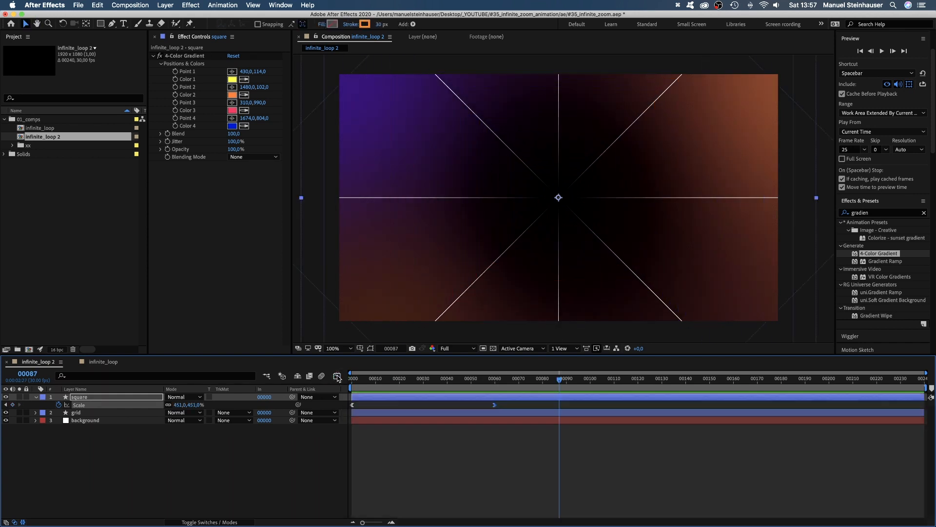
drag(488, 380, 495, 381)
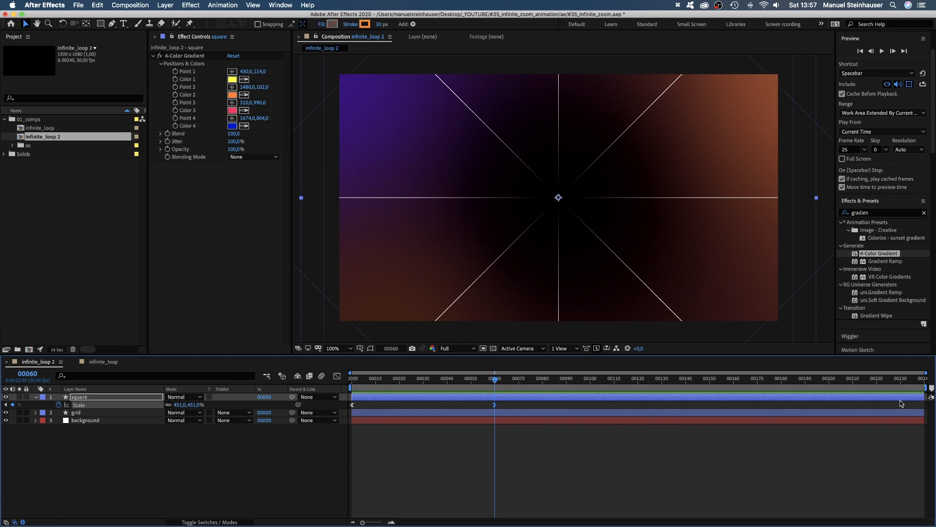
drag(925, 396, 496, 396)
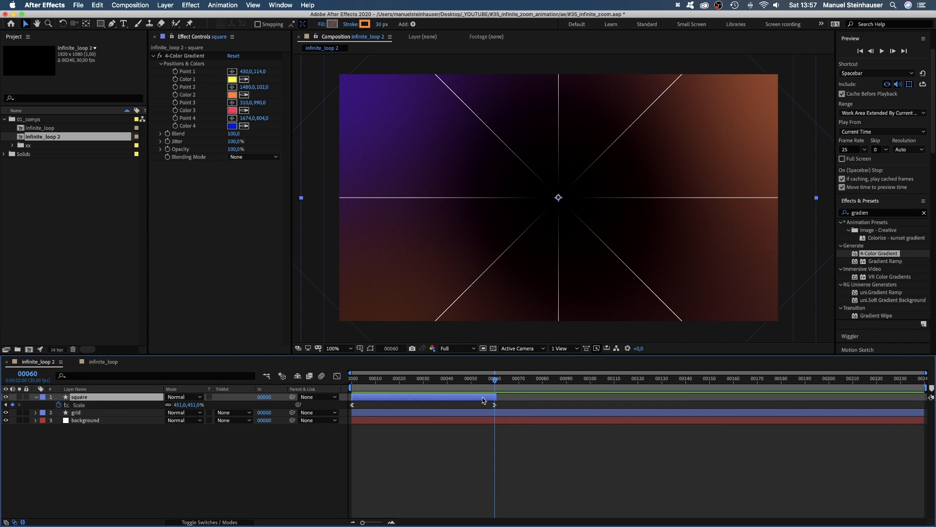
- Duplicate the square layer three times and start the copies at frames 20, 40 and 60
key(super+d)
drag(376, 400, 424, 396)
click(400, 382)
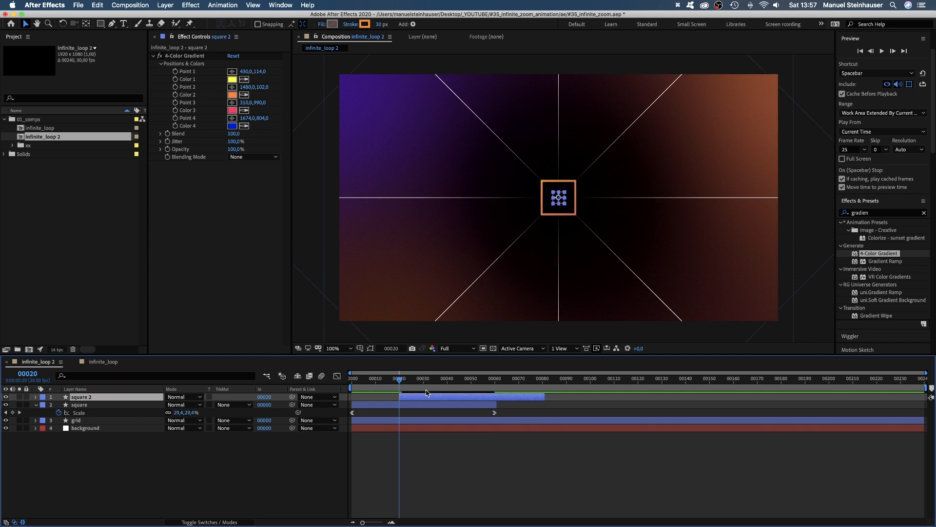
key(super+d)
drag(400, 380, 437, 382)
key([)
key(super+d)
key([)
- Duplicate all four square layers, stack the copies on top and start them at frames 80, 100, 120 and 140
click(482, 420)
shift+click(506, 397)
key(super+d)
drag(95, 407, 100, 394)
click(543, 380)
drag(361, 423, 552, 423)
- Add four more square copies on top, starting at frames 160, 180, 200 and 220, and preview the animation
drag(543, 380, 734, 381)
click(724, 406)
shift+click(743, 398)
key(super+d)
drag(108, 405, 109, 394)
drag(604, 412, 932, 384)
click(860, 398)
key(super+d)
key([)
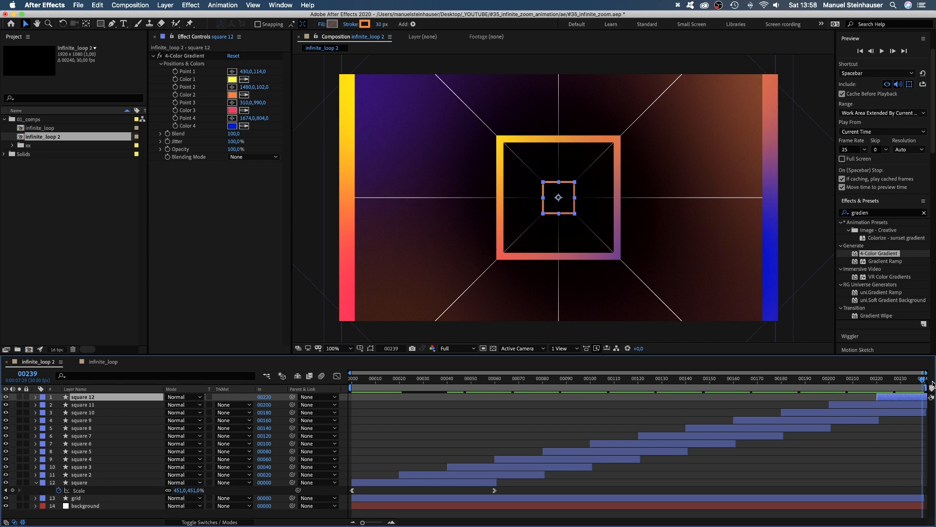
key(space)
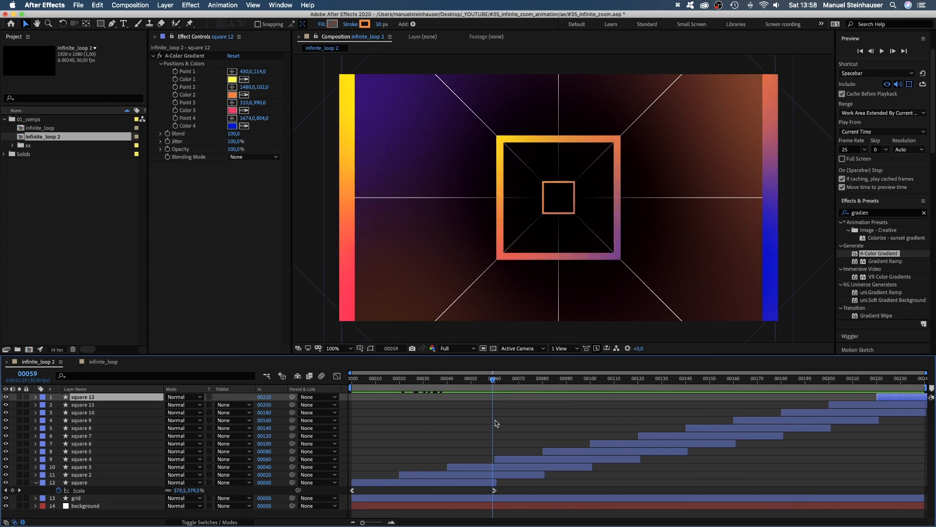
- Start the work area at frame 60 and preview the loop from there
click(495, 382)
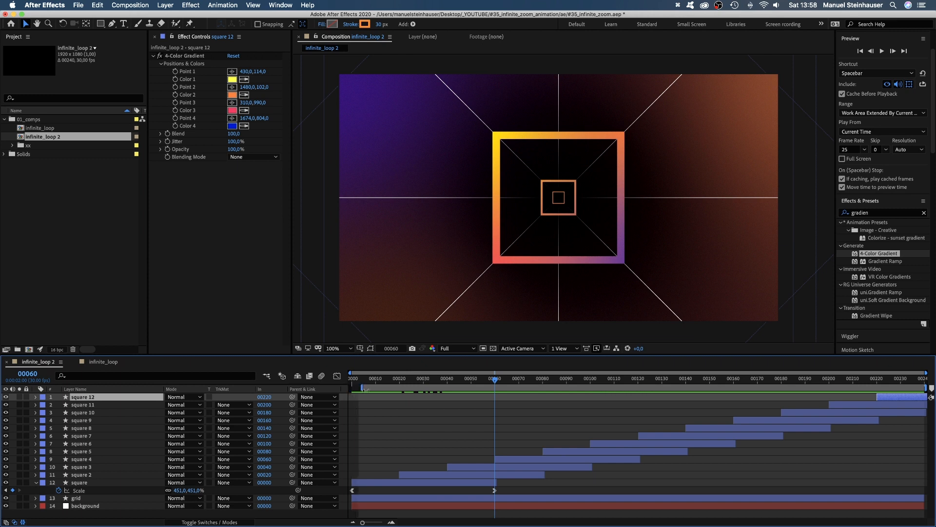
key(KP_0)
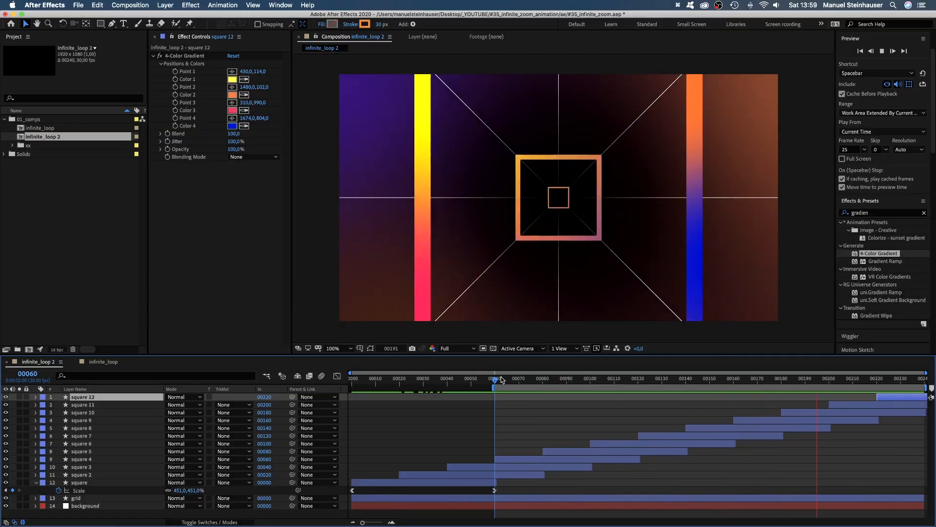
key(0)
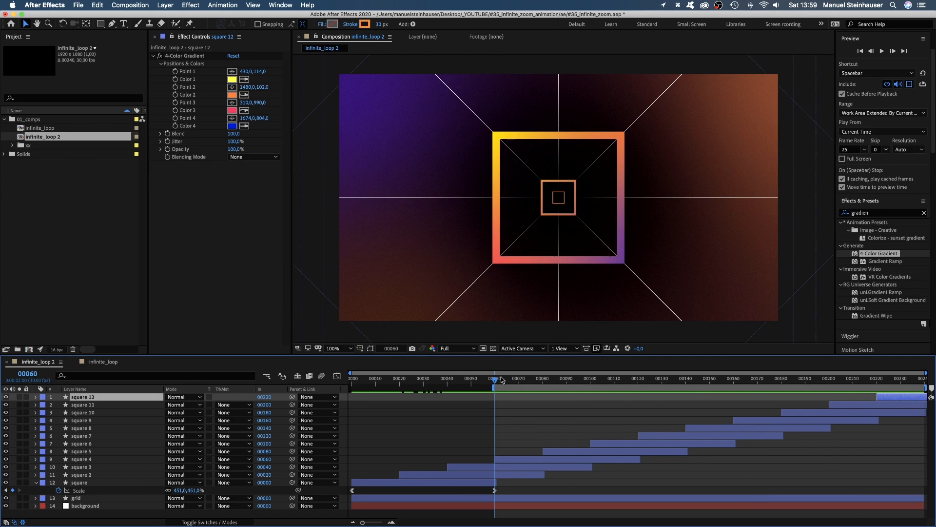
- Duplicate the original square layer, place the copy at the top of the layer stack and remove its 4-Color Gradient effect
click(81, 484)
key(super+d)
drag(82, 486, 108, 395)
click(185, 56)
key(BackSpace)
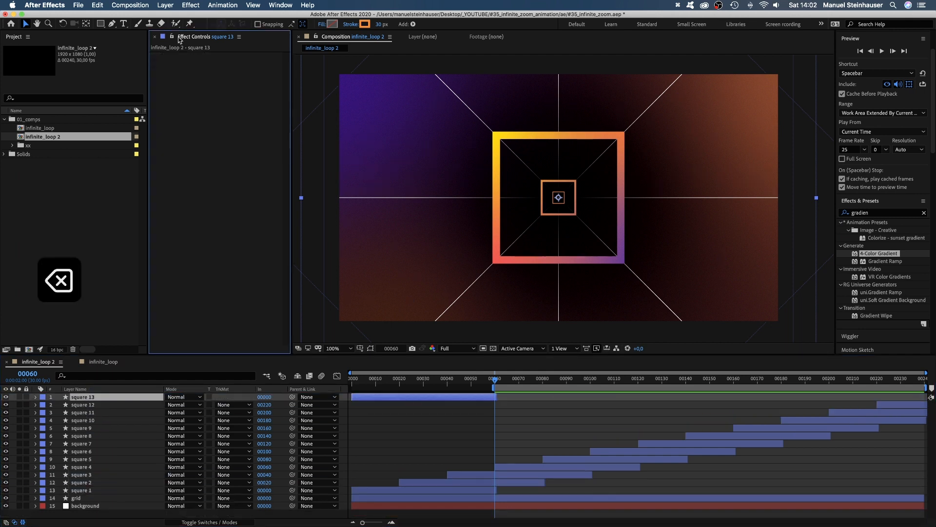
- Set the fill and stroke colours of the top square copy to black (000000)
click(331, 25)
click(328, 342)
click(365, 25)
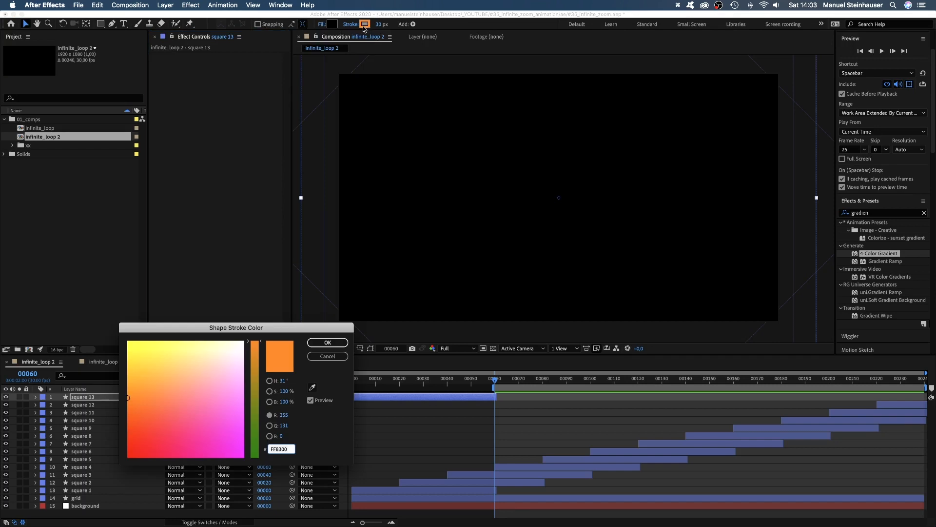
drag(254, 371, 254, 457)
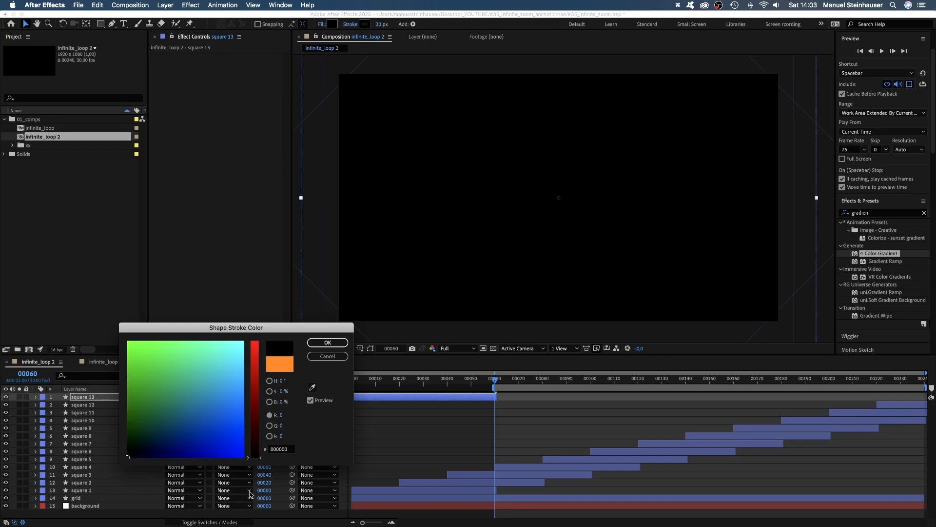
click(325, 343)
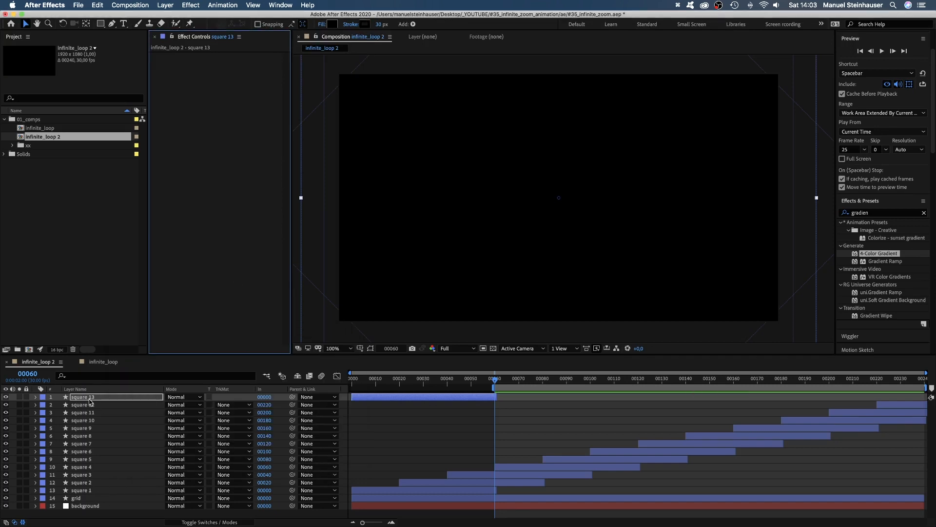
- Delete the black square's scale keyframe at frame 60, keeping only its 10% starting keyframe
key(s)
click(495, 407)
click(495, 405)
key(BackSpace)
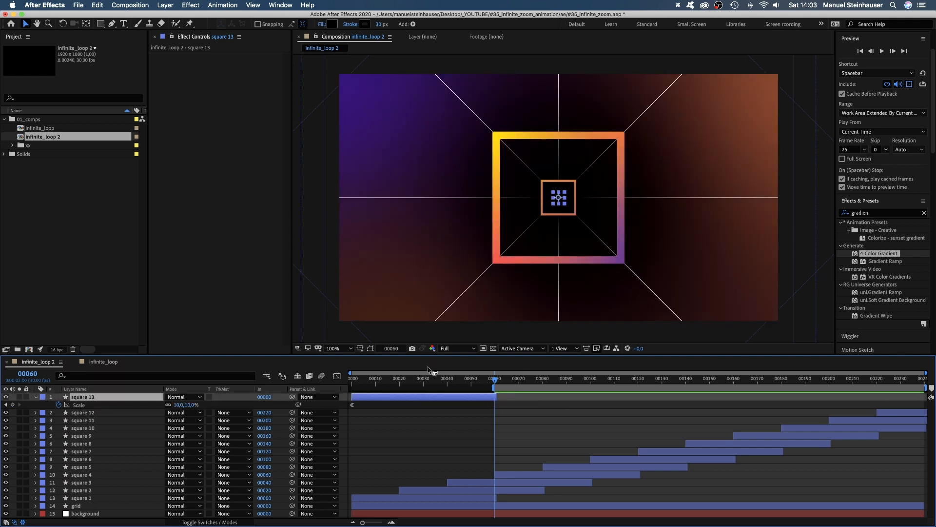
- Extend the black square layer to the end of the composition and preview the animation
drag(498, 397, 903, 399)
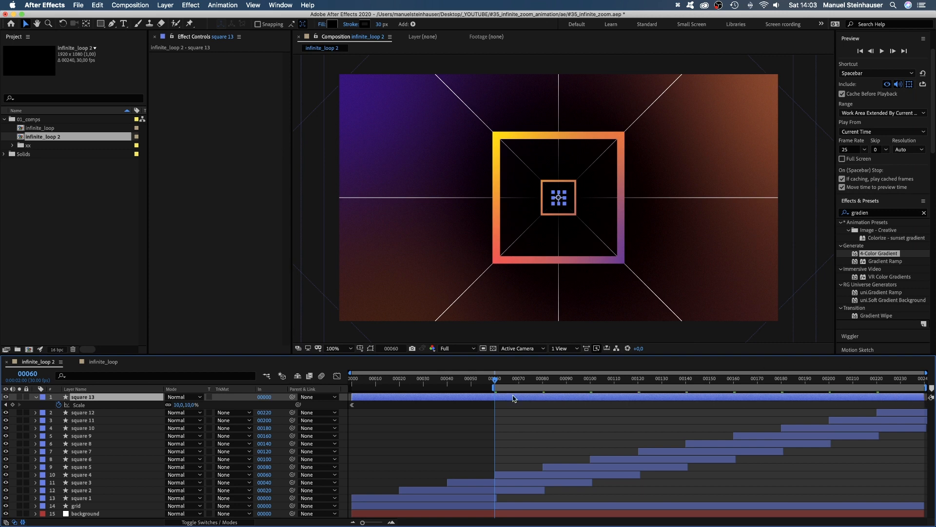
click(516, 447)
key(space)
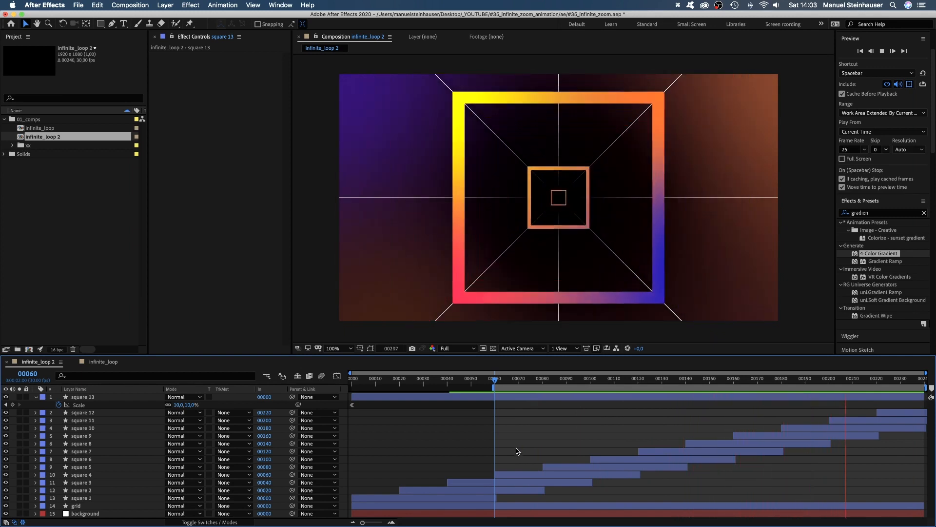
key(space)
- Create a 1920 x 1080 px solid in pinkish red (FF6184)
key(super+y)
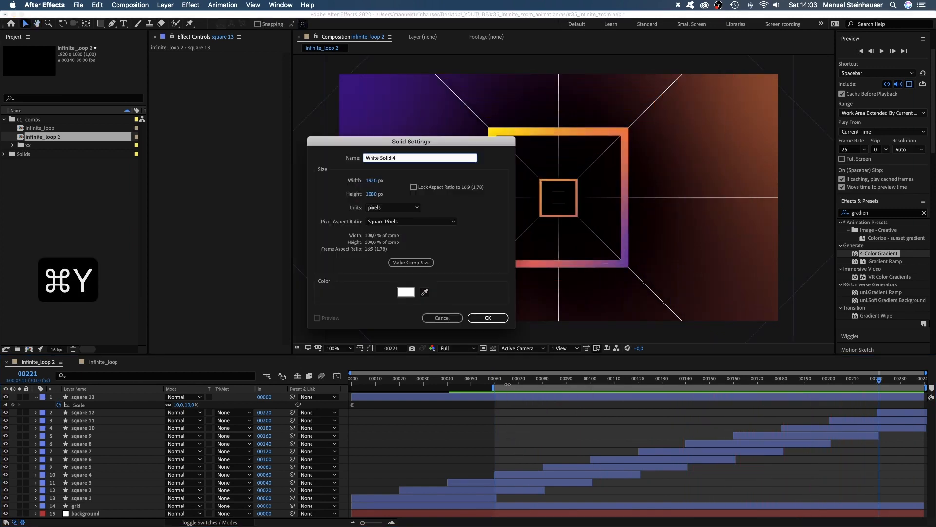
click(398, 293)
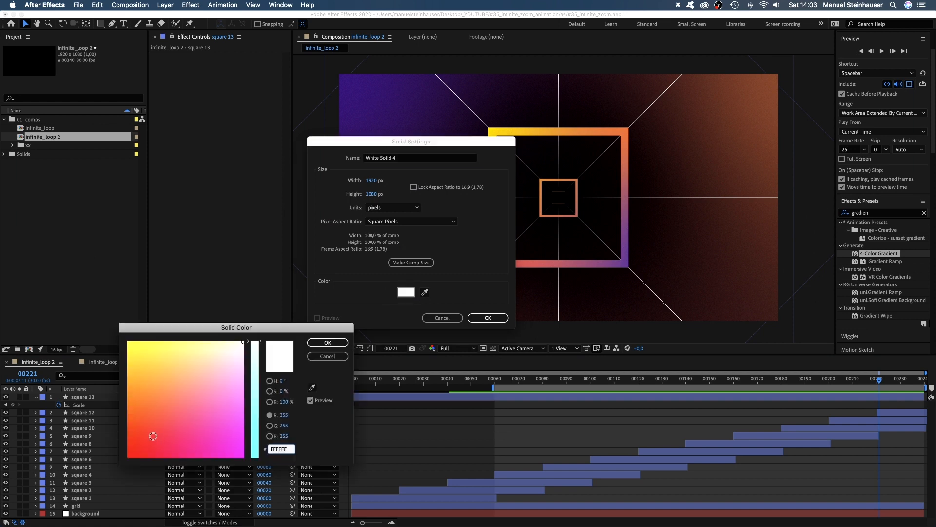
drag(153, 436, 187, 413)
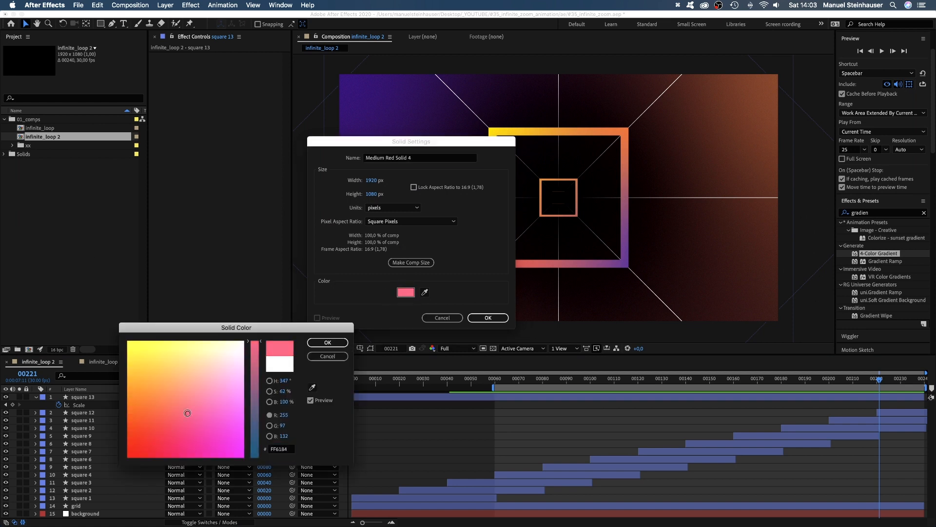
click(328, 343)
click(485, 319)
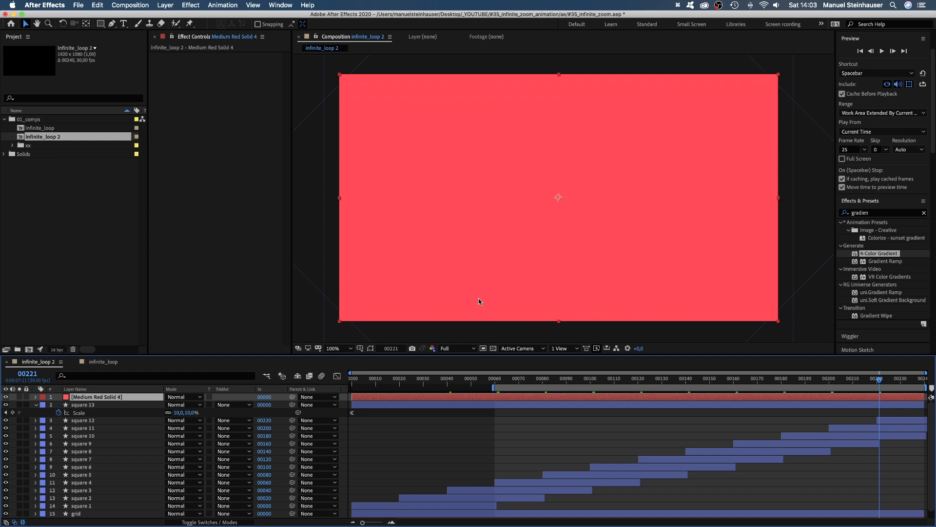
- Rename the red solid background_detail, place it directly above the background layer and set its blending mode to Add
key(Return)
text(background)
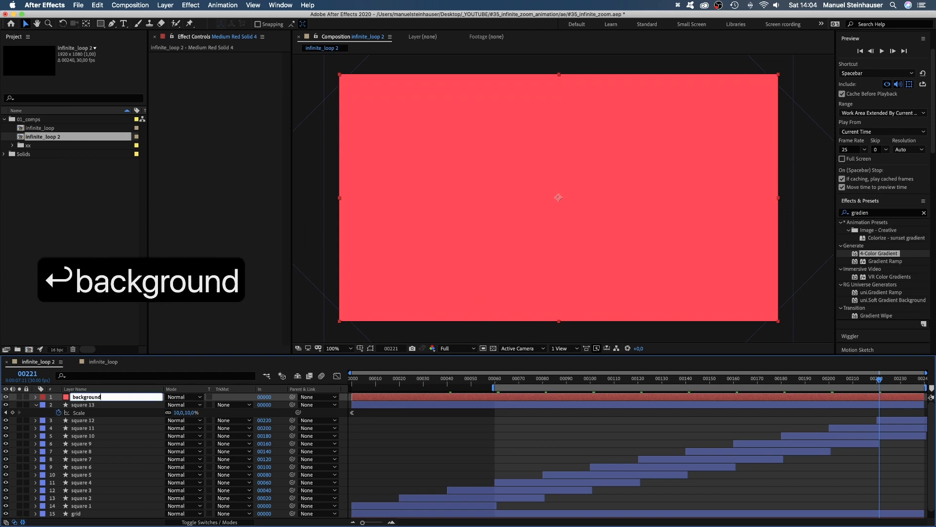
text(_detail)
key(Return)
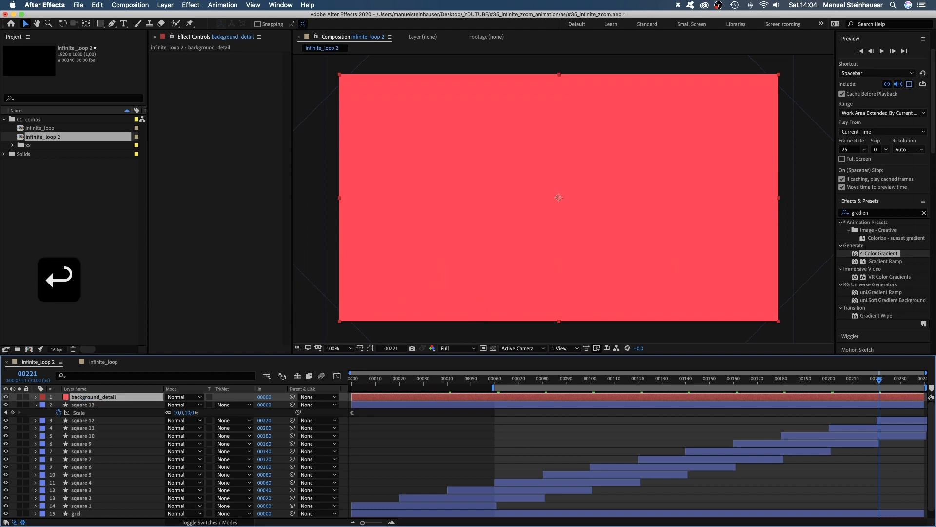
mouse_move(129, 398)
mouse_down()
mouse_move(144, 518)
mouse_move(145, 511)
mouse_up()
click(183, 506)
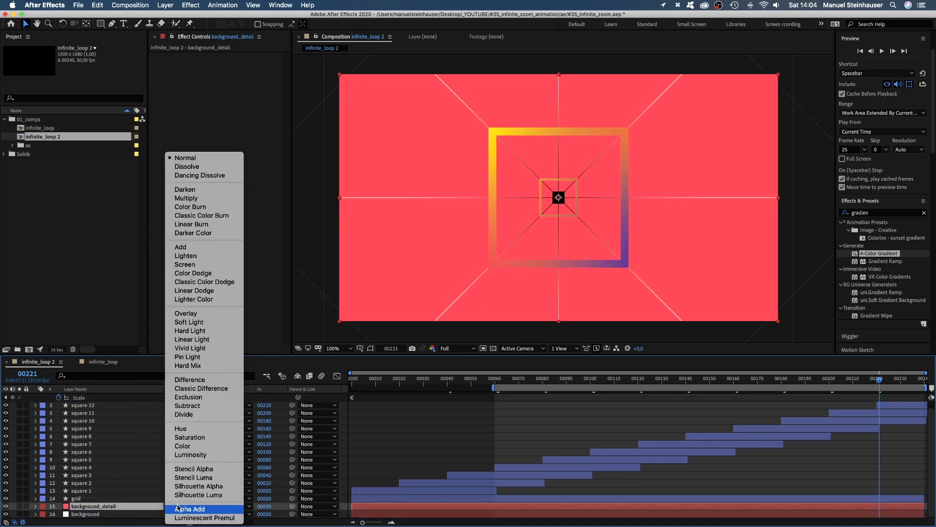
click(204, 248)
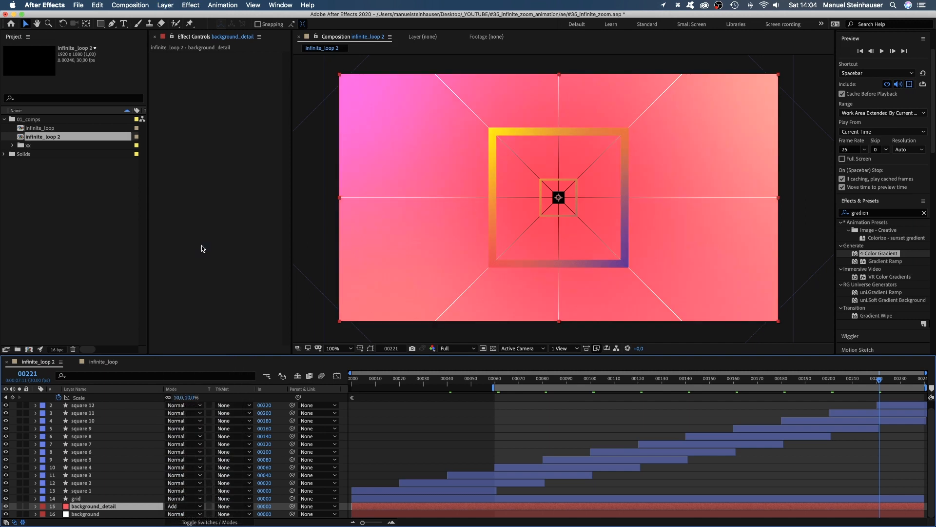
- Add a full-size rectangular mask to background_detail, rotate it 45° counterclockwise and move its right corner to the composition's centre to cover the left wedge
double_click(100, 23)
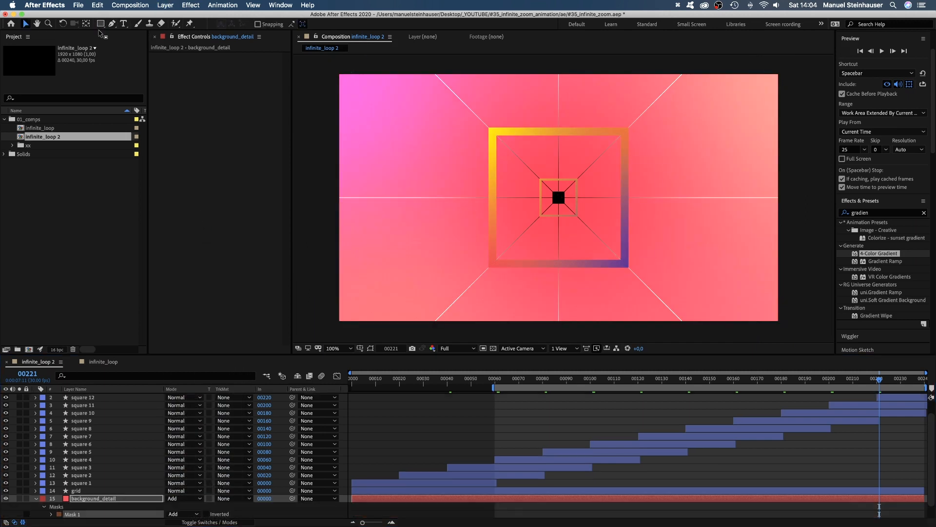
click(371, 349)
key(super+t)
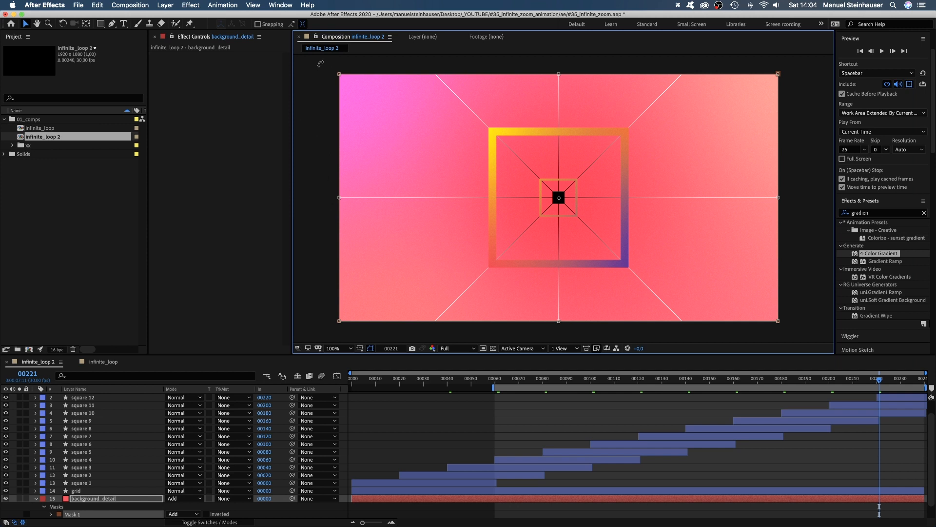
drag(305, 159, 312, 287)
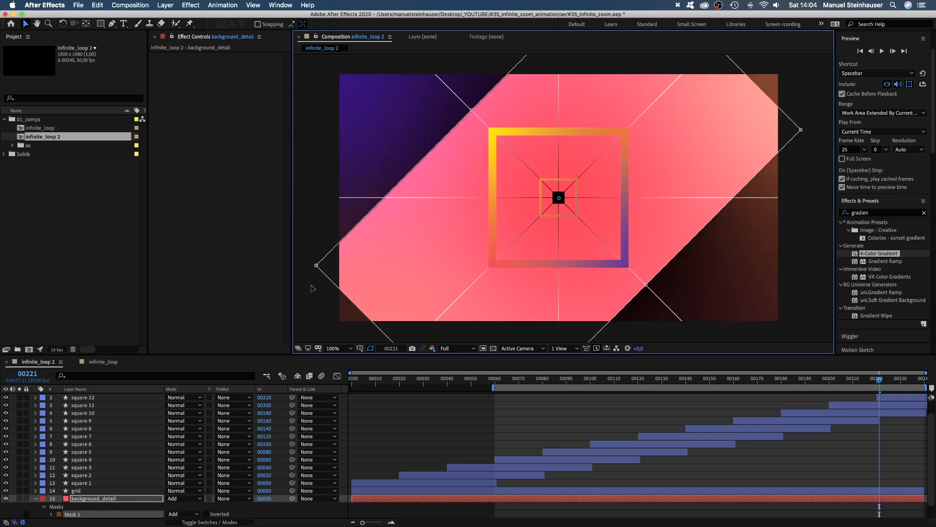
key(Return)
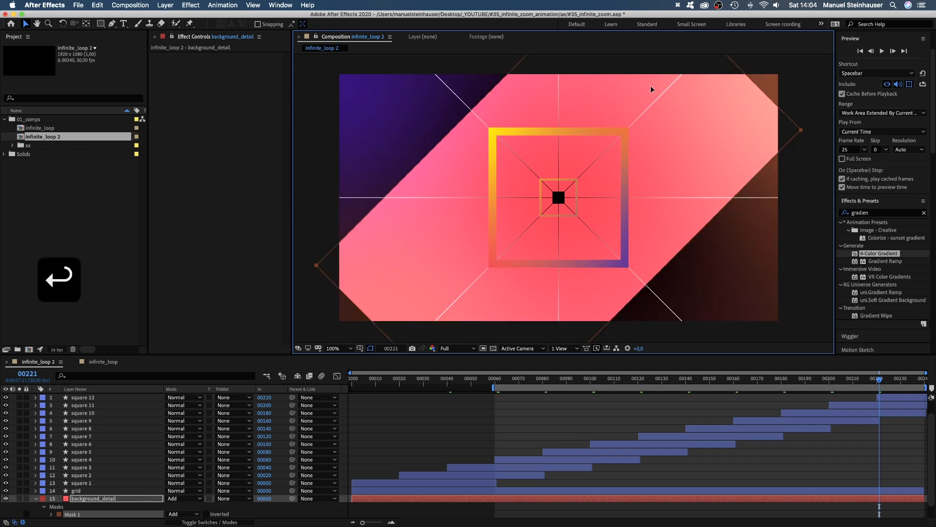
drag(800, 131, 559, 199)
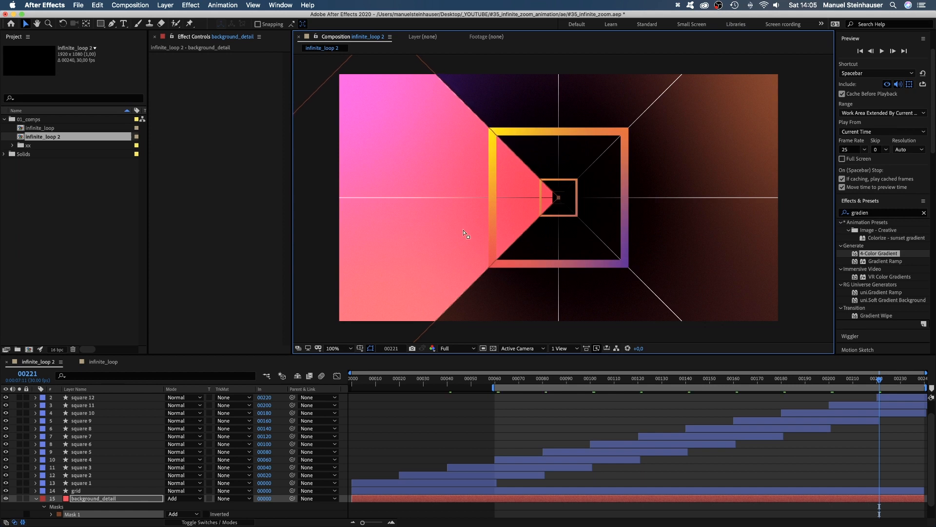
- Duplicate the mask on background_detail and move the copy to cover the right wedge, with its corner at the composition's centre
click(67, 515)
key(super+d)
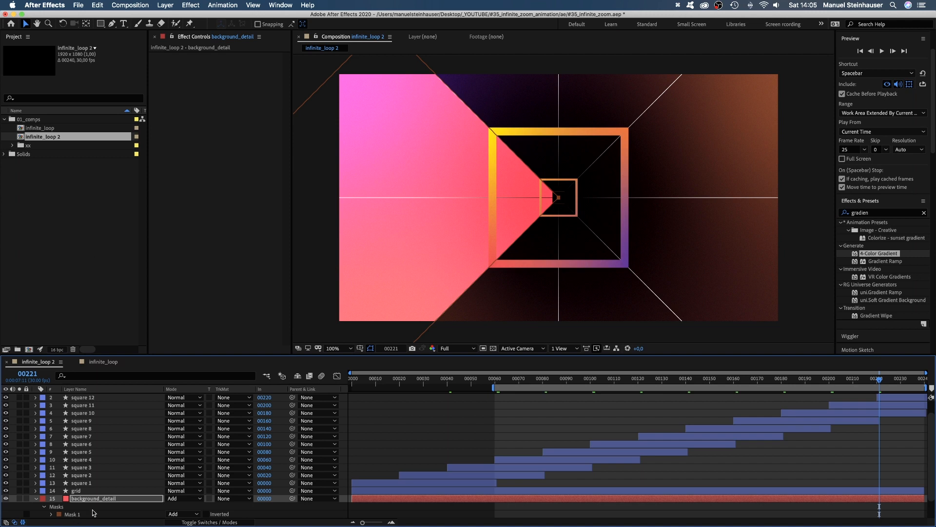
scroll(918, 490, down, 2)
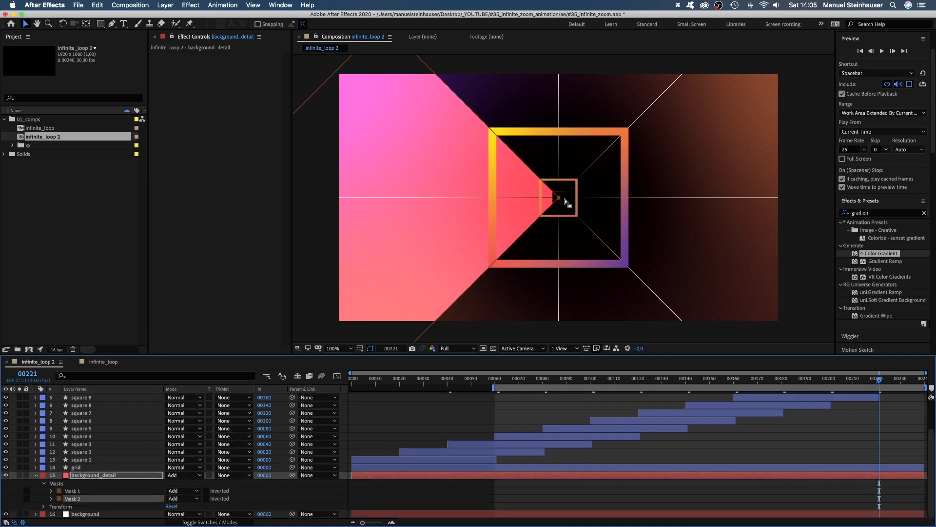
drag(564, 199, 385, 265)
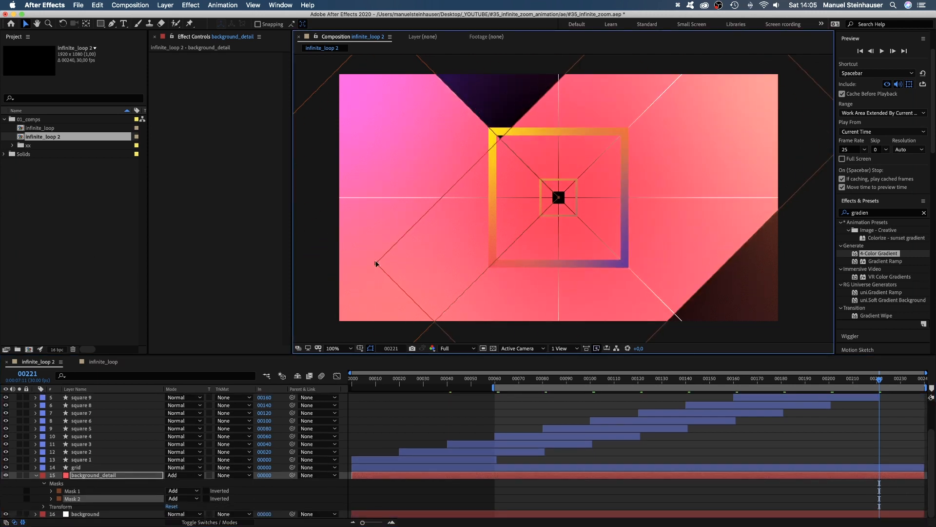
key(super+z)
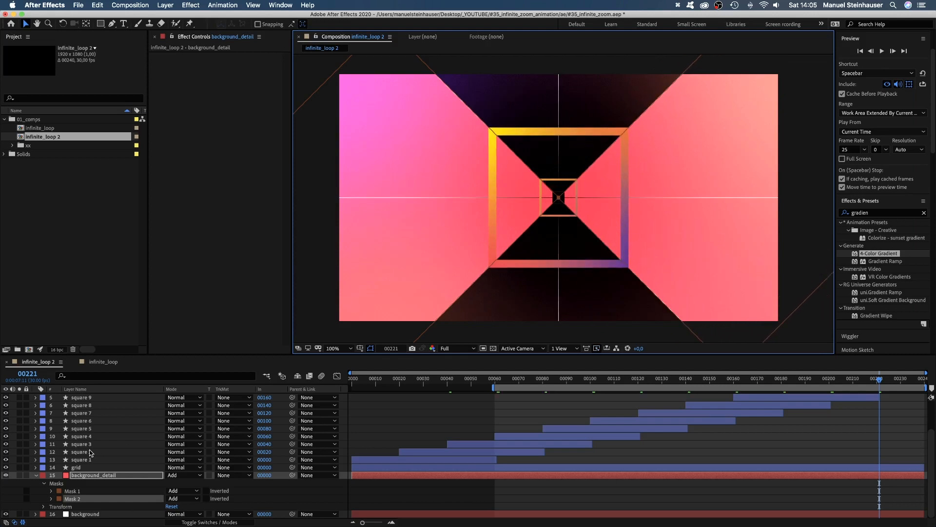
- Set the background_detail layer's opacity to 25% and preview the animation
key(t)
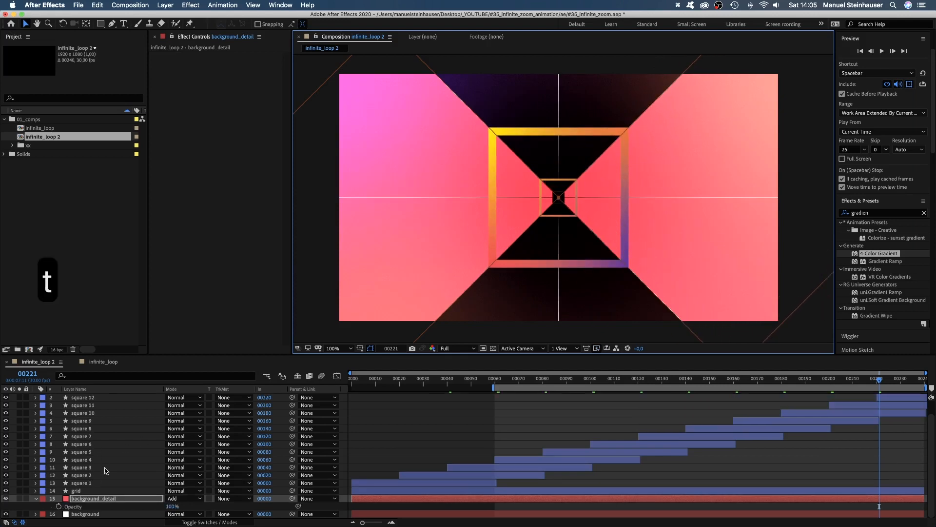
click(170, 507)
text(25)
key(Return)
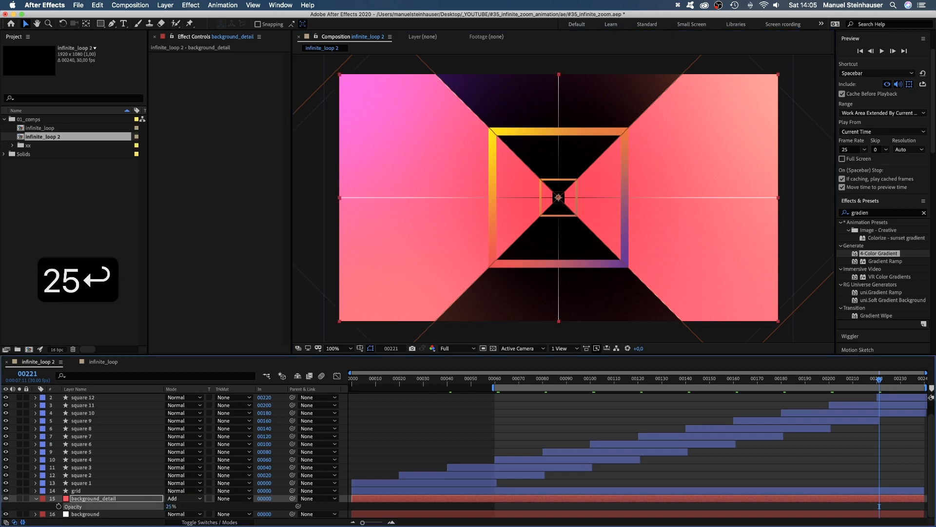
key(KP_0)
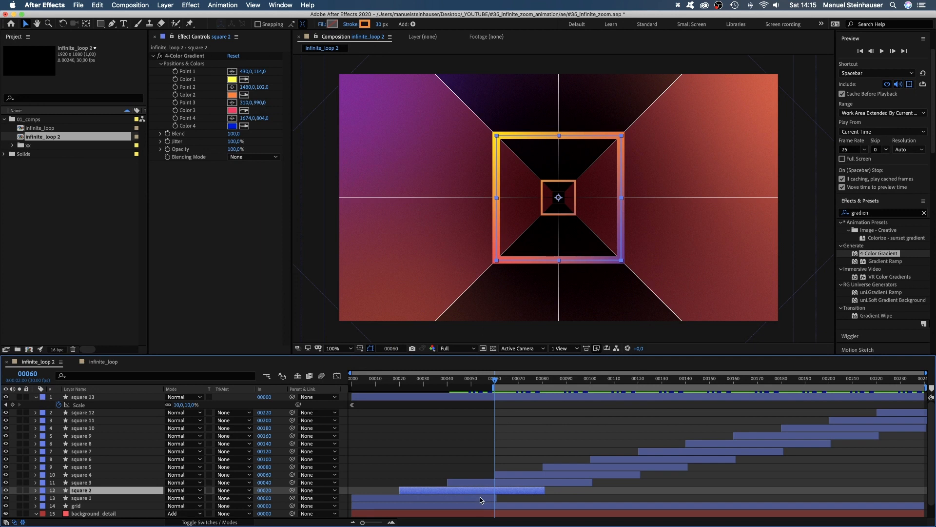
- Duplicate the square 2 layer and give the copy a green label
key(super+d)
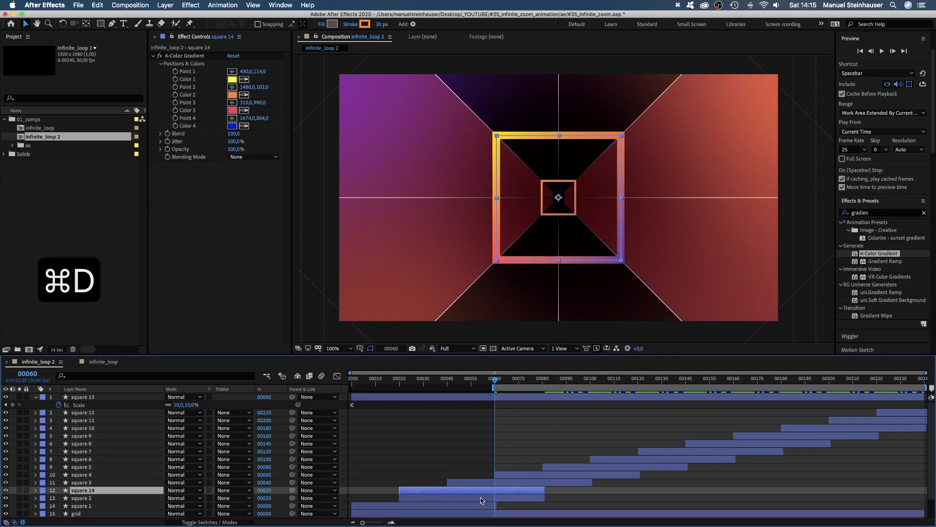
click(43, 493)
click(83, 462)
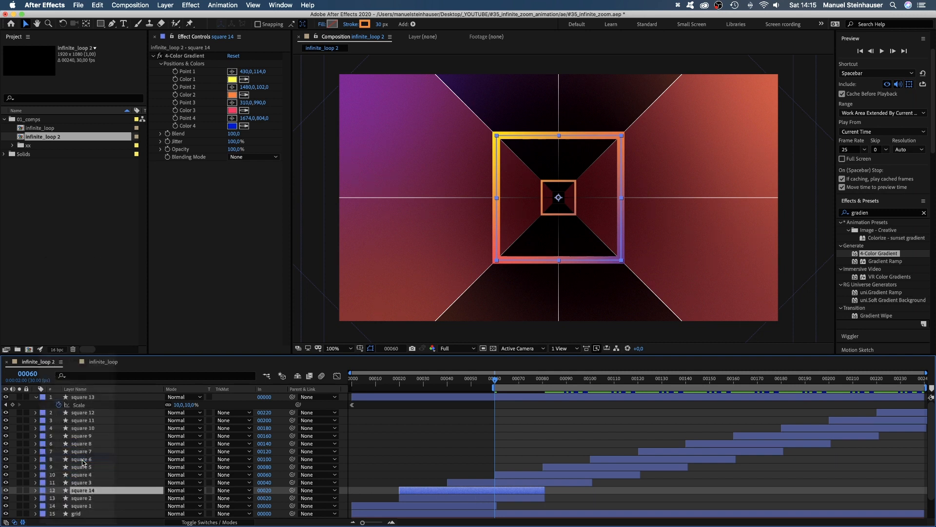
- Remove the 4-Color Gradient effect from square 14 and set its stroke colour to pale yellow FFFF9C
key(BackSpace)
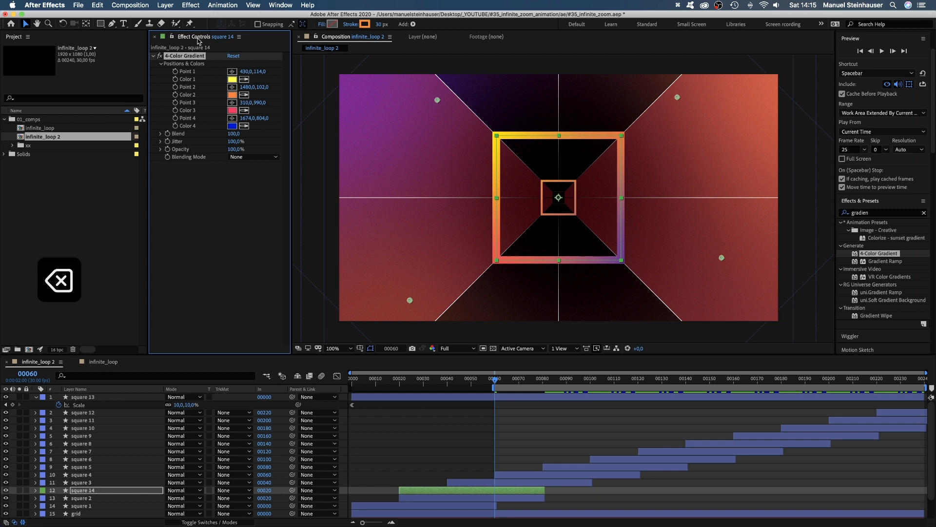
click(366, 24)
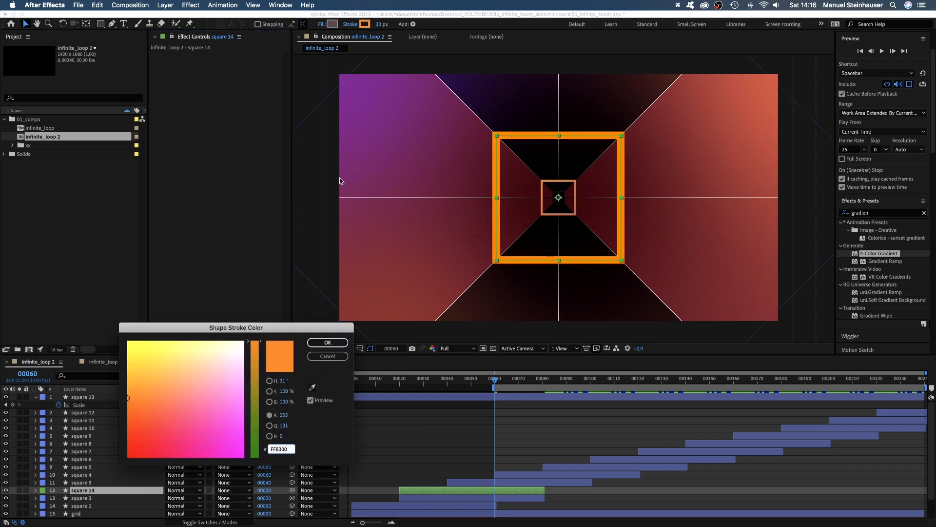
drag(207, 372, 214, 332)
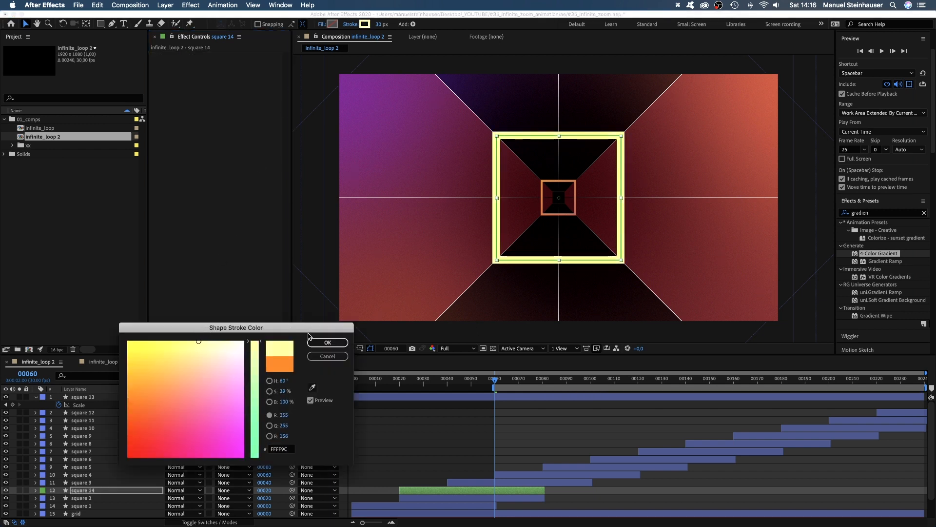
click(316, 342)
- Add Trim Paths to Rectangle 1 in the contents of square 14 and show its properties
click(35, 491)
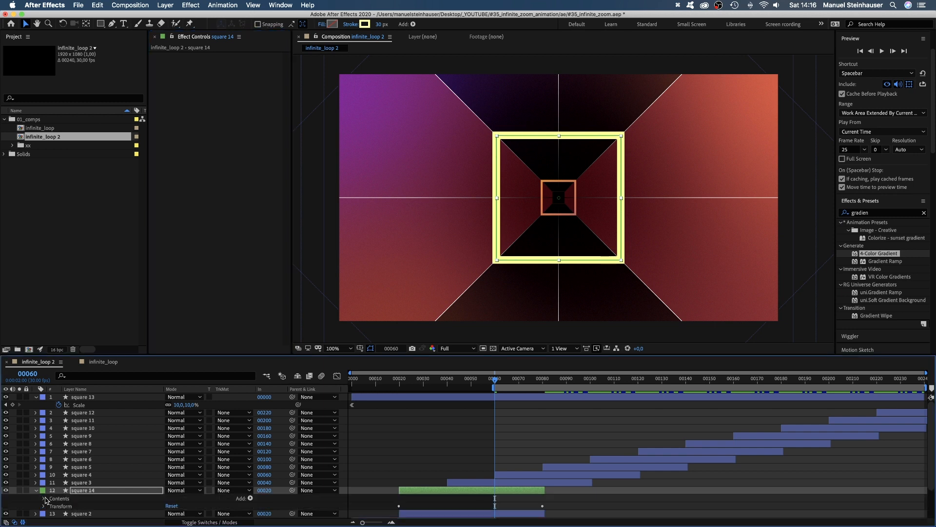
click(45, 498)
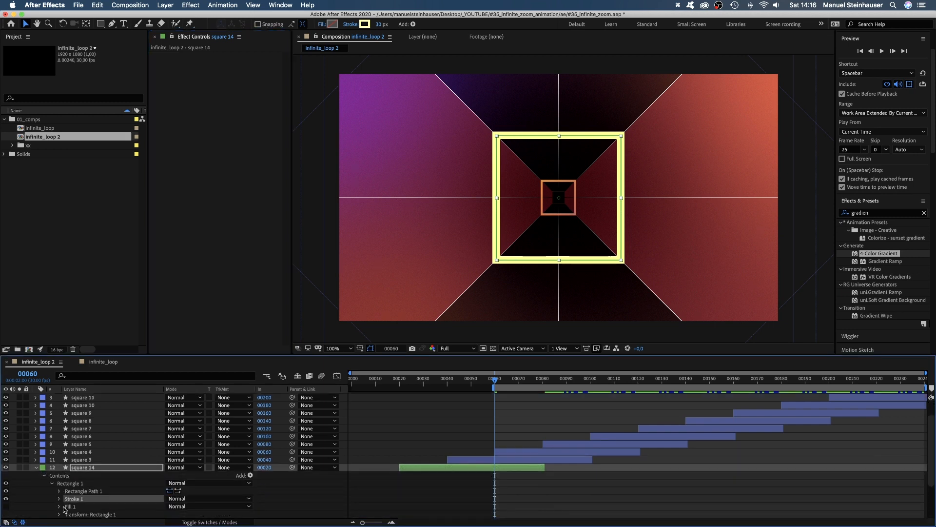
click(250, 476)
click(270, 484)
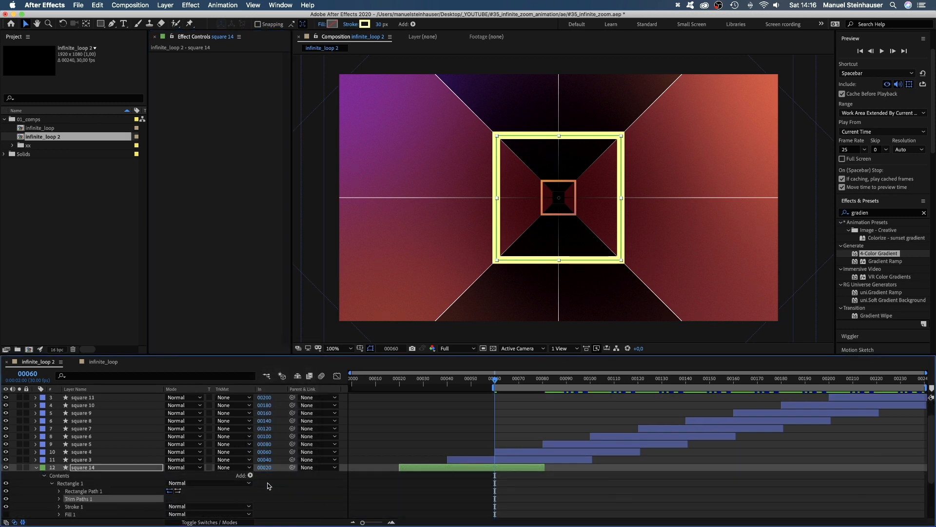
click(59, 498)
- At frame 20, keyframe square 14's Trim Paths with Start at 44% and End at 62%
drag(481, 385, 401, 419)
click(74, 490)
click(74, 498)
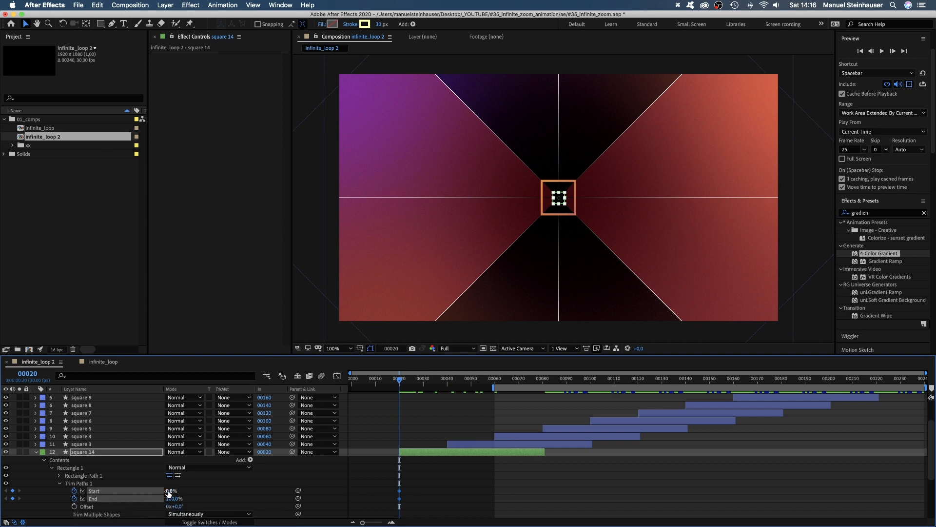
text(44)
key(Return)
text(62)
key(Return)
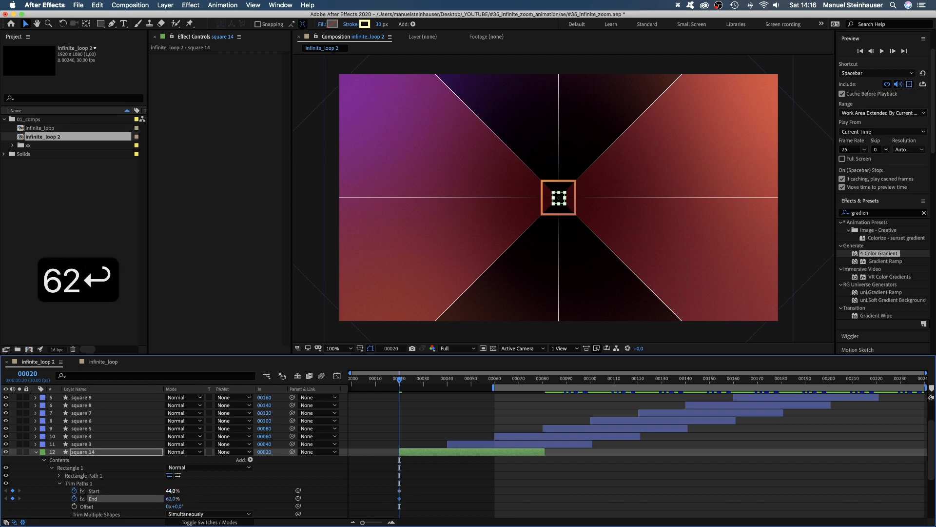
- At frame 80, set square 14's Trim Paths Start to 75% and End to 100%
drag(400, 380, 543, 399)
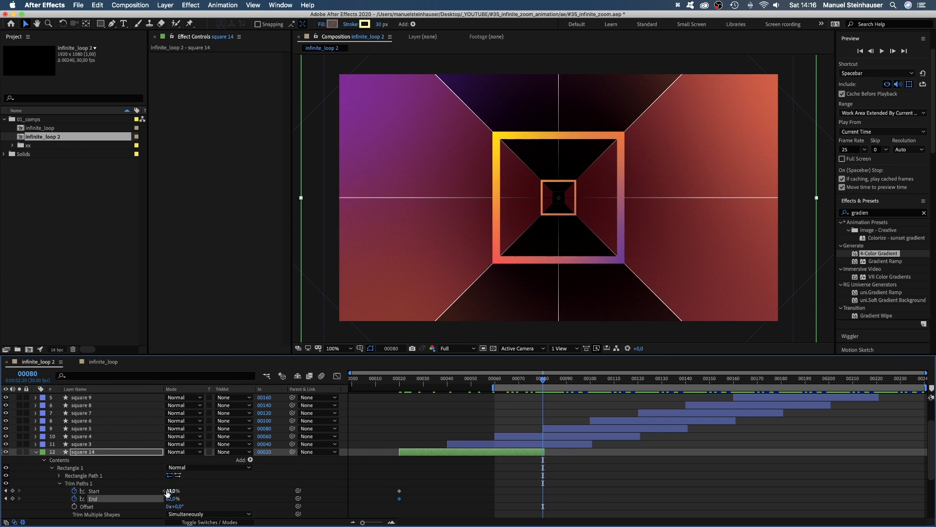
text(75)
key(Tab)
text(100)
key(Return)
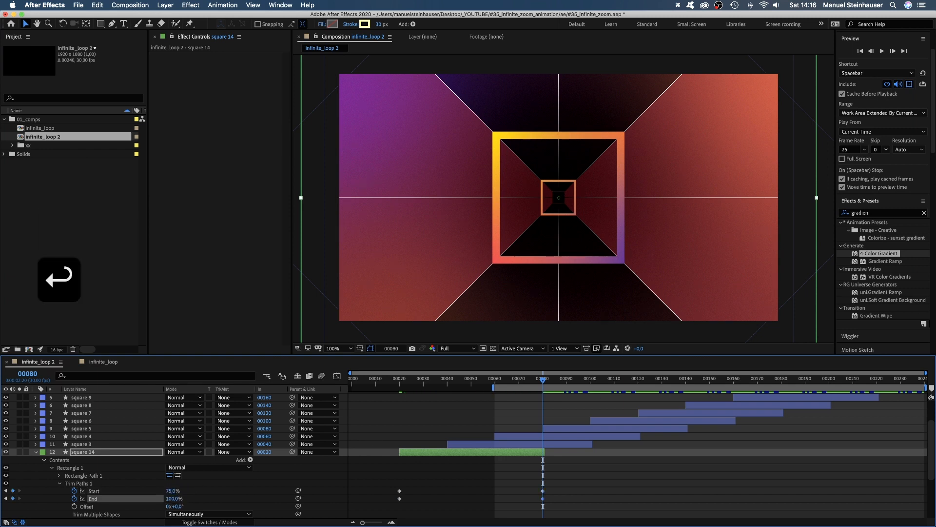
- Set the line cap of square 14's stroke to Round Cap, checking it at frame 60
drag(543, 385, 496, 390)
scroll(914, 467, down, 5)
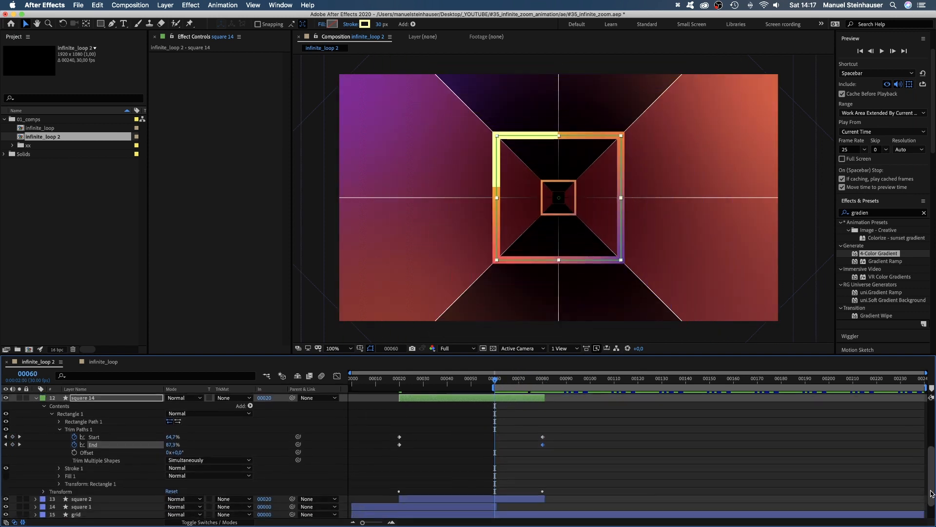
click(59, 455)
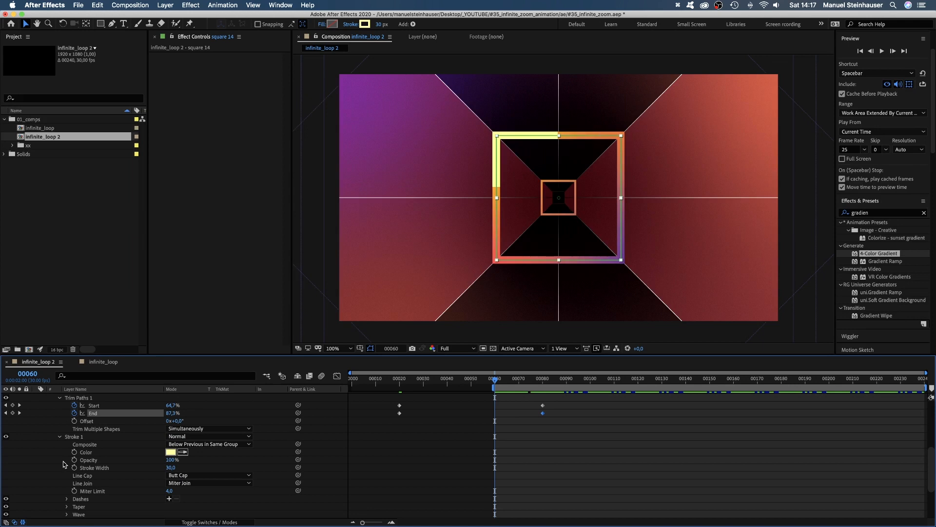
click(199, 475)
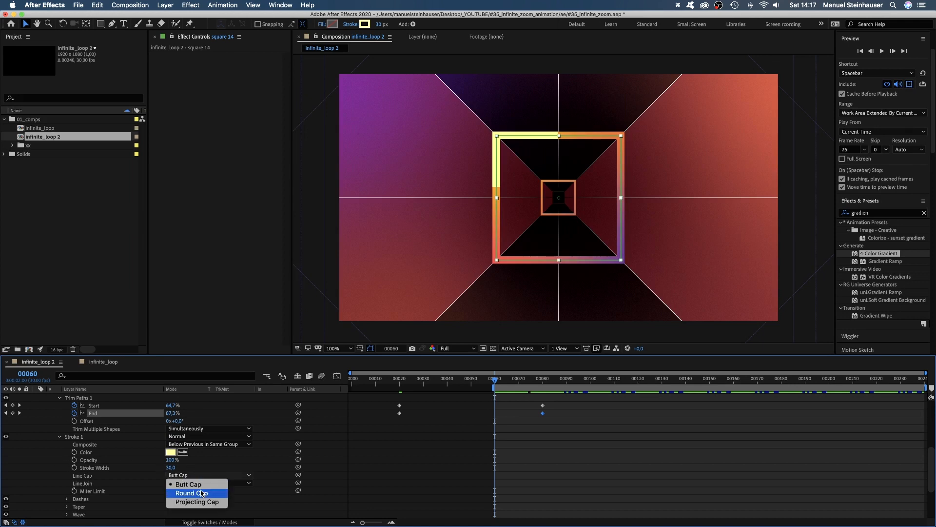
click(202, 494)
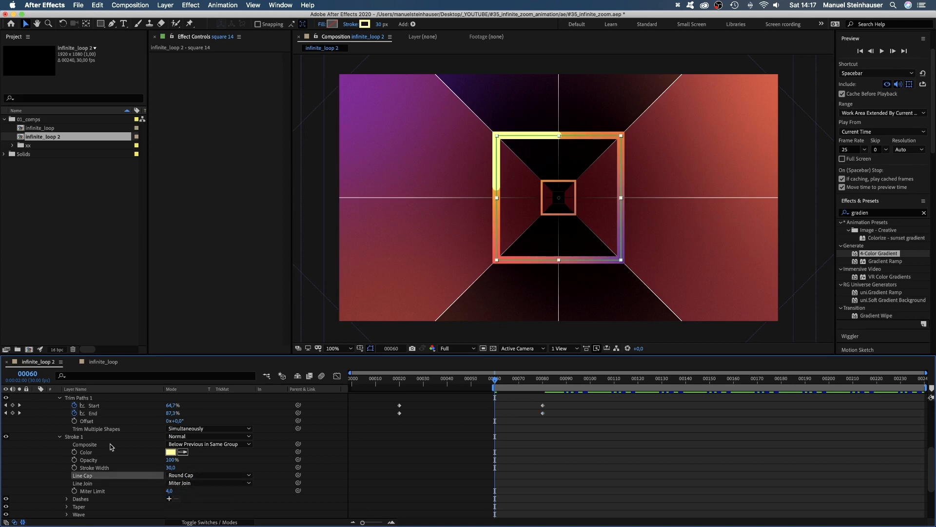
click(60, 437)
scroll(847, 442, up, 5)
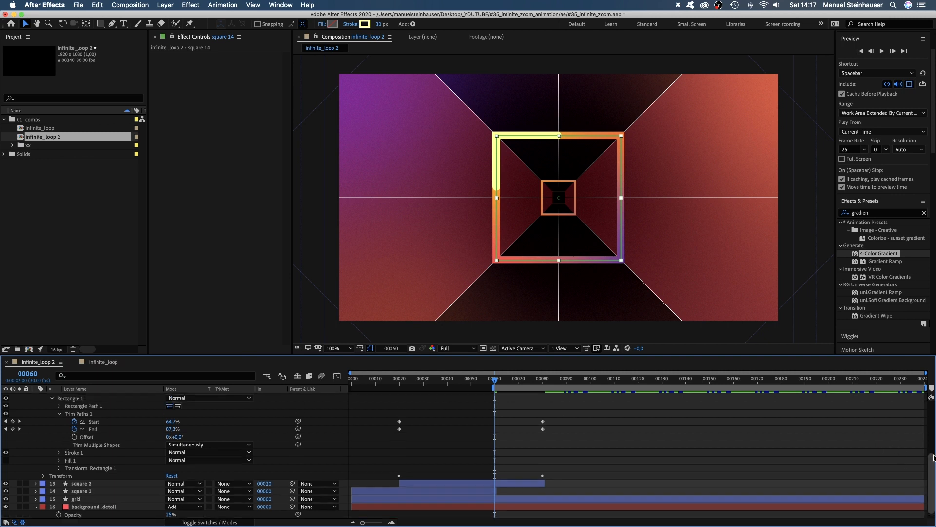
- Duplicate square 14, place the copy directly above square 3 and shift it to start at frame 40
click(45, 442)
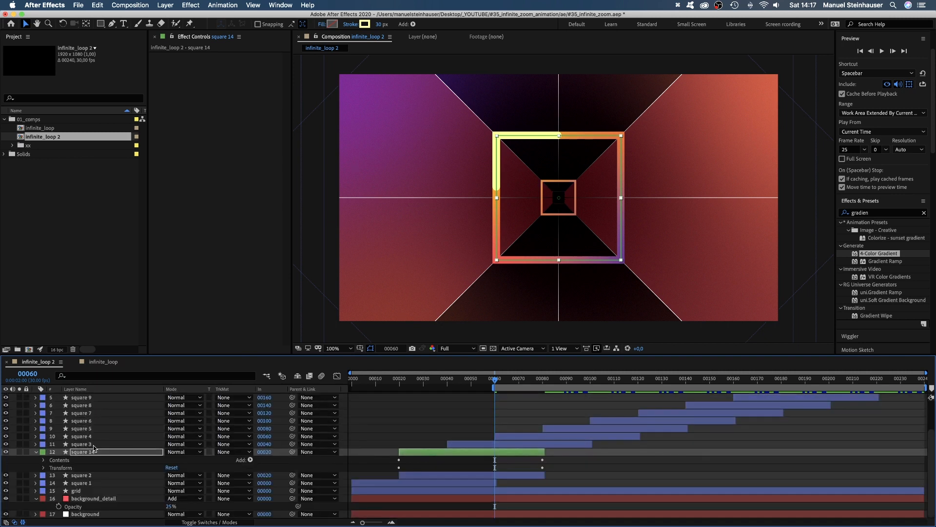
click(83, 452)
key(super+d)
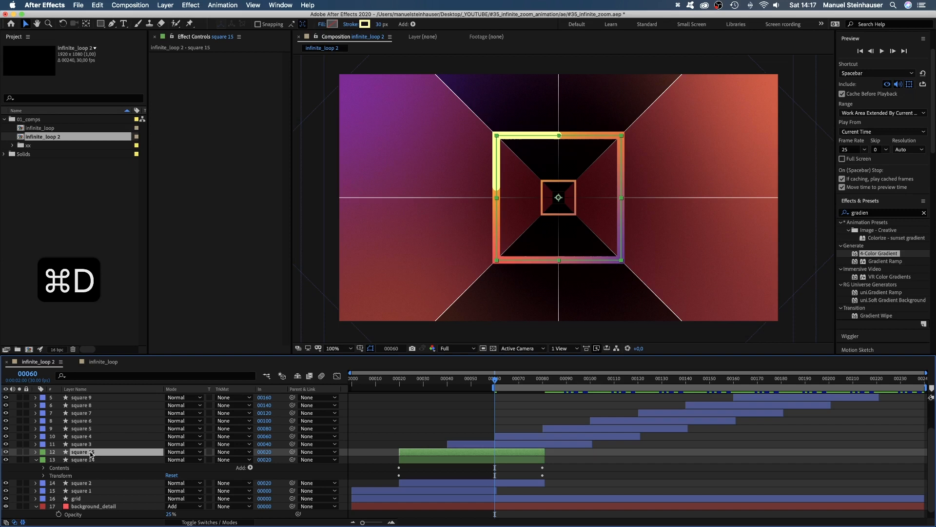
drag(90, 454, 90, 441)
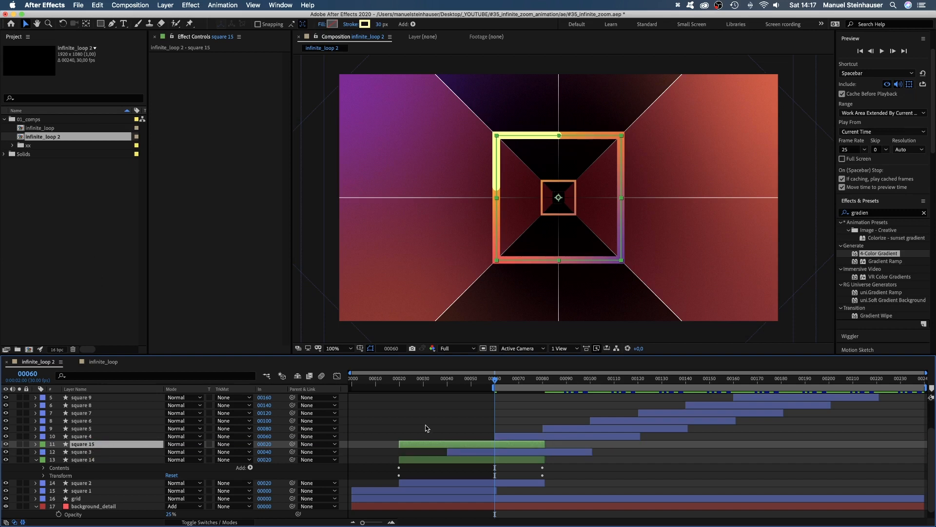
drag(414, 447, 462, 448)
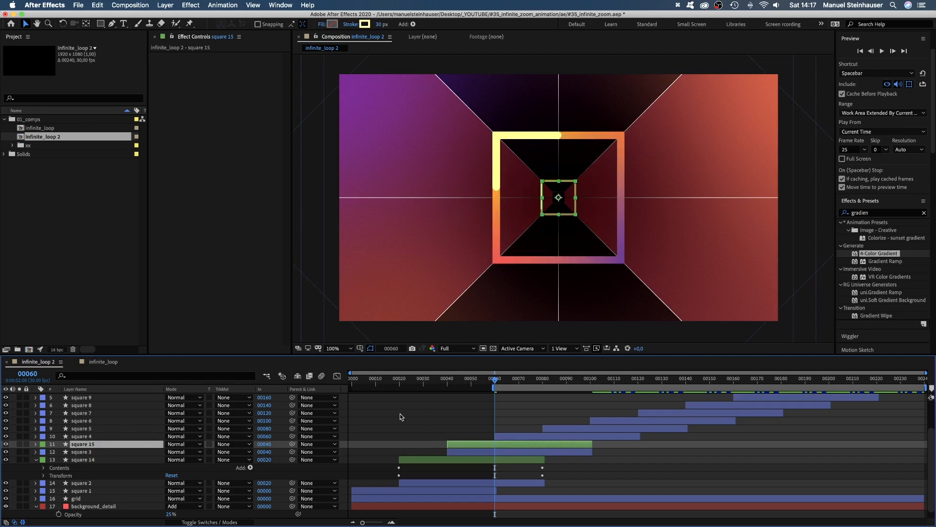
- Reveal square 15's keyframes at its in point and set its stroke colour to magenta FF00FF
key(u)
key(i)
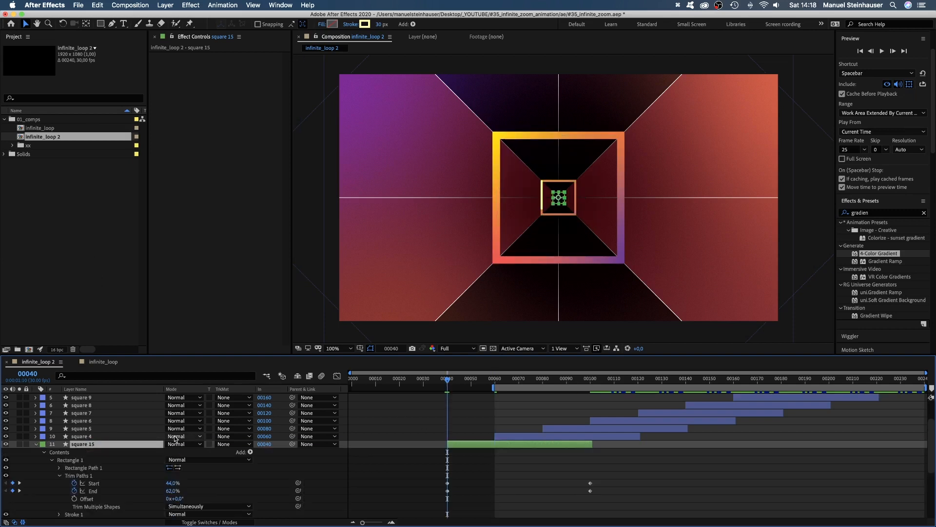
click(365, 25)
text(FF00FF)
key(Return)
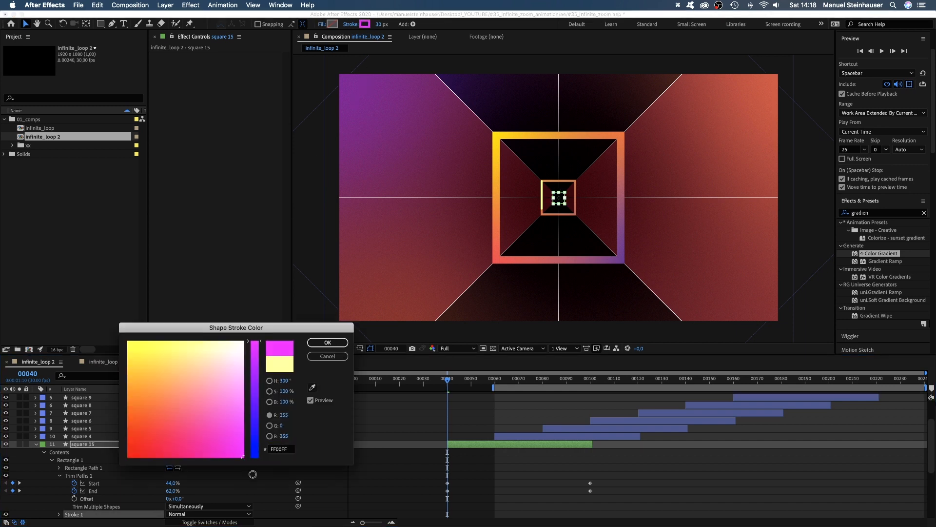
click(327, 356)
- At frame 40, set square 15's Trim Paths Start to 23% and End to 48%
click(172, 483)
text(23)
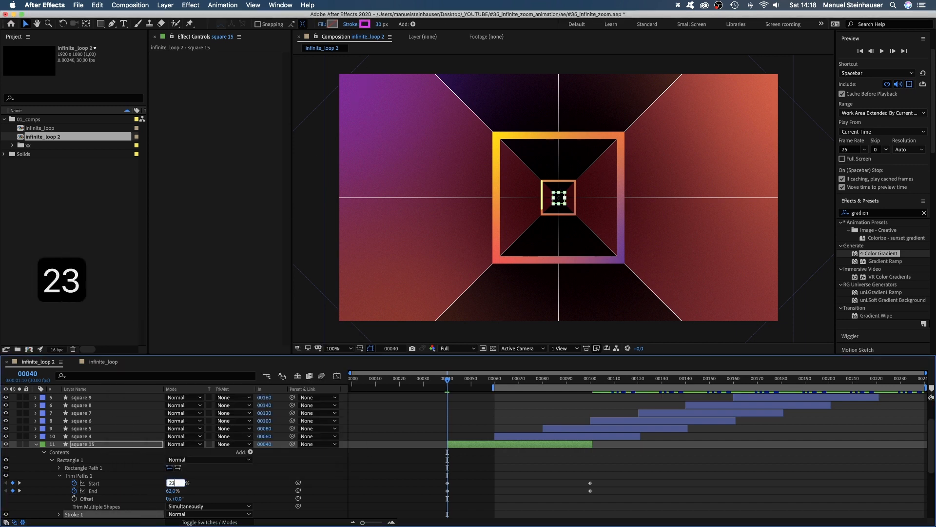
key(Tab)
text(48)
key(Return)
- At the next keyframe, frame 100, set square 15's Trim Paths Start to 65% and End to 70%
click(19, 483)
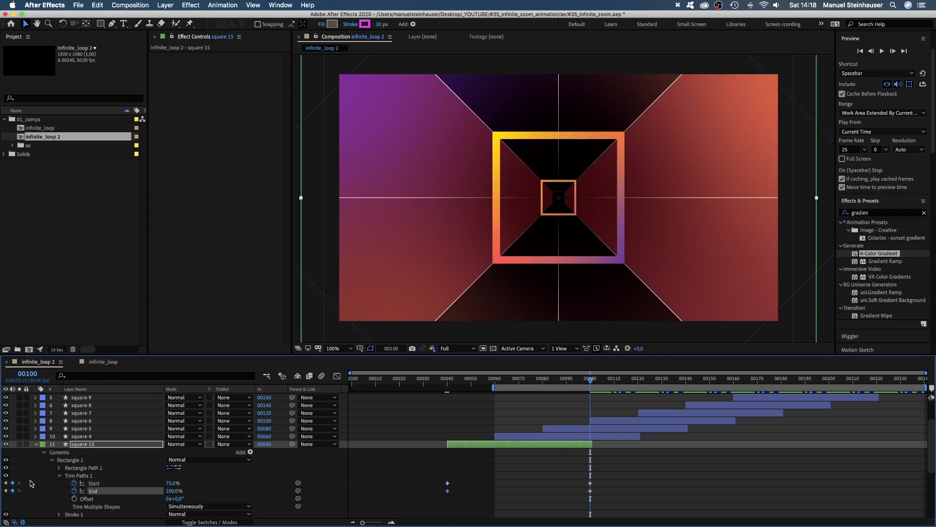
click(173, 483)
text(65)
key(Tab)
text(70)
key(Return)
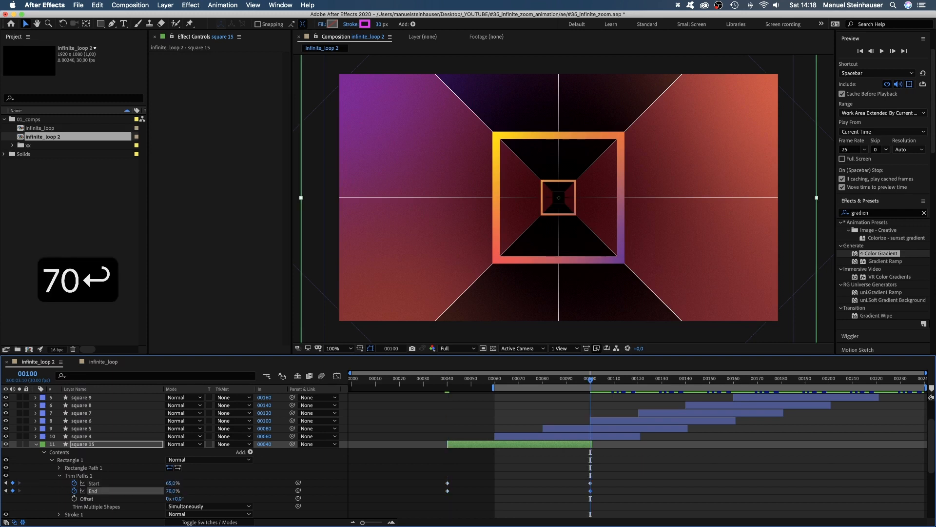
- At frame 81, change square 15's Trim Paths Offset to about -133° so the magenta segment sits on the square's lower right side
click(561, 385)
drag(560, 385, 545, 389)
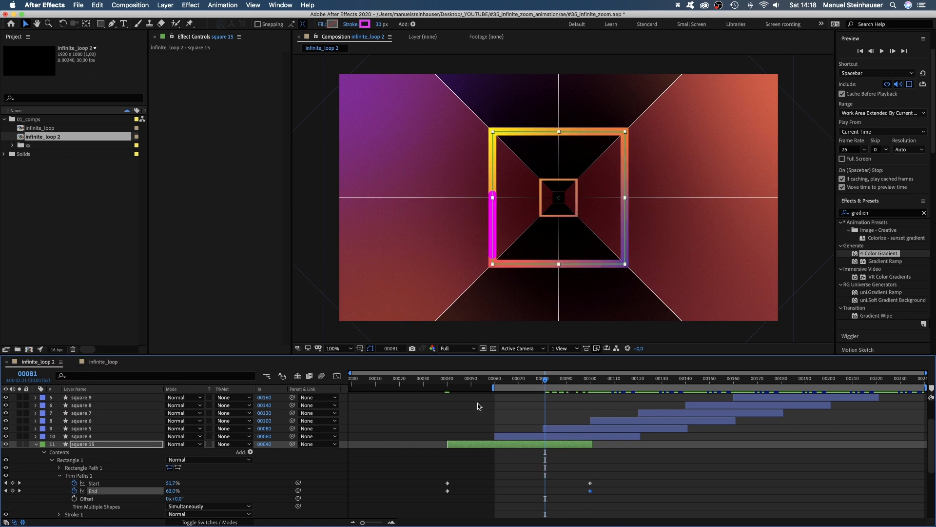
drag(181, 498, 51, 463)
- Duplicate square 15, place the copy directly above square 4 and shift it to start at frame 60
click(36, 444)
key(super+d)
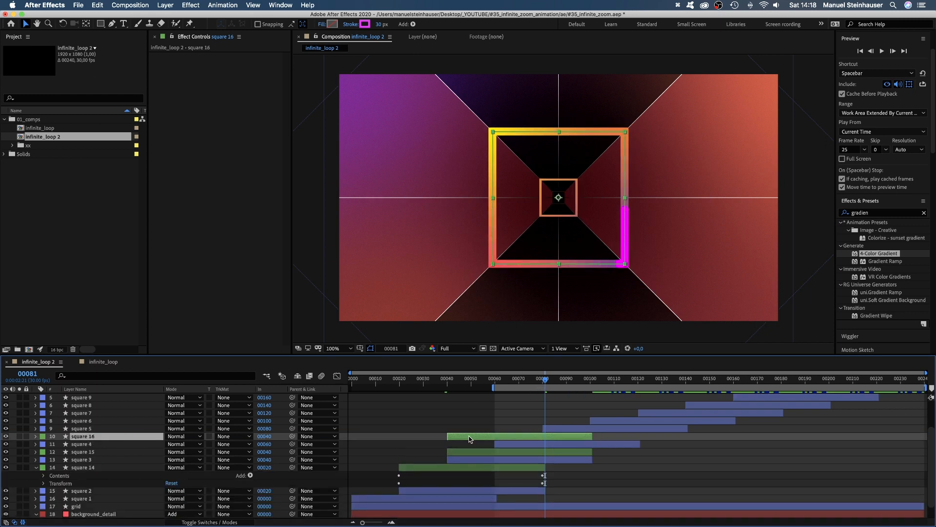
drag(470, 439, 518, 439)
- Set square 16's Trim Paths to Start 10%, End 11% at frame 60 and Start 15%, End 18% at frame 120
click(36, 437)
click(60, 468)
click(173, 475)
text(10)
key(Tab)
text(11)
key(Return)
text(15)
key(Tab)
text(18)
- Change square 16's stroke colour to blue and its Trim Paths Offset to about -199°
click(365, 24)
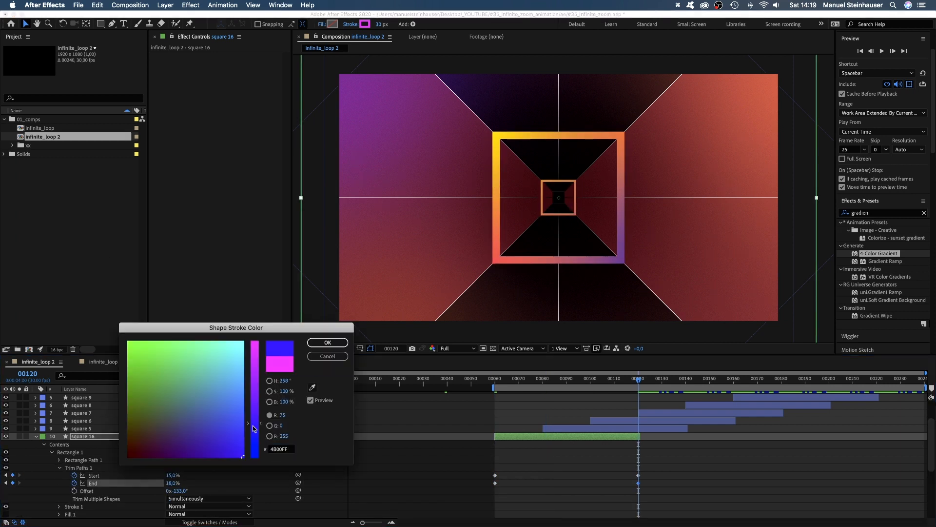
click(326, 343)
drag(562, 378, 619, 376)
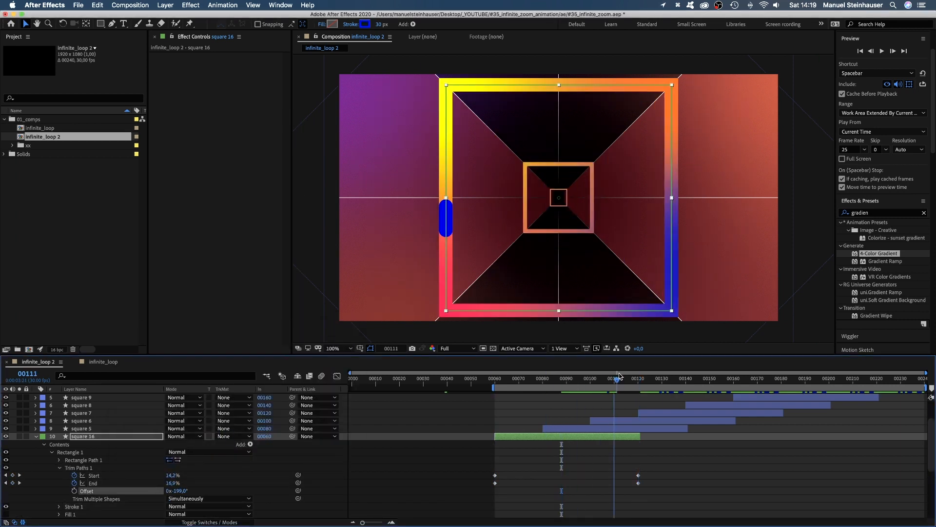
- Duplicate square 16, place the copy directly above square 5 and shift it to start at frame 80
key(super+d)
drag(84, 436, 104, 432)
drag(566, 428, 613, 428)
- Set square 17's Trim Paths Start to 48% and End to 63% at frame 80, and recolour its stroke red
click(36, 428)
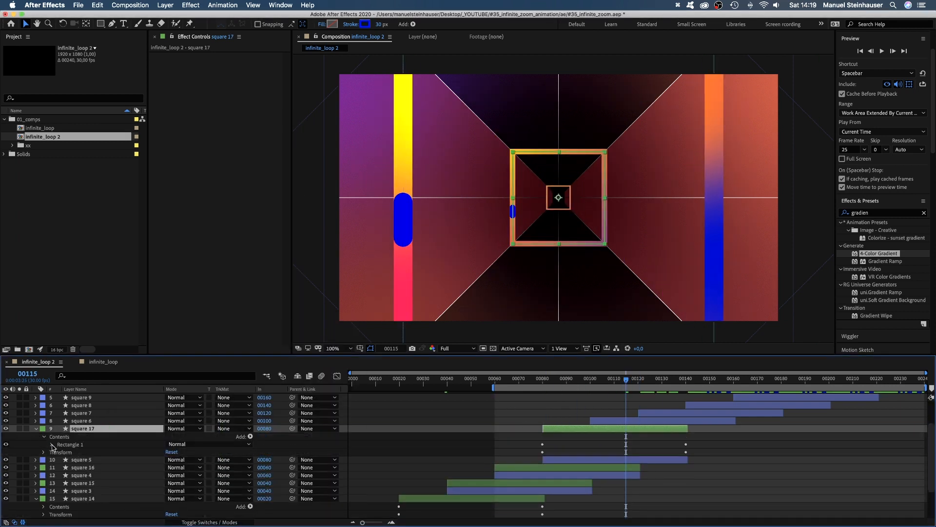
click(173, 467)
text(48)
key(Tab)
text(63)
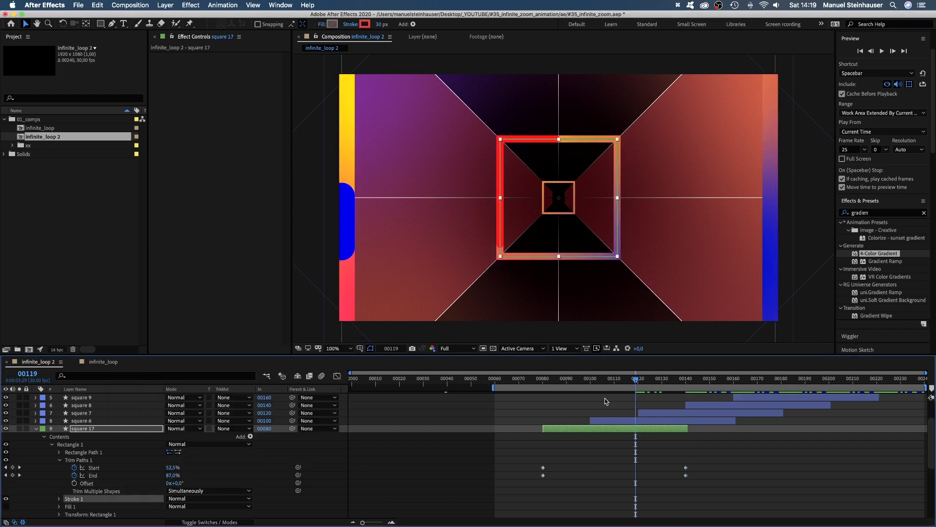
- Duplicate square 17 for square 6, starting at frame 100, and set the copy's first Trim Paths keyframes to Start 75%, End 76%
key(super+d)
drag(82, 429, 91, 422)
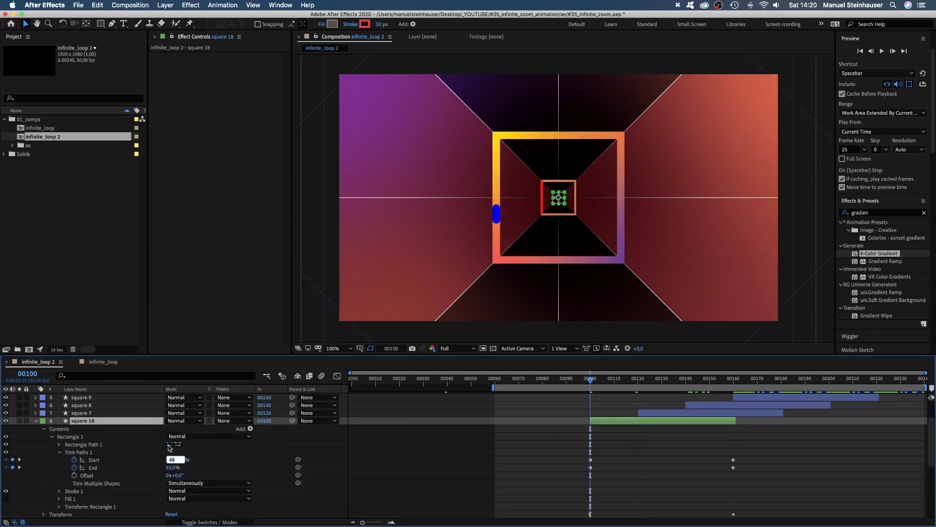
text(75)
key(Tab)
text(76)
key(Return)
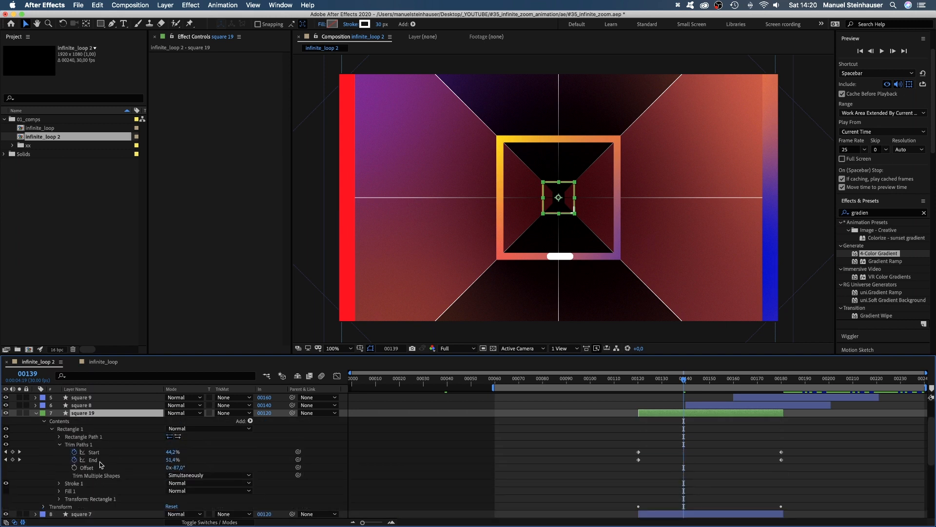
- Change square 19's first Trim Paths Start and End keyframe values at frame 120, with End at 79%, and recolour its stroke blue
click(172, 452)
text(785)
key(Tab)
click(727, 379)
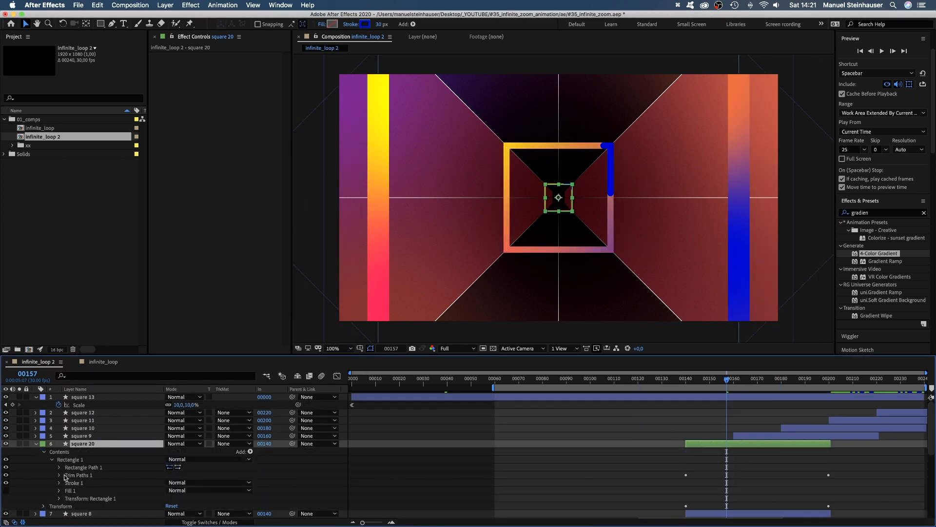
- At frame 140, set square 20's Trim Paths Start to 25% and enter a new End value
text(25)
key(Tab)
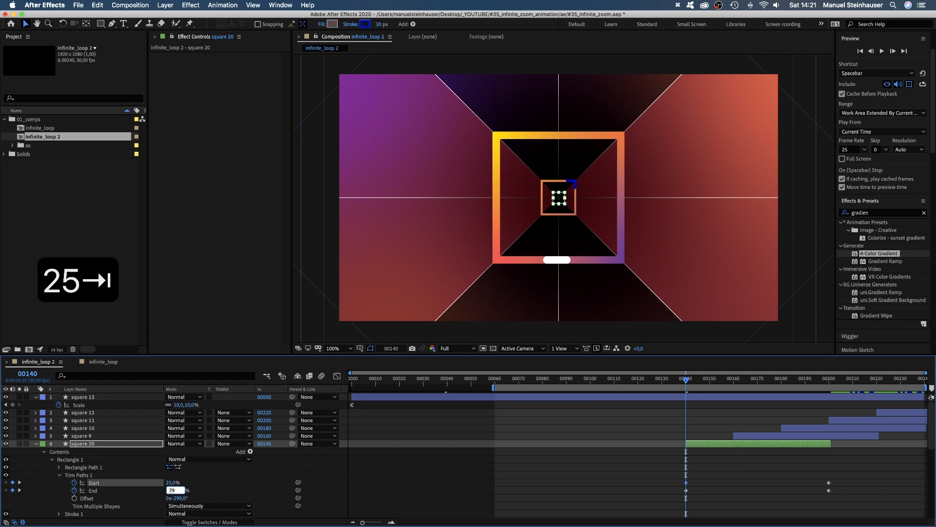
text(4)
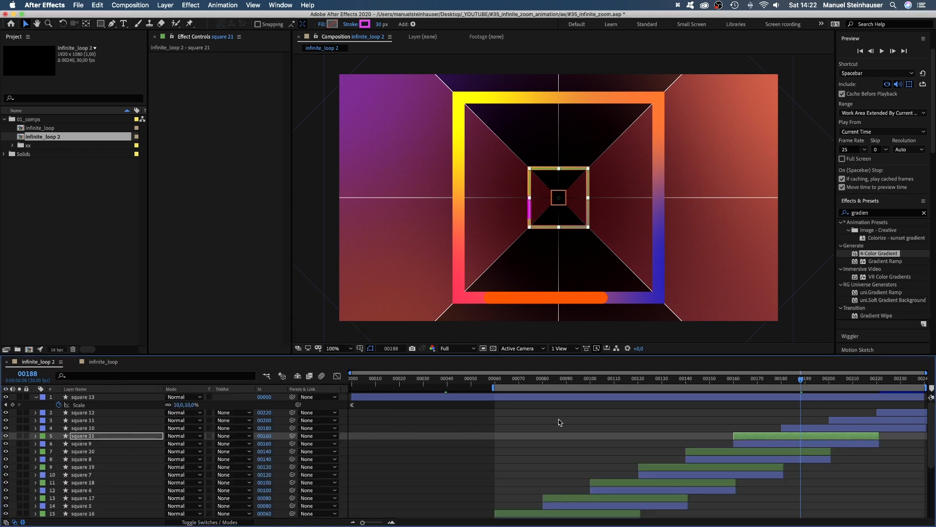
- Duplicate square 21 for square 10, starting at frame 180, and give the copy a new Trim Paths Start value and a white stroke
drag(748, 430, 796, 430)
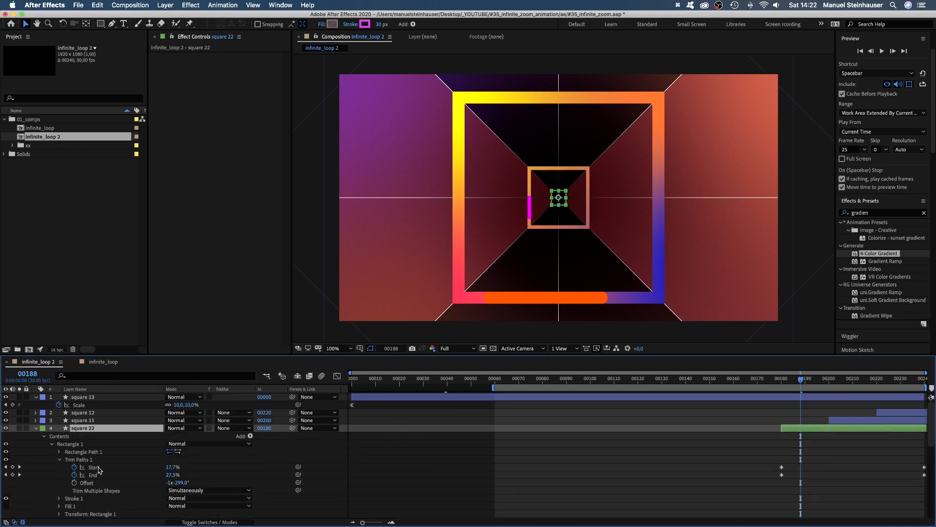
click(171, 467)
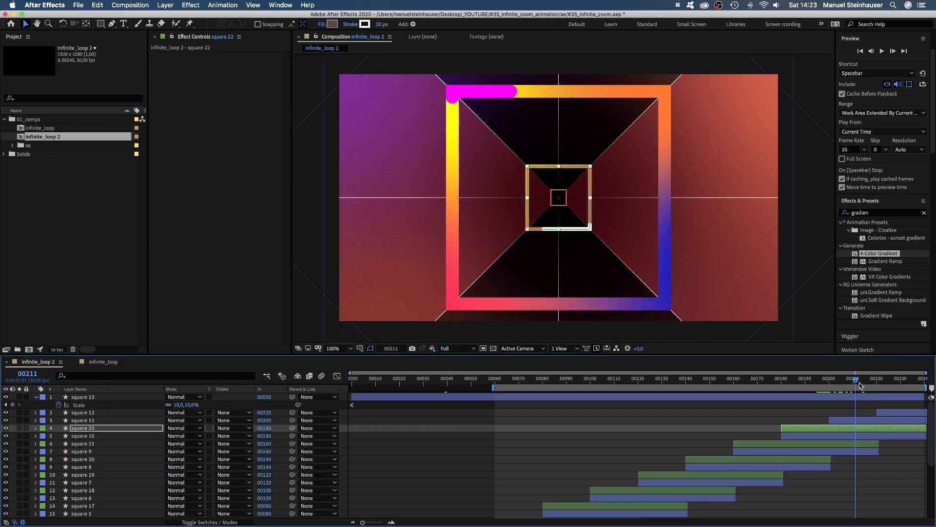
drag(863, 386, 901, 385)
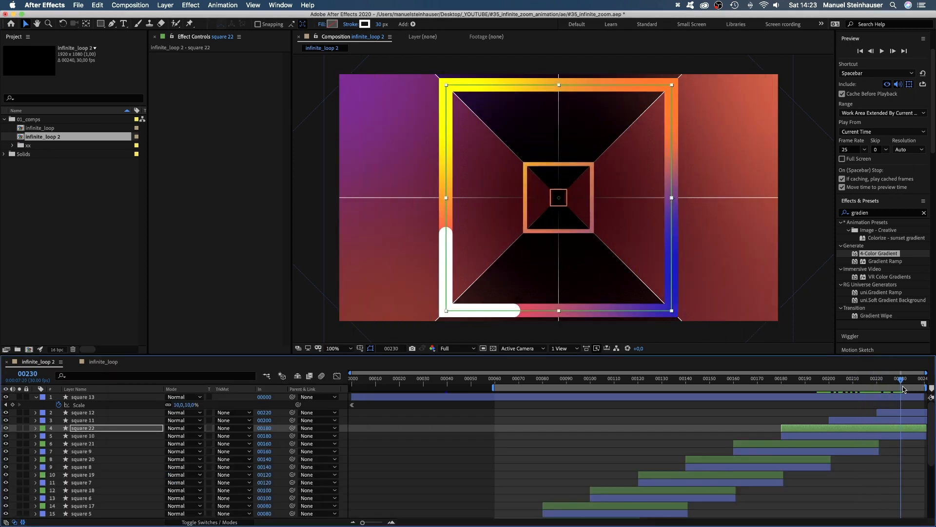
- Duplicate square 14, place the copy directly above square 11, and shift it to start at frame 200
scroll(934, 431, down, 1)
scroll(933, 432, down, 5)
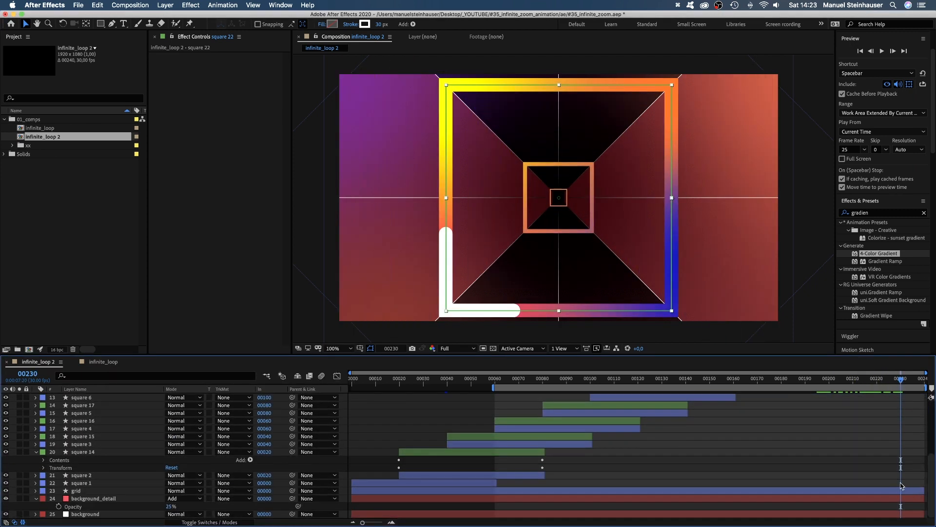
click(36, 452)
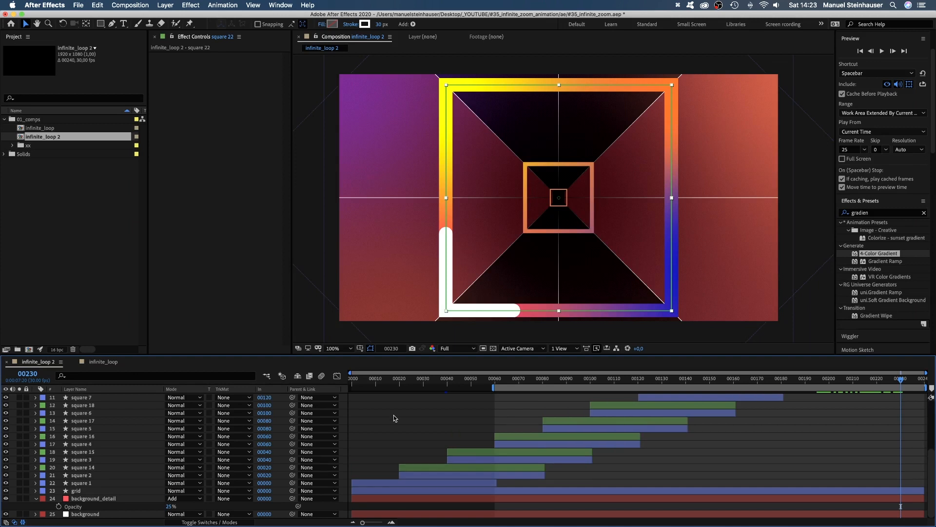
drag(423, 382, 426, 406)
click(75, 468)
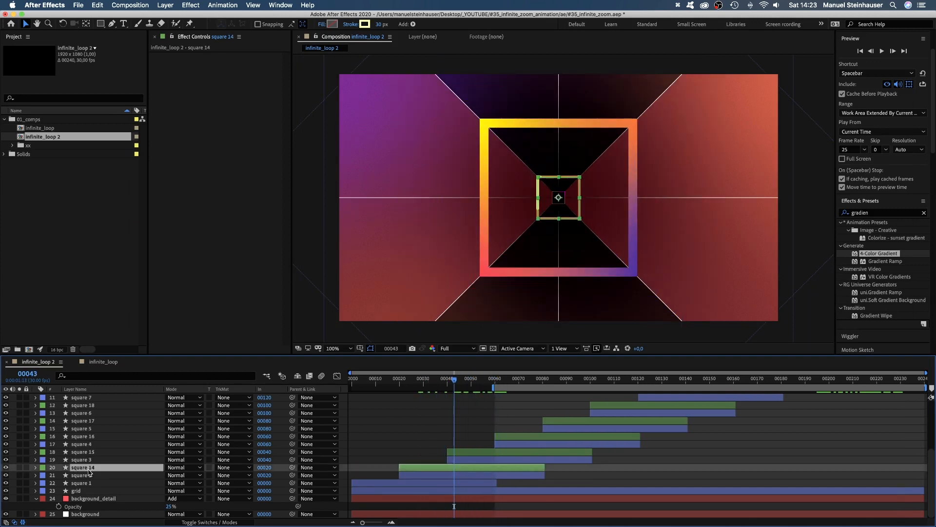
key(super+d)
drag(96, 470, 841, 419)
drag(424, 425, 833, 431)
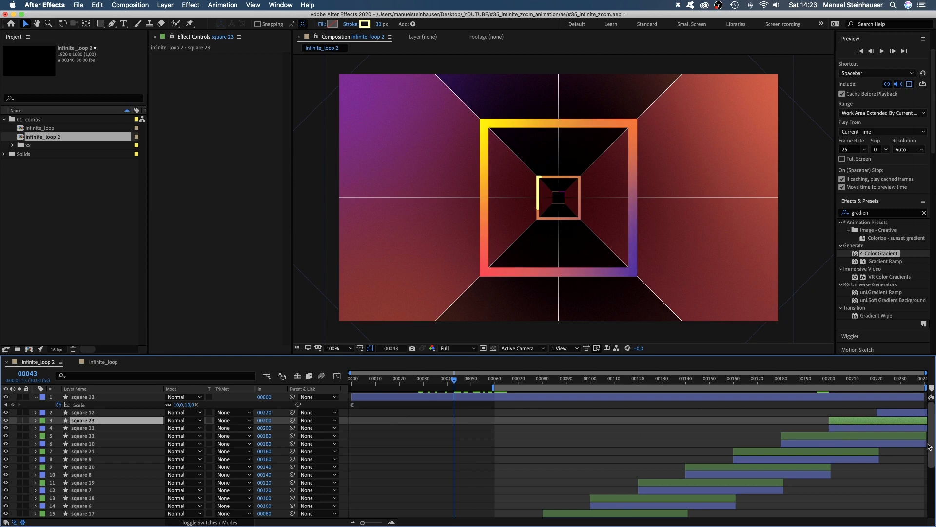
- Duplicate square 15, place the copy above square 12 starting at frame 220, and preview the animation from frame 60
scroll(902, 463, down, 5)
click(465, 452)
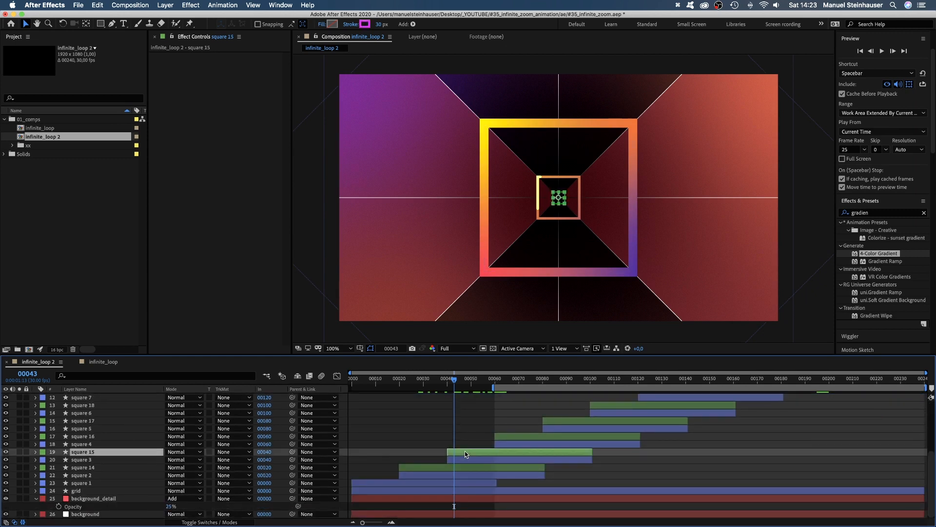
key(super+d)
drag(97, 452, 872, 410)
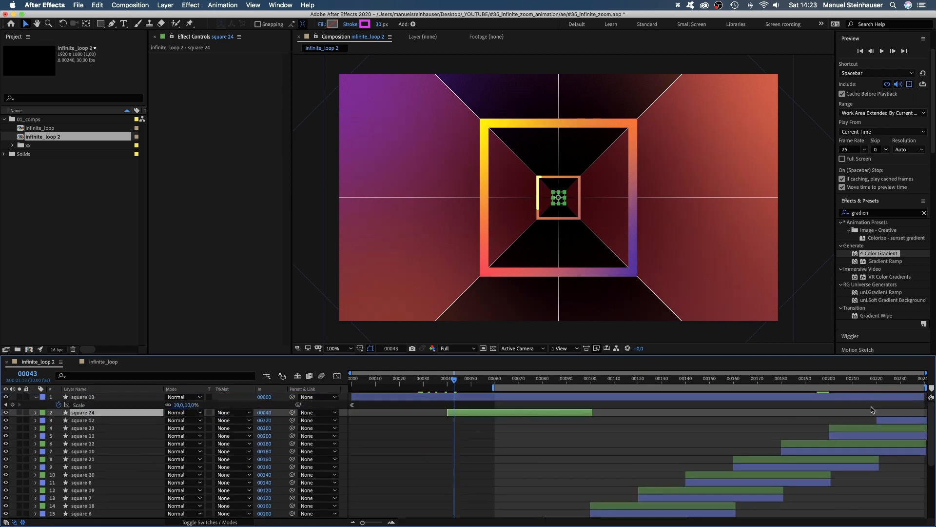
drag(452, 413, 876, 418)
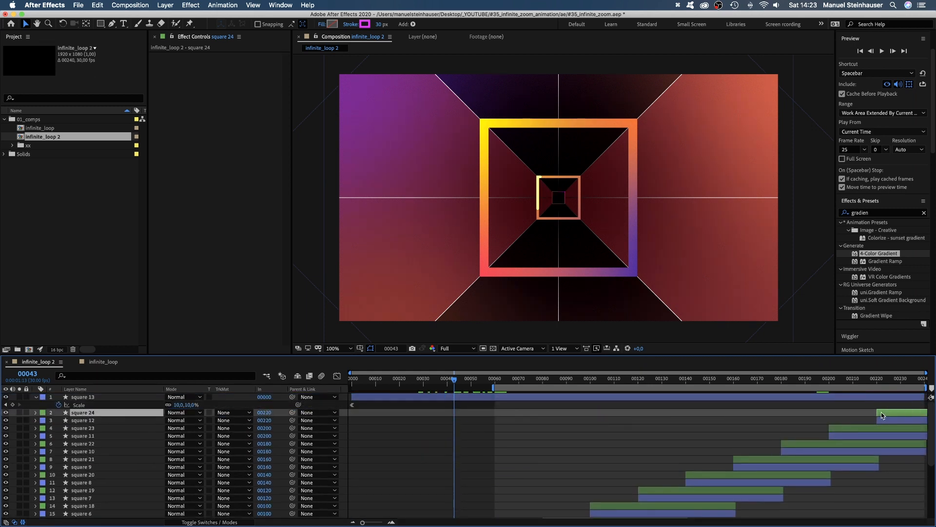
click(495, 381)
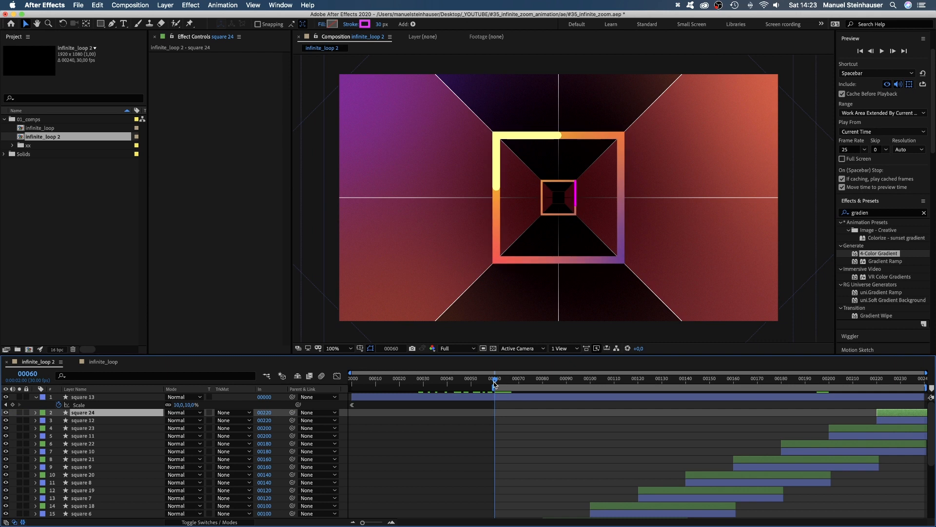
key(KP_0)
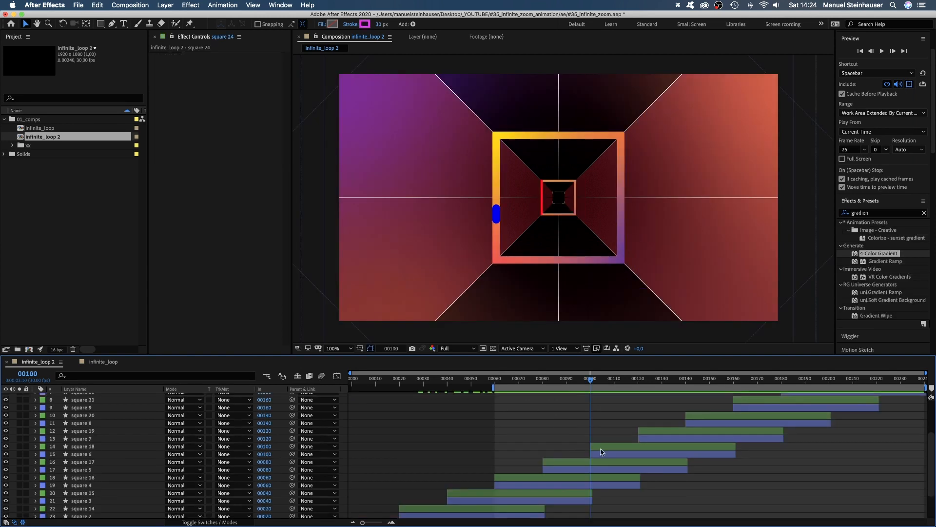
- Duplicate squares 6 and 7, stack both copies together above square 19, and give them an orange label
click(604, 453)
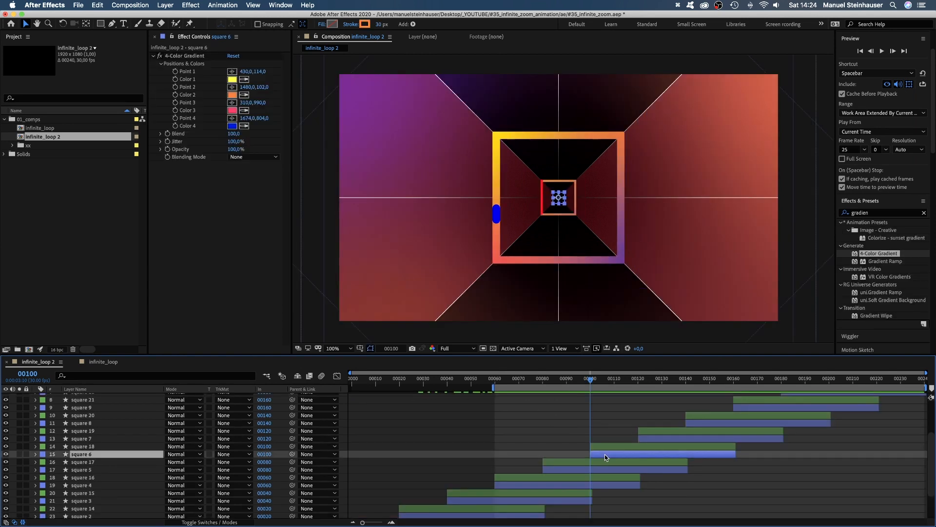
shift+click(657, 438)
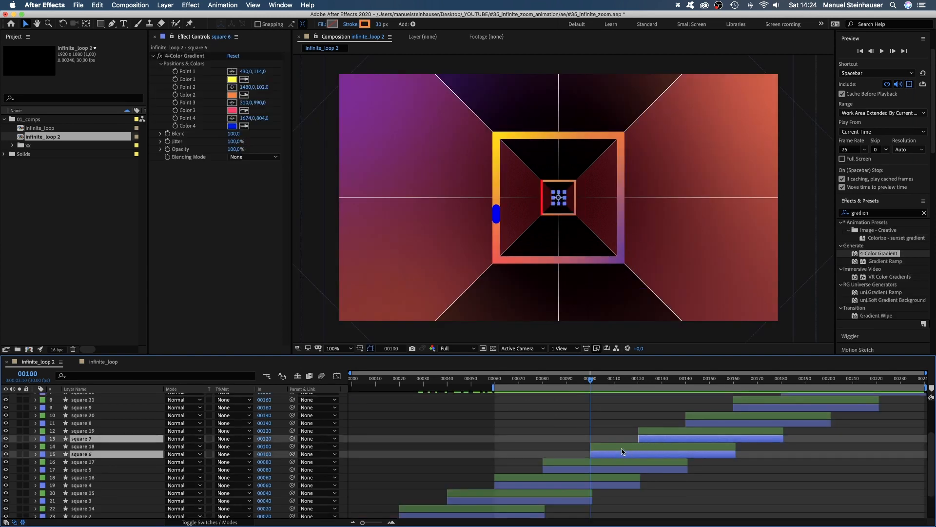
key(super+d)
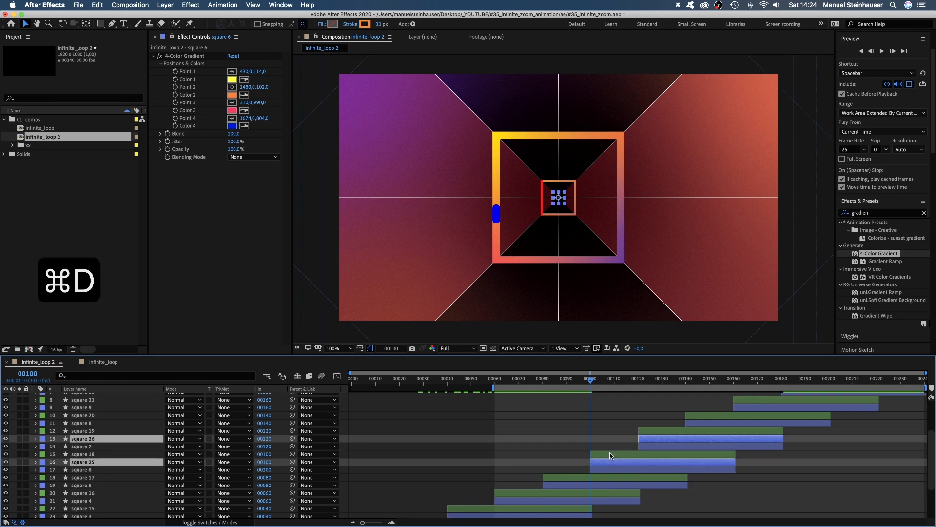
drag(96, 467, 82, 431)
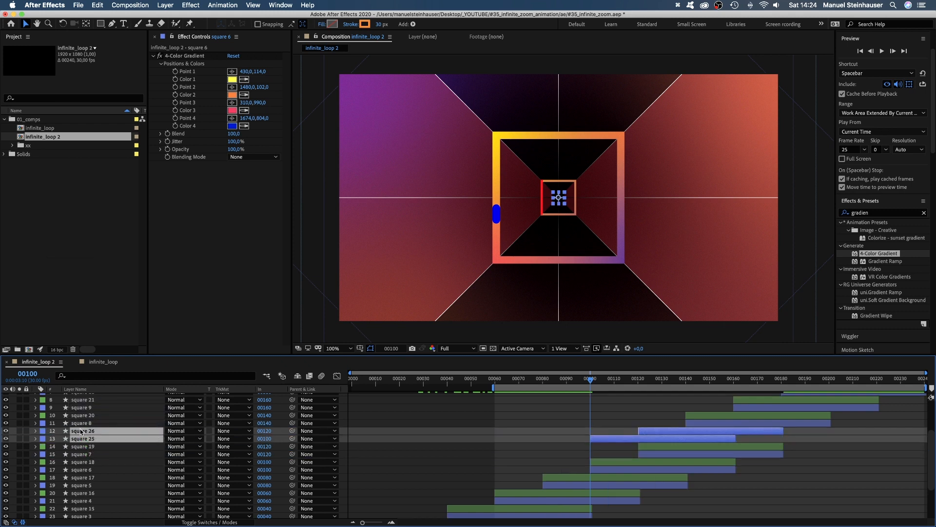
click(42, 431)
click(59, 441)
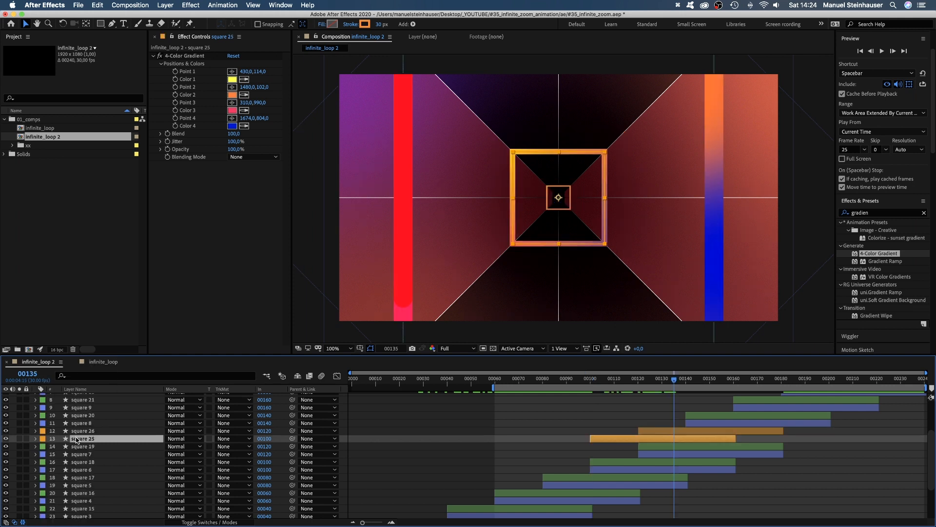
- Rename the orange layer starting at frame 100 to space_beginning and the one starting at frame 120 to space_end
key(Return)
text(space_beginning)
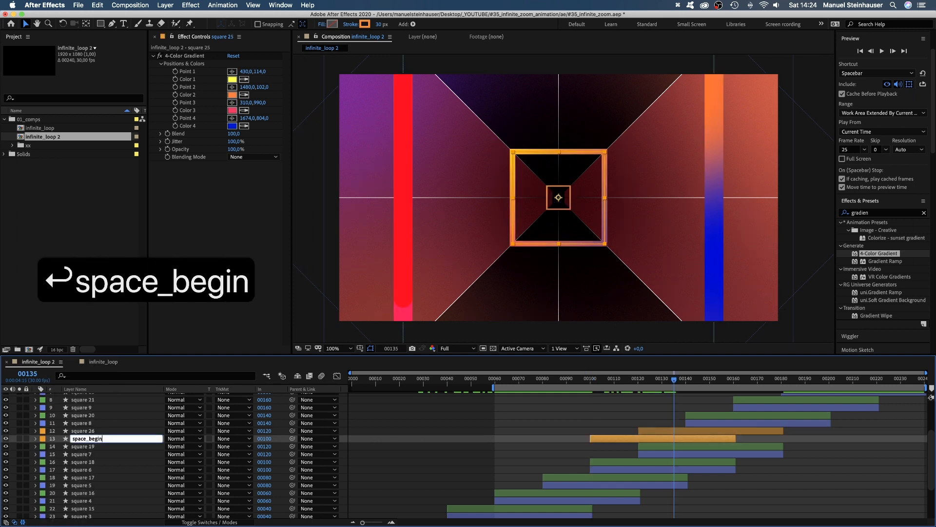
key(Return)
click(85, 431)
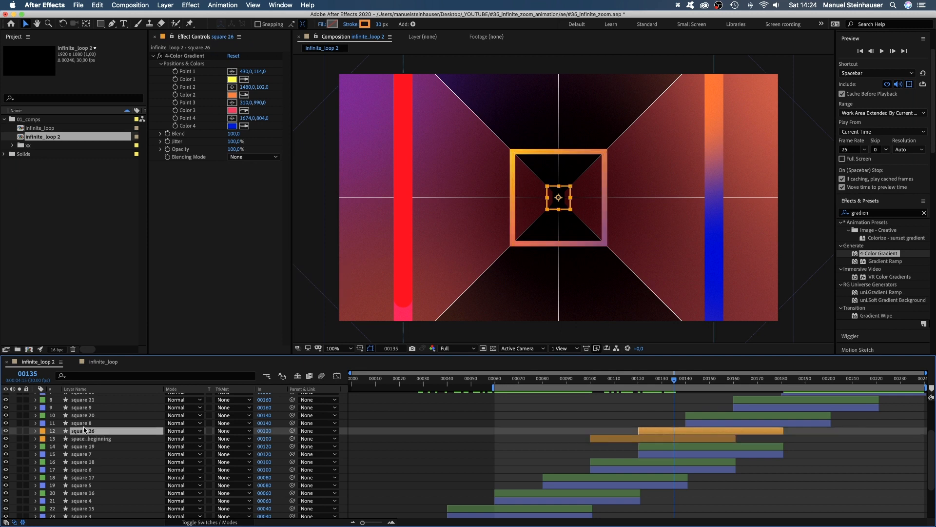
key(Return)
text(space_end)
key(Return)
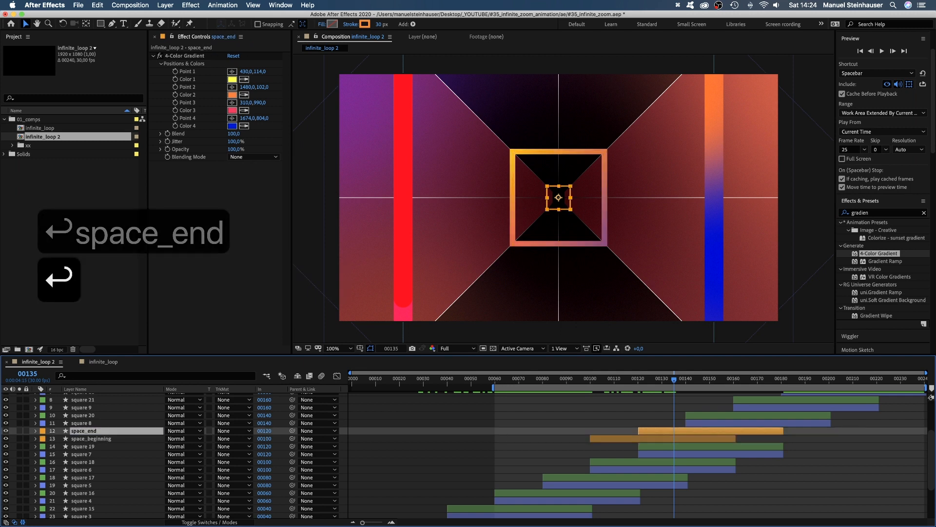
- Set the fill of both space_end and space_beginning to white (ffffff)
click(332, 24)
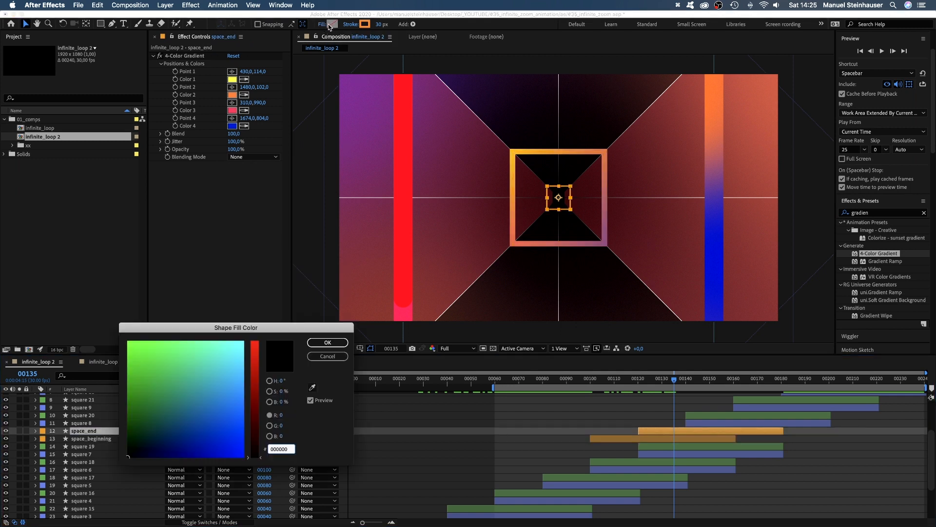
text(ffffff)
key(Return)
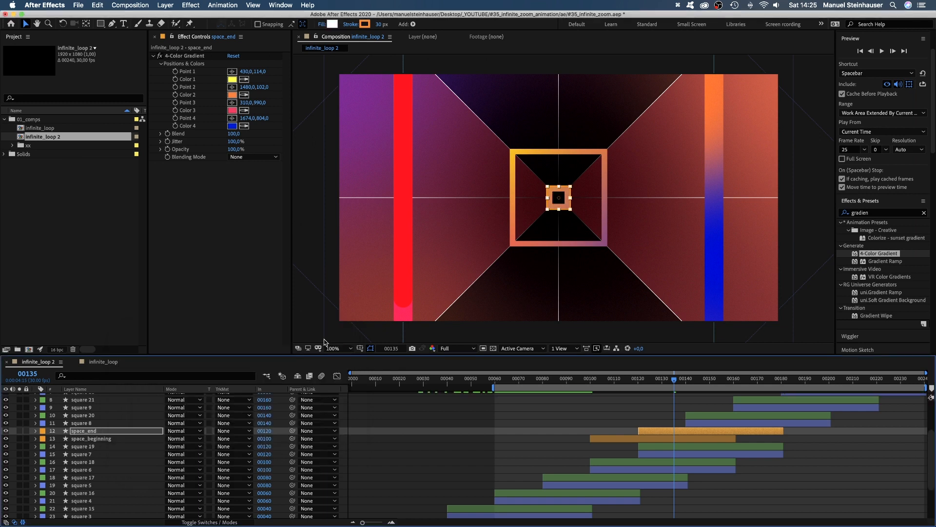
click(102, 440)
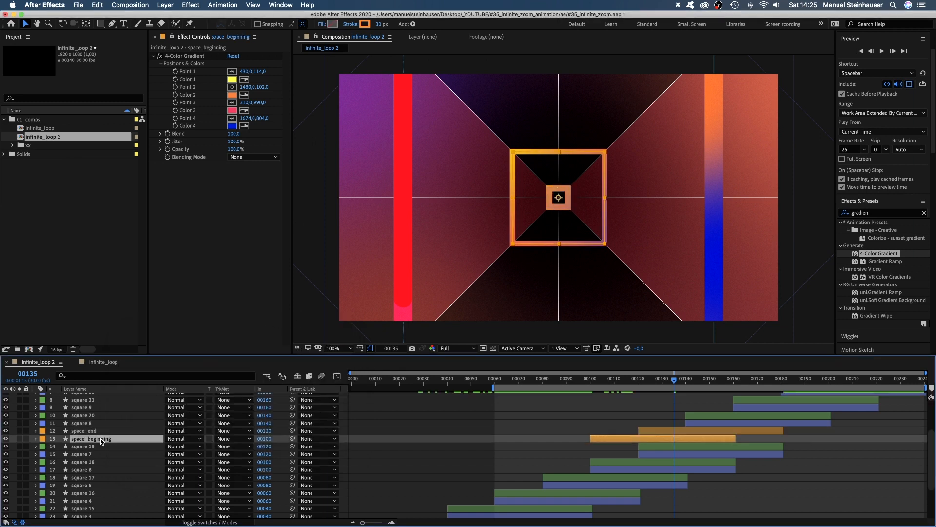
click(332, 24)
click(325, 343)
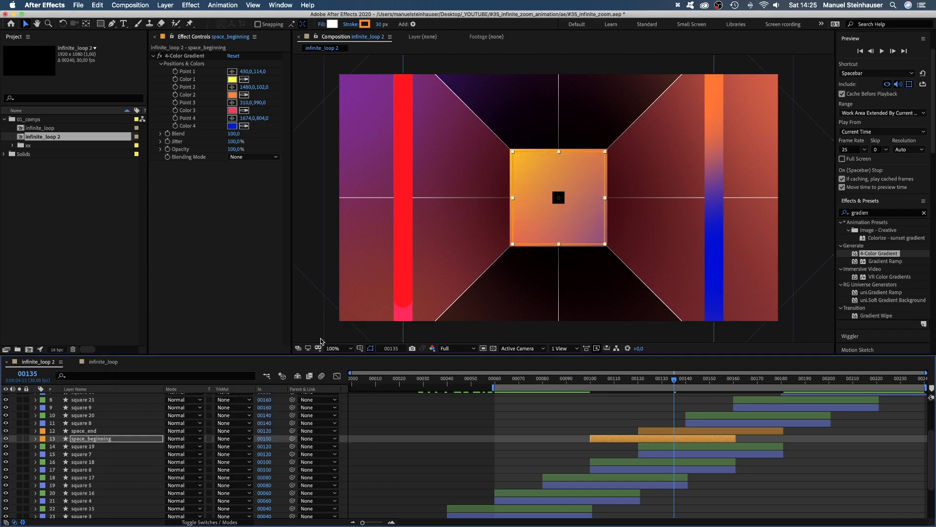
- Remove the 4-Color Gradient from space_end and use that layer as an Alpha Inverted Matte for space_beginning
click(111, 429)
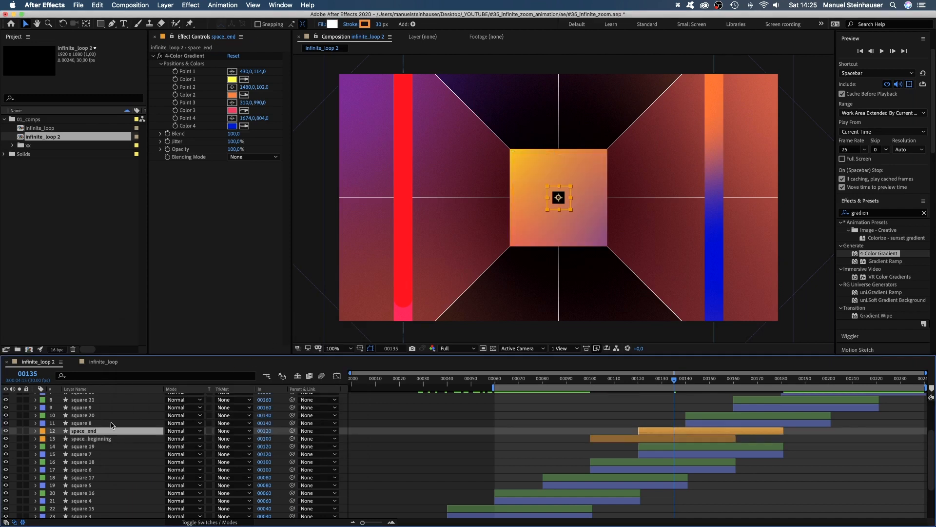
click(186, 56)
key(BackSpace)
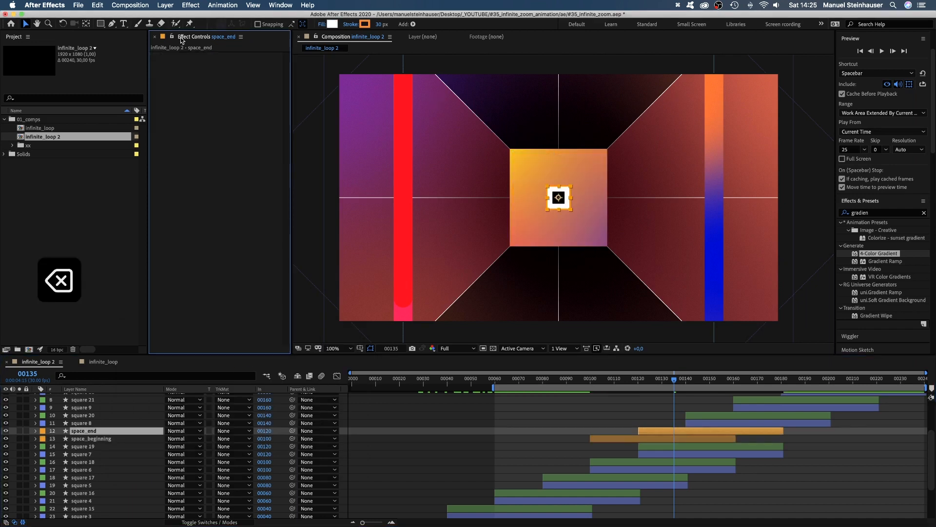
click(85, 432)
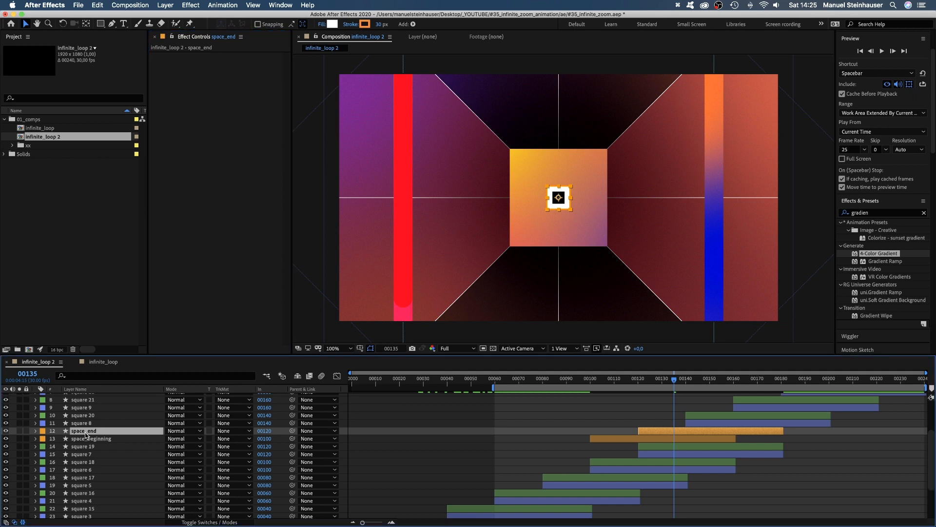
click(225, 439)
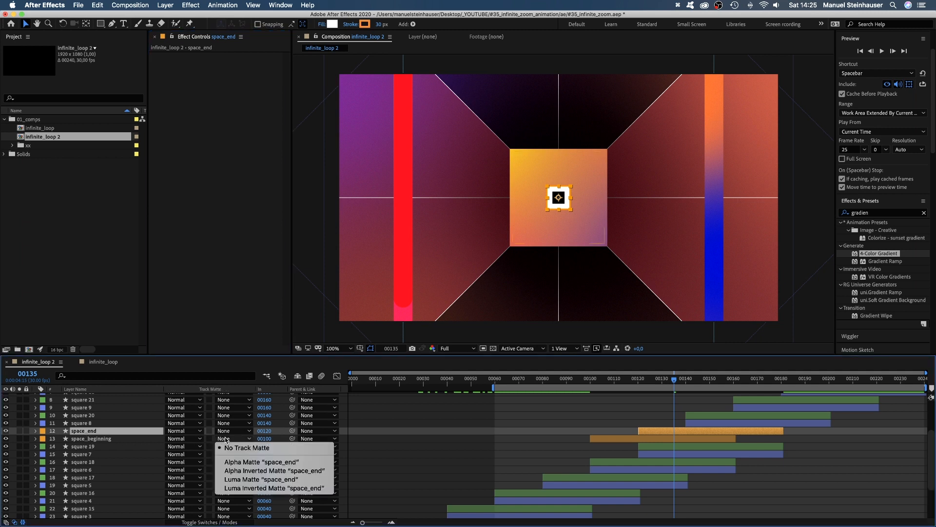
click(229, 470)
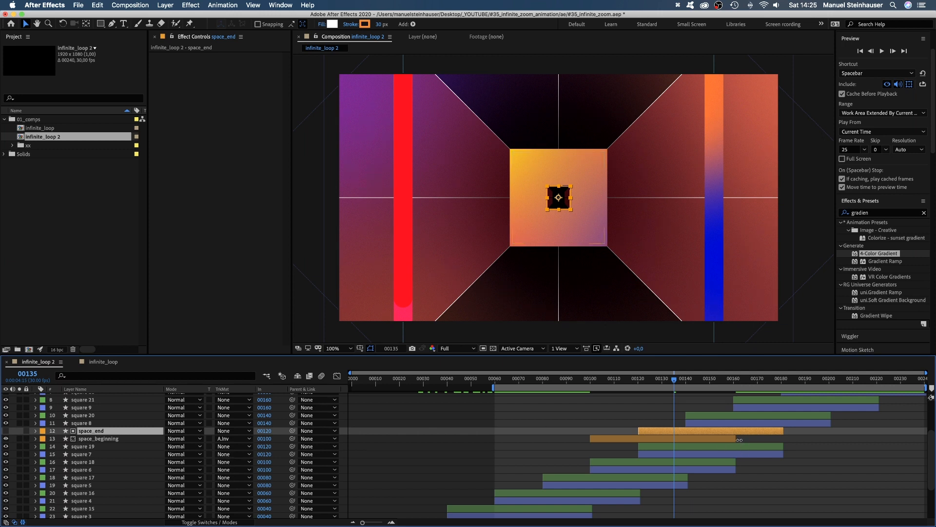
- Extend space_beginning to end together with space_end, and move both layers directly below square 6
drag(734, 440, 783, 445)
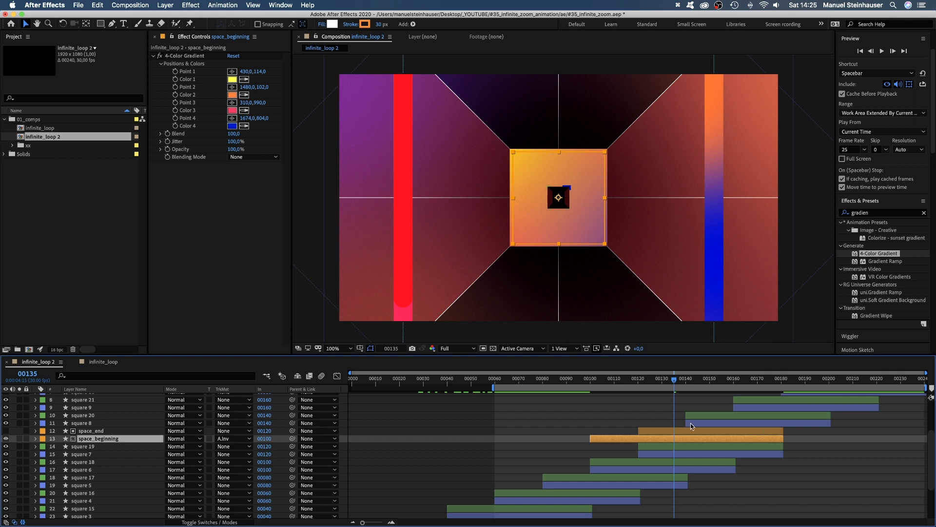
shift+click(90, 432)
drag(97, 442, 94, 461)
- Change Color 1 and Color 2 of space_beginning's 4-Color Gradient to white
click(93, 469)
click(182, 58)
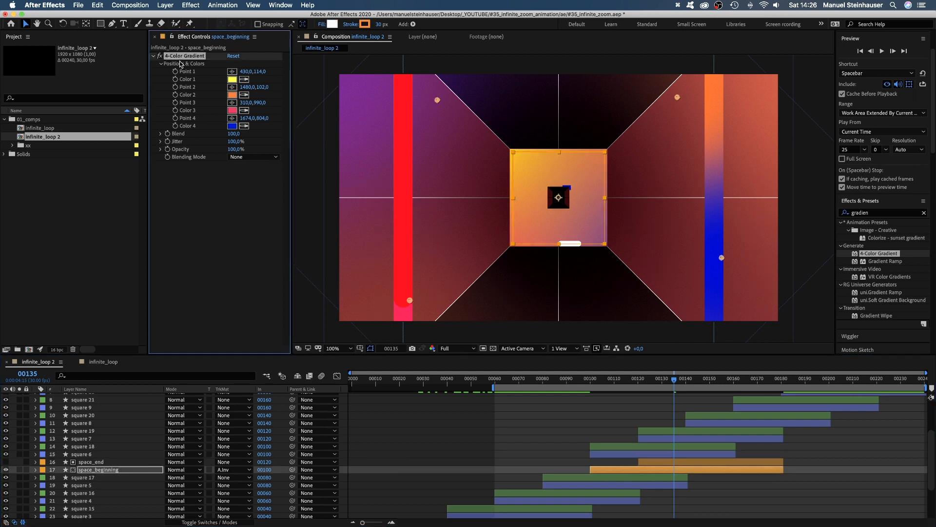
click(232, 80)
drag(226, 361, 232, 342)
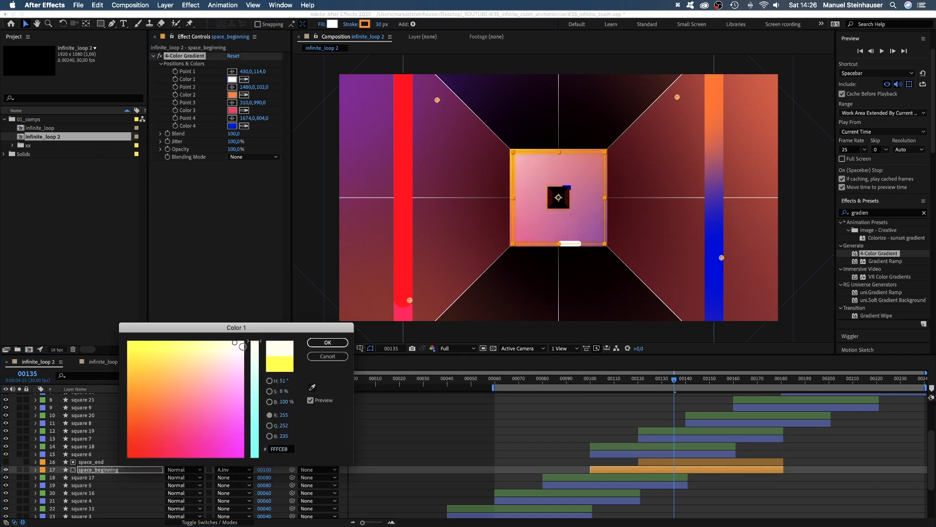
click(327, 343)
click(232, 94)
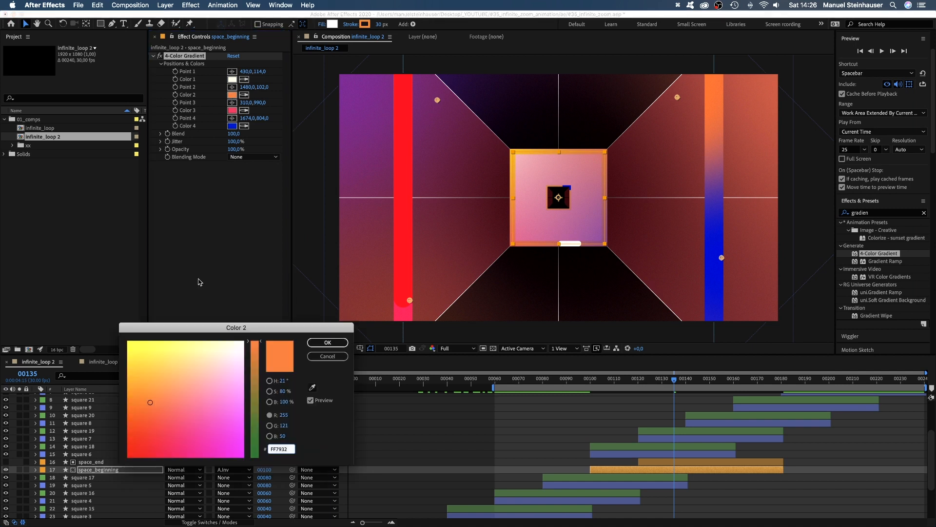
click(243, 342)
mouse_move(253, 342)
mouse_down()
mouse_move(255, 358)
mouse_move(244, 361)
mouse_move(251, 353)
mouse_up()
click(327, 342)
- Change Color 3 of space_beginning's 4-Color Gradient to white and Color 4 to light cyan
click(233, 111)
click(310, 344)
click(232, 126)
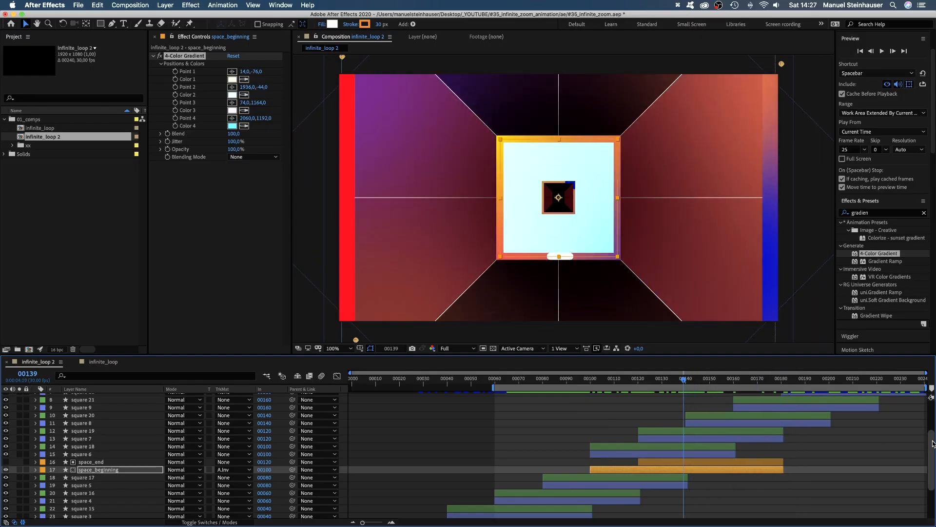
- Duplicate the grid layer and move the copy directly below square 6, above space_end
drag(933, 445, 933, 478)
click(76, 491)
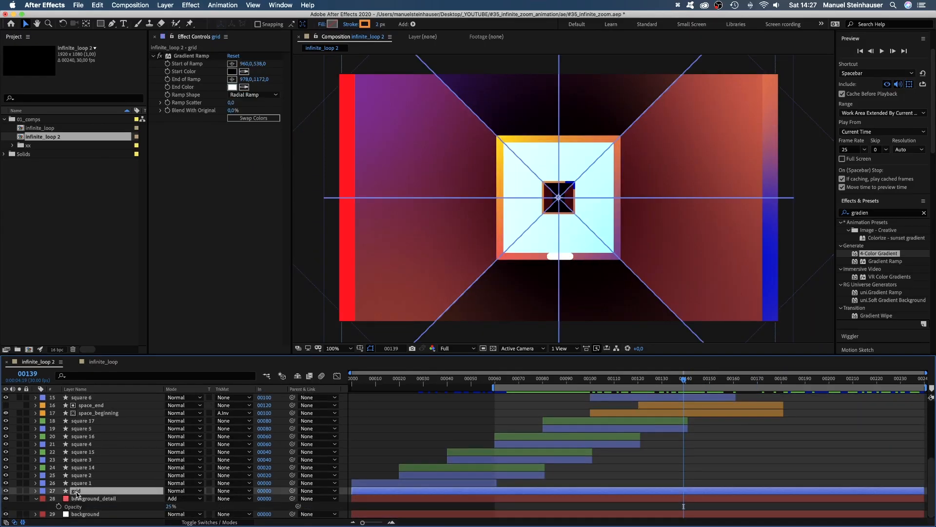
key(ctrl+d)
drag(76, 493, 128, 432)
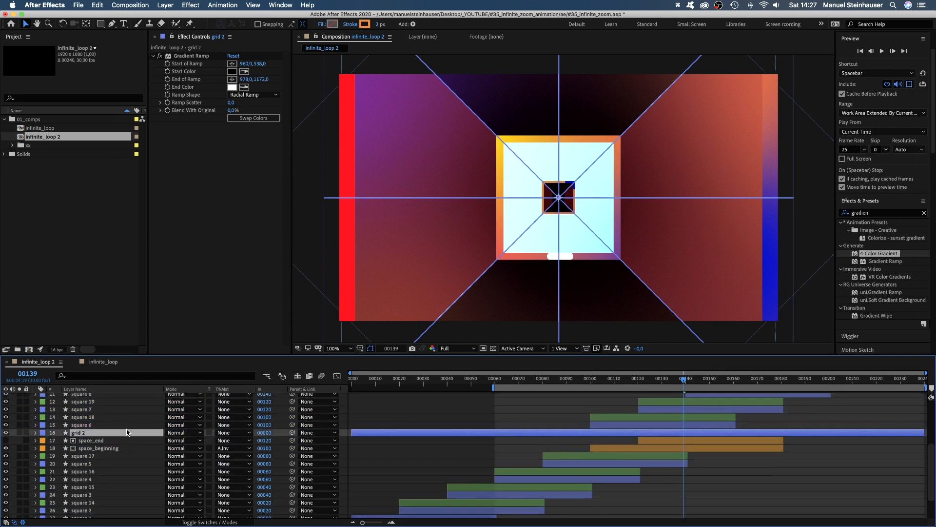
- Hide the mask and shape paths in the viewer and remove the Gradient Ramp effect from grid 2
click(371, 349)
click(201, 59)
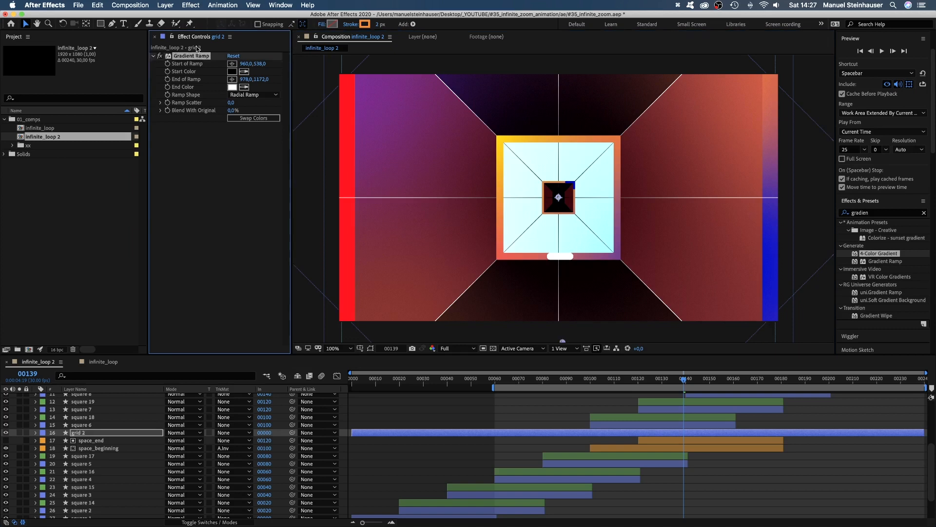
key(BackSpace)
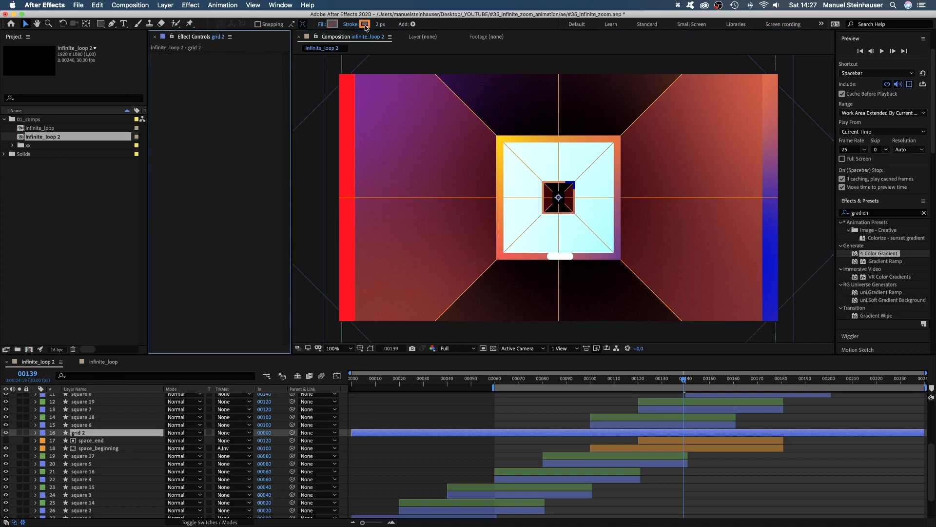
- Set the stroke colour of grid 2 to black (000000)
click(365, 24)
drag(176, 424, 119, 471)
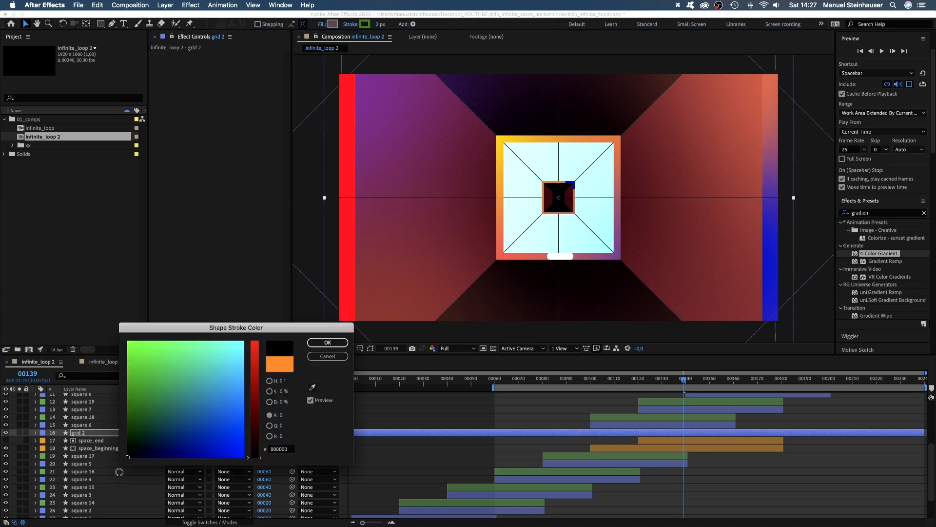
click(328, 342)
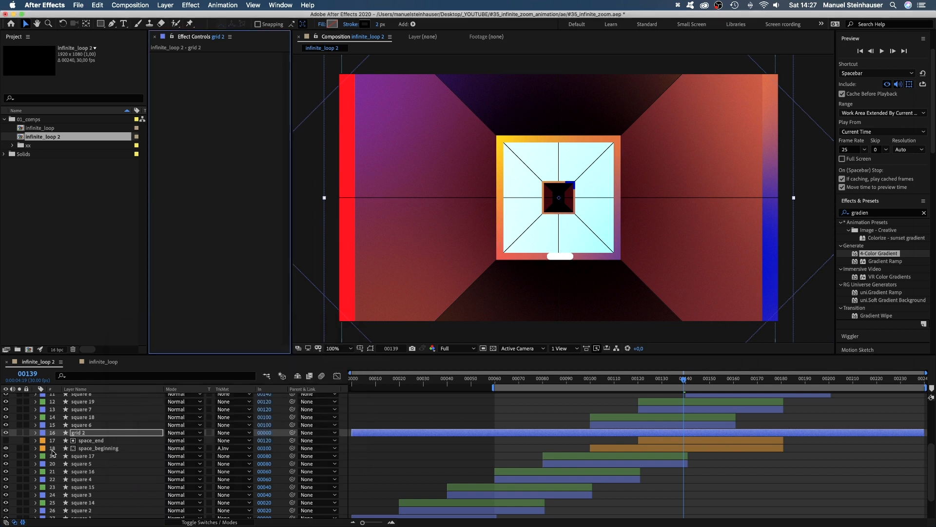
- Duplicate Polystar 2 in the contents of grid 2 and set the copy's transform rotation to 67,5°
click(36, 433)
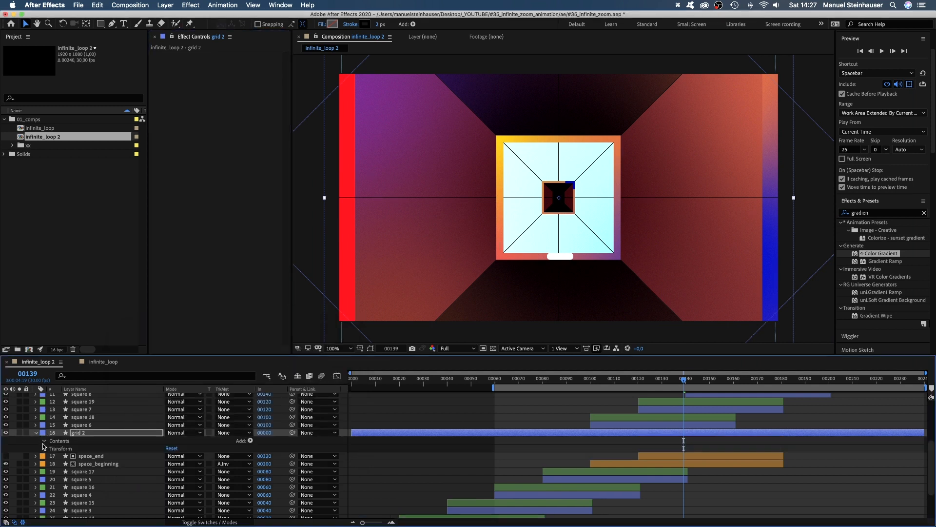
click(44, 441)
click(68, 449)
key(super+d)
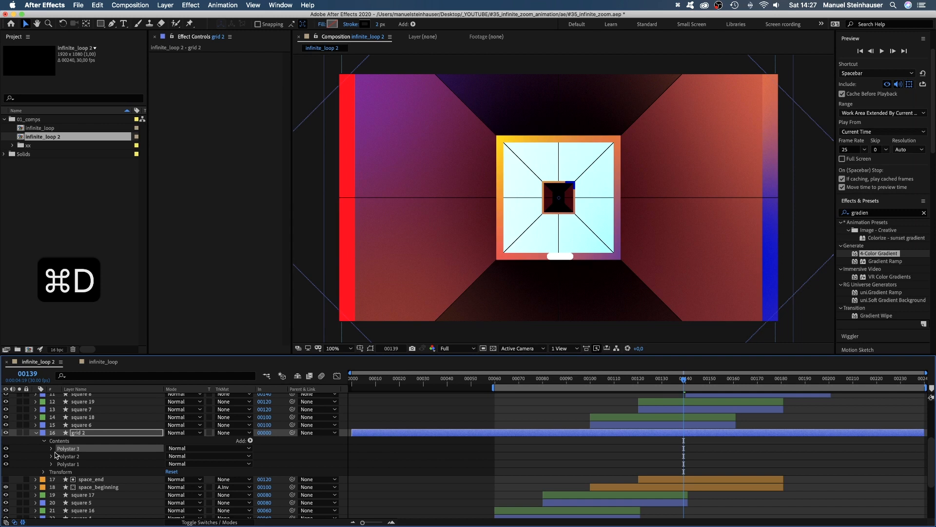
click(52, 449)
click(59, 479)
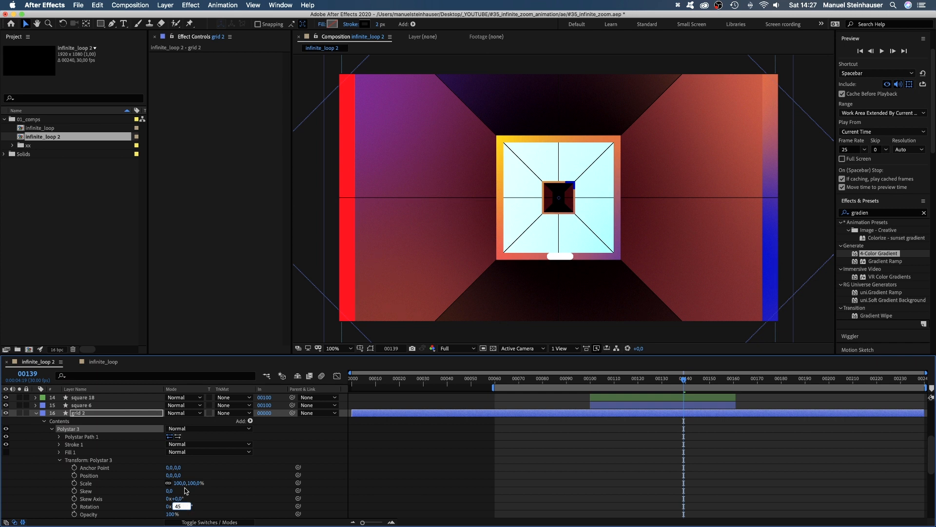
text(+22,5)
key(Return)
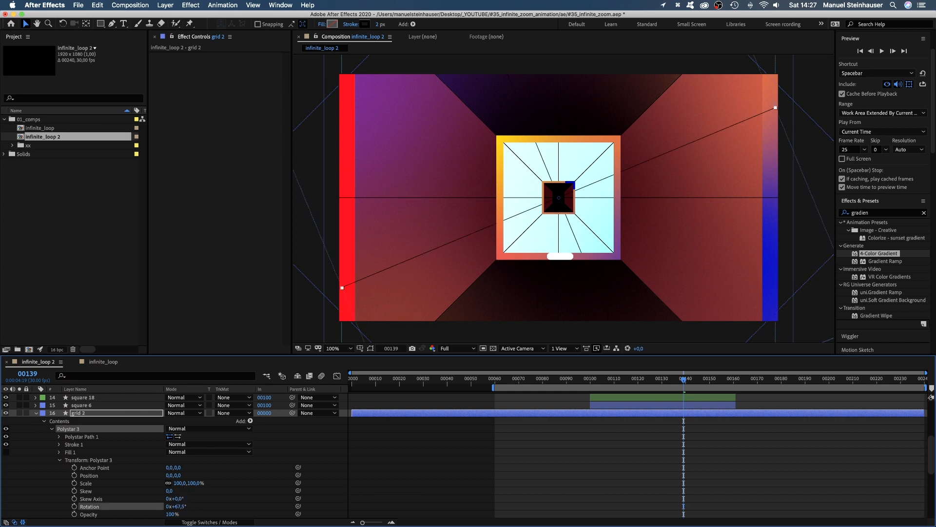
click(52, 429)
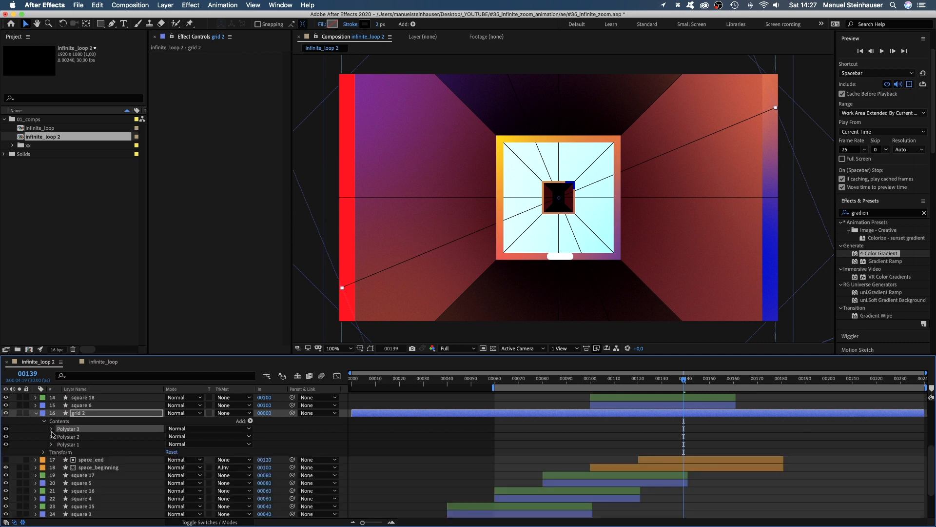
- Duplicate Polystar 1 in grid 2 and set the copy's transform rotation to 22,5°
click(67, 445)
key(super+d)
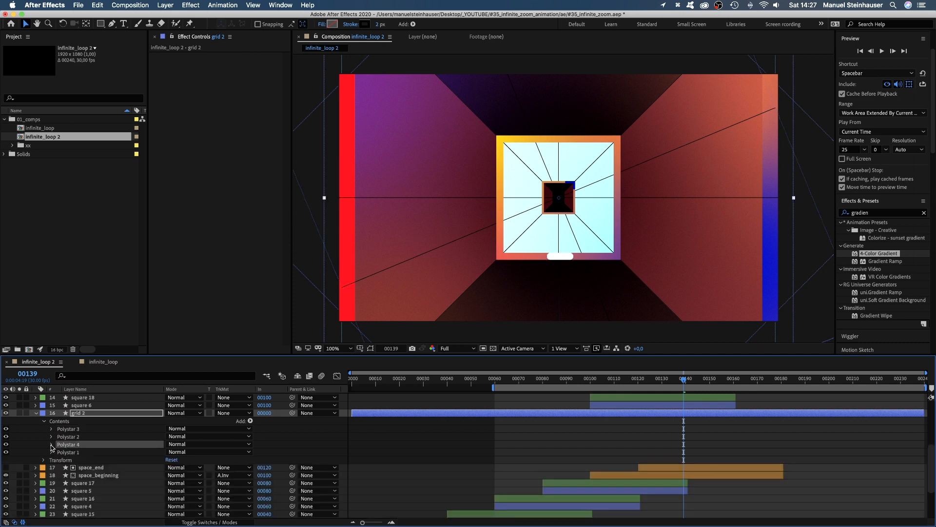
click(51, 444)
click(59, 475)
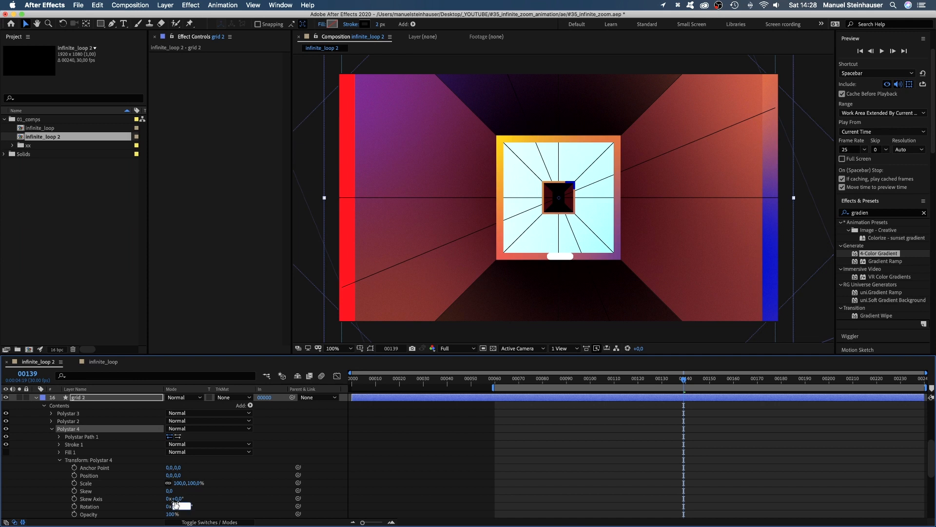
text(22,5)
key(Return)
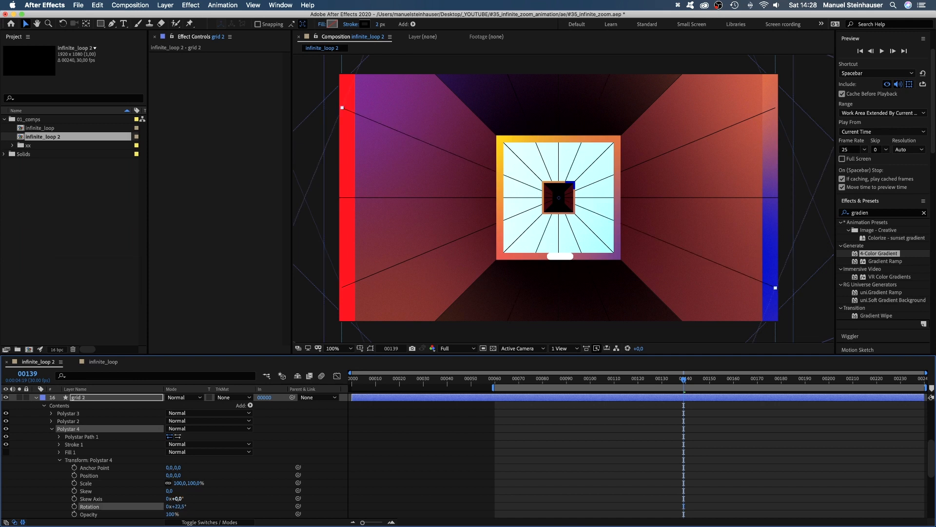
click(52, 429)
click(36, 397)
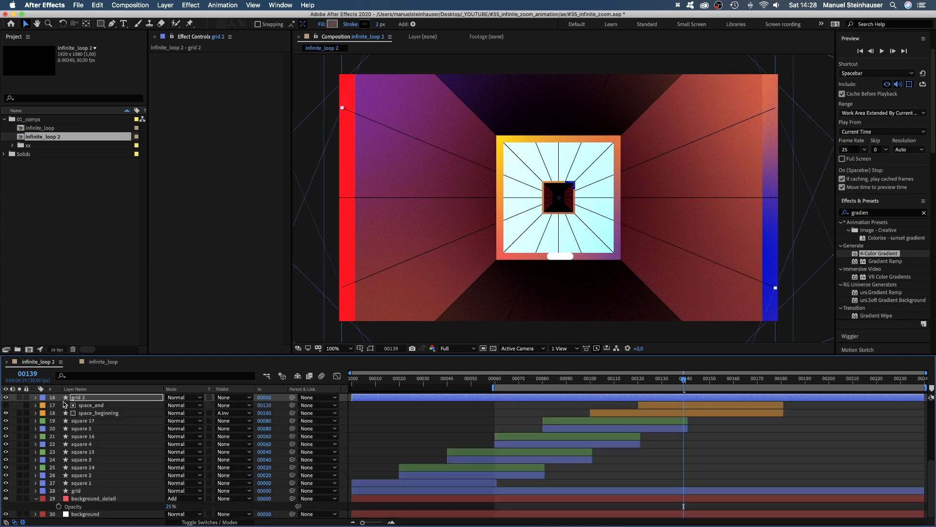
- Apply the Set Matte effect to grid 2 and take its matte from space_beginning
click(80, 398)
double_click(881, 216)
text(set ma)
drag(858, 229, 186, 85)
click(245, 65)
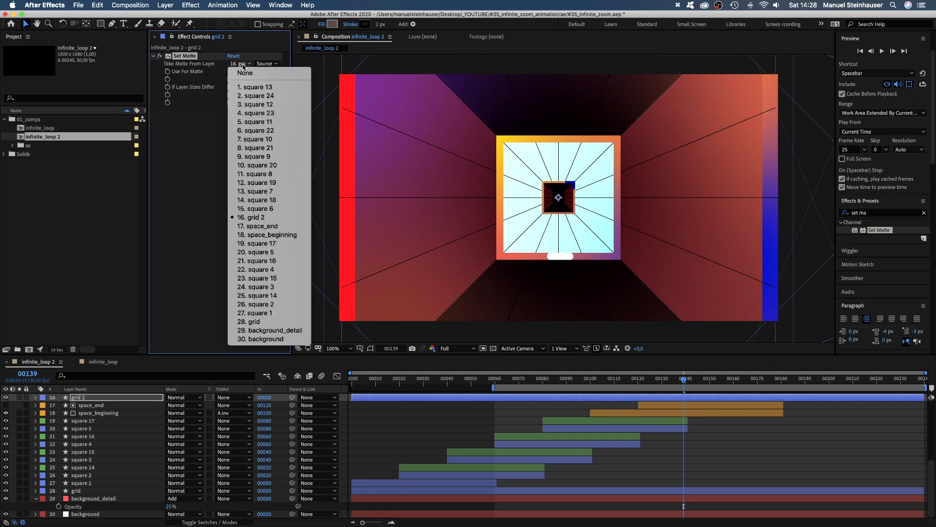
click(272, 235)
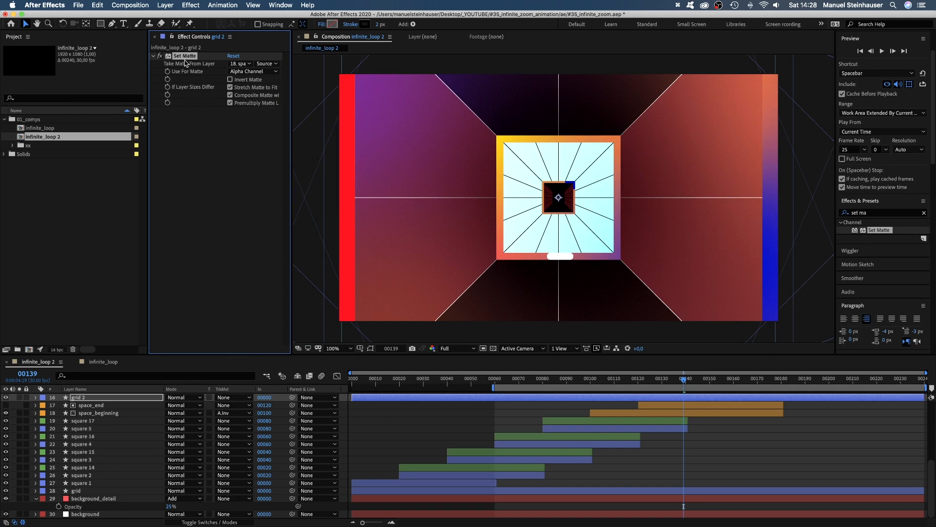
- Duplicate the Set Matte effect on grid 2 and take the copy's matte from space_end
key(super+d)
click(241, 118)
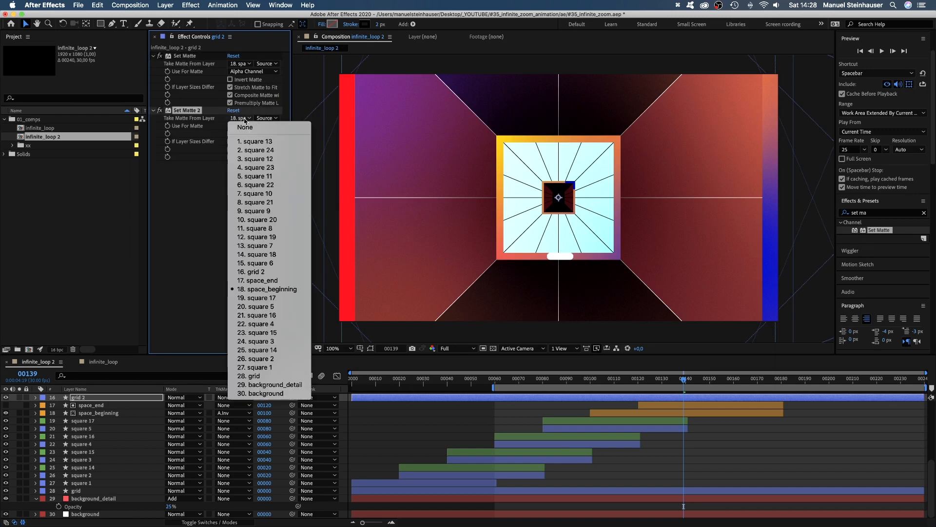
click(257, 280)
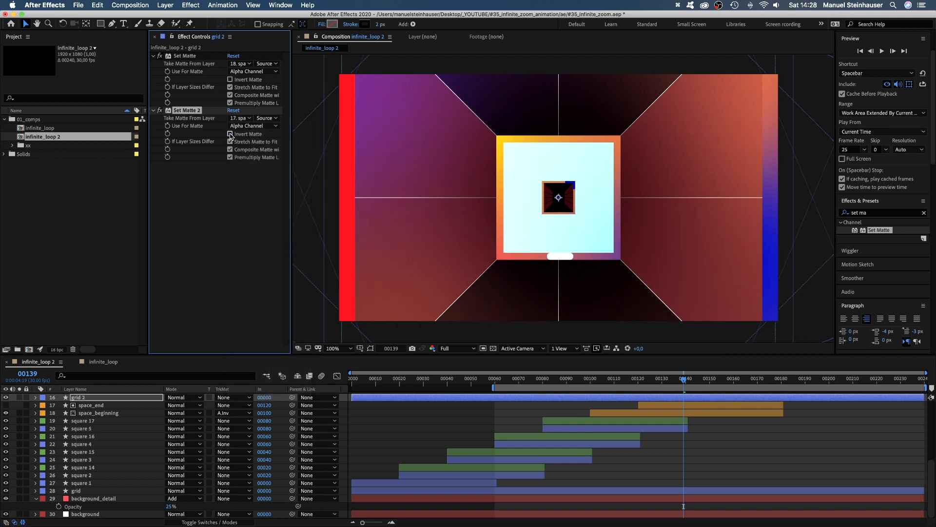
- Preview the animation from the work area start at frame 60 in infinite_loop 2 and in infinite_loop
click(494, 380)
key(space)
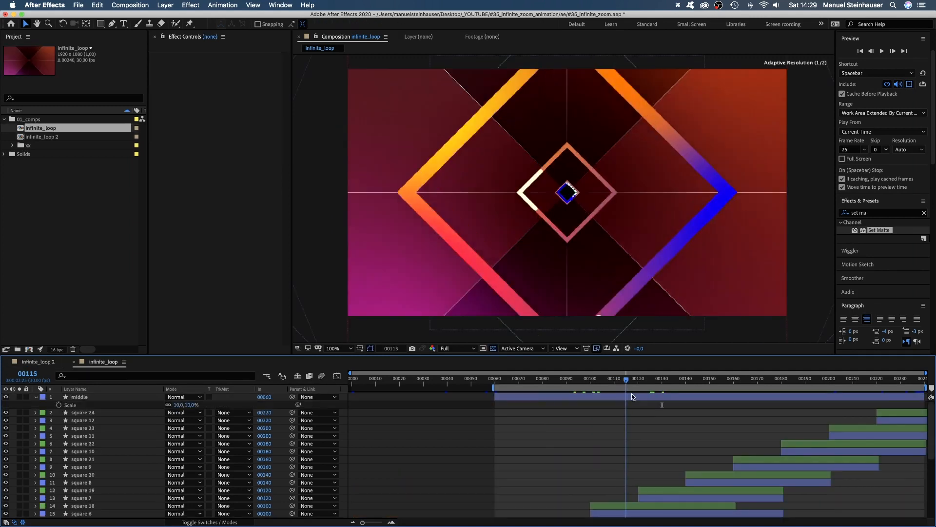
drag(633, 396, 496, 385)
key(space)
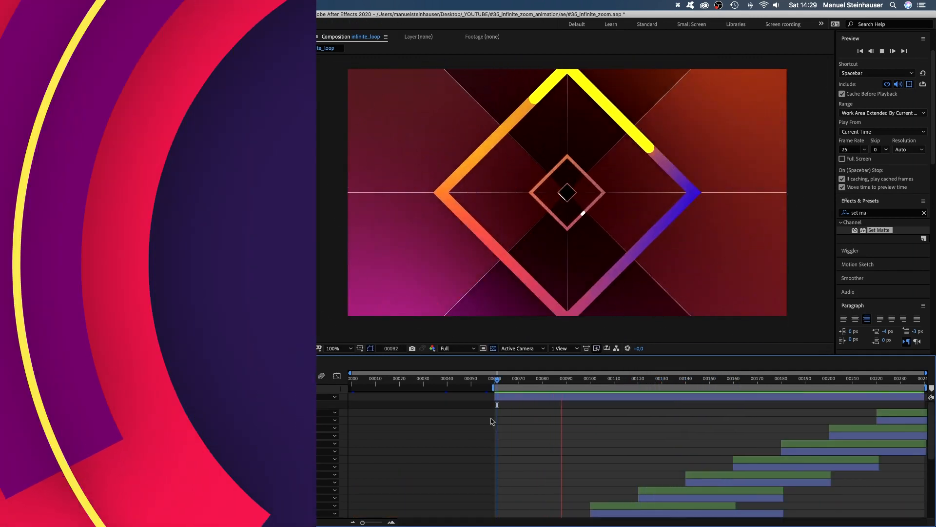